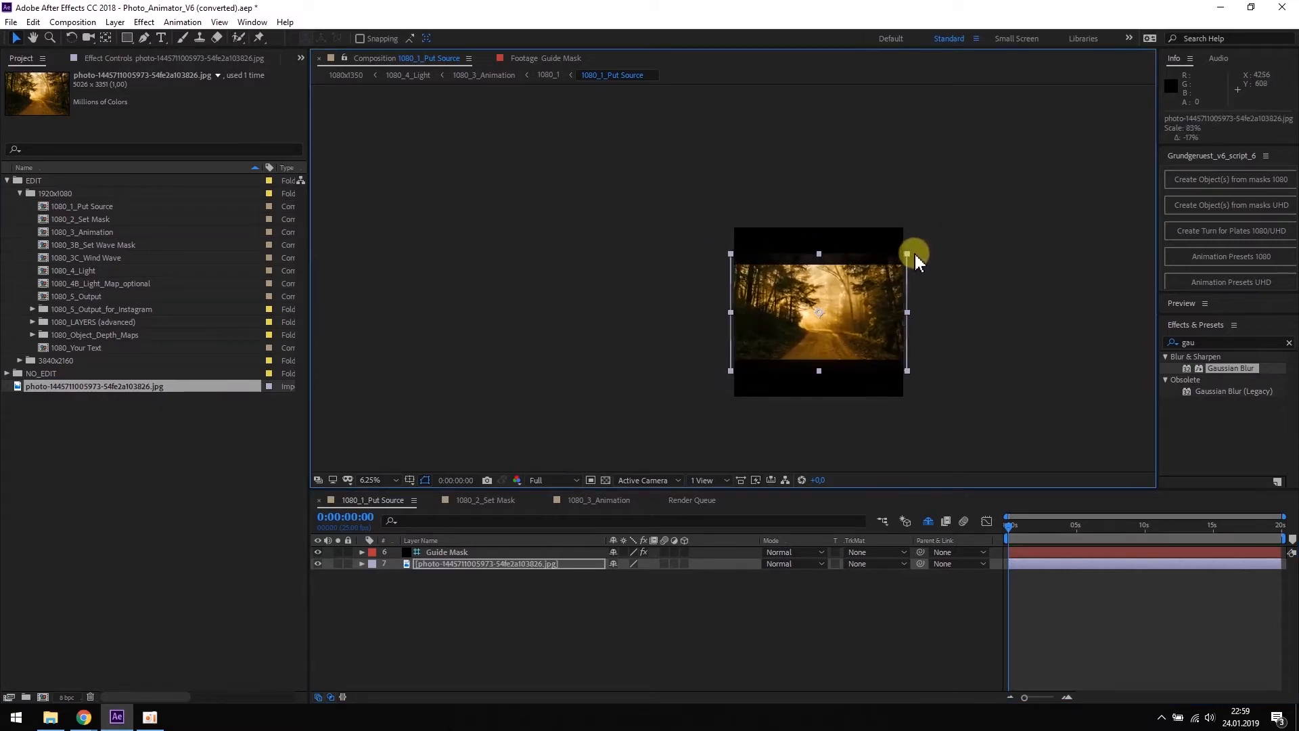
# - In the 1080_2_Set Mask composition, draw a closed Pen mask on the MASK layer around the bright misty gap above the road
pyautogui.click(925, 267)
pyautogui.doubleClick(74, 219)
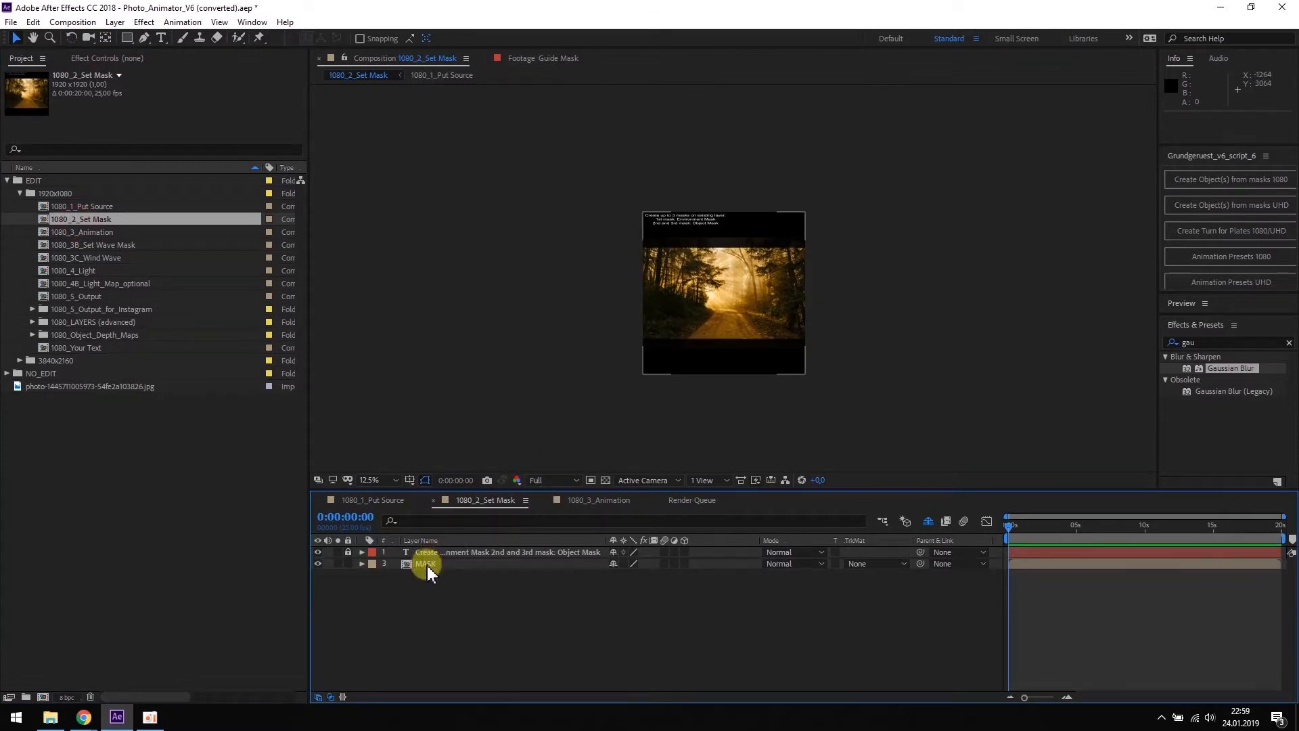
pyautogui.click(426, 564)
pyautogui.click(144, 38)
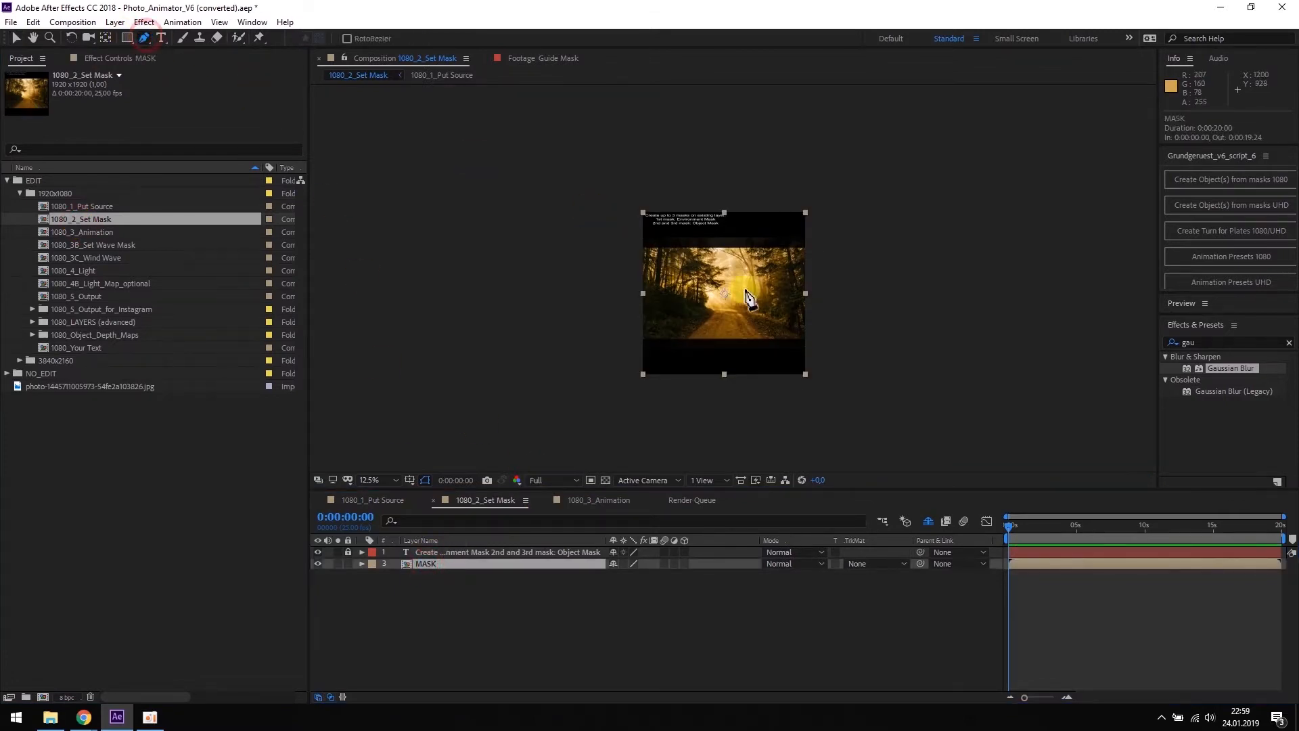
pyautogui.scroll(1, 726, 277)
pyautogui.scroll(1, 725, 272)
pyautogui.click(645, 409)
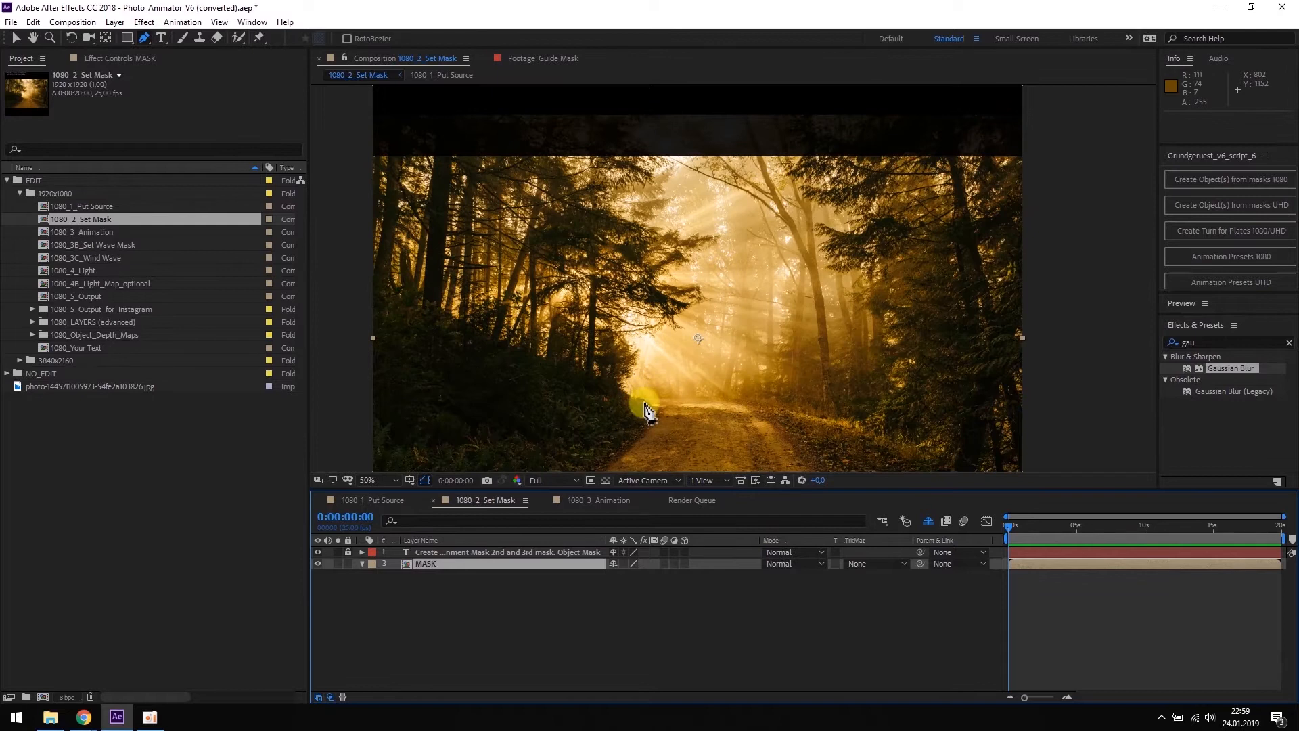
pyautogui.click(701, 409)
pyautogui.click(758, 407)
pyautogui.moveTo(779, 371); pyautogui.dragTo(780, 358)
pyautogui.click(777, 183)
pyautogui.click(778, 140)
pyautogui.click(674, 144)
pyautogui.click(646, 143)
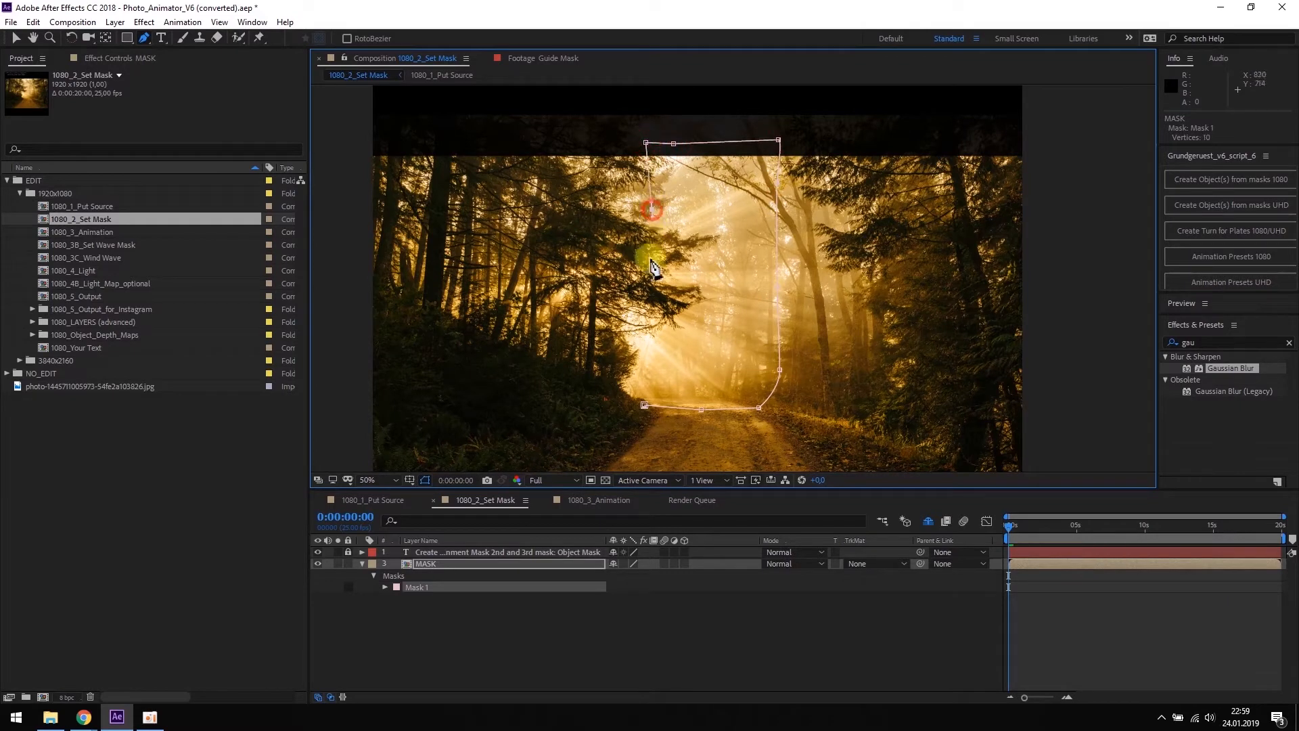
pyautogui.click(644, 408)
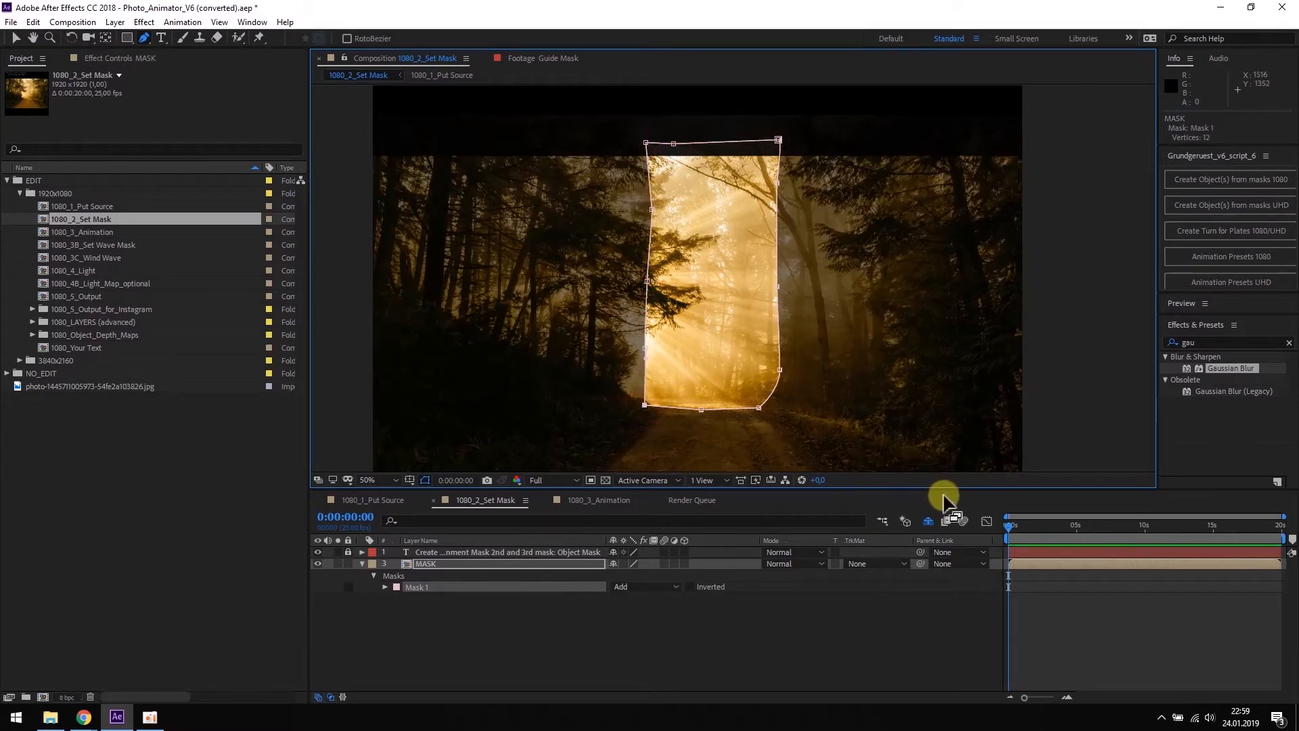
# - In 1080_3_Animation, set the Controls layer's Layer Size Mask1 to about 21.94, turning Visual Help Mode on only while adjusting
pyautogui.click(601, 500)
pyautogui.click(433, 552)
pyautogui.click(103, 59)
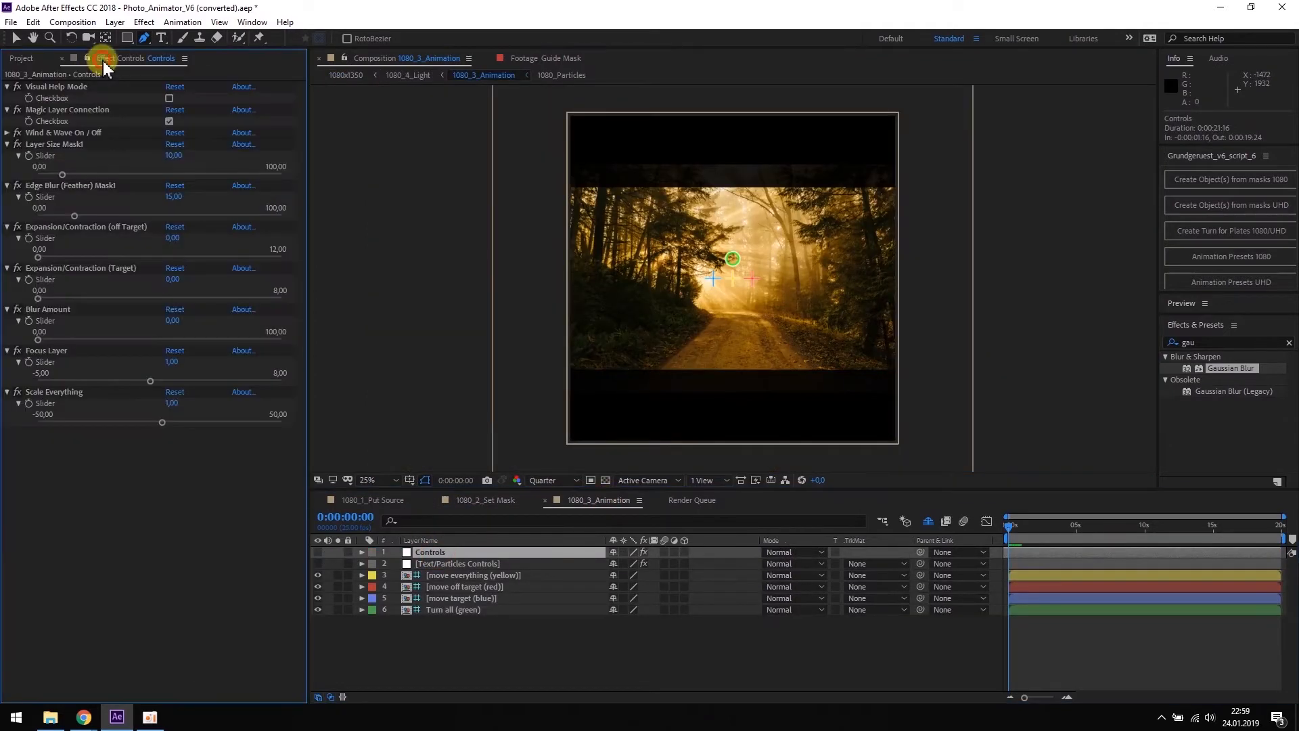
pyautogui.click(169, 99)
pyautogui.moveTo(63, 176); pyautogui.dragTo(96, 194)
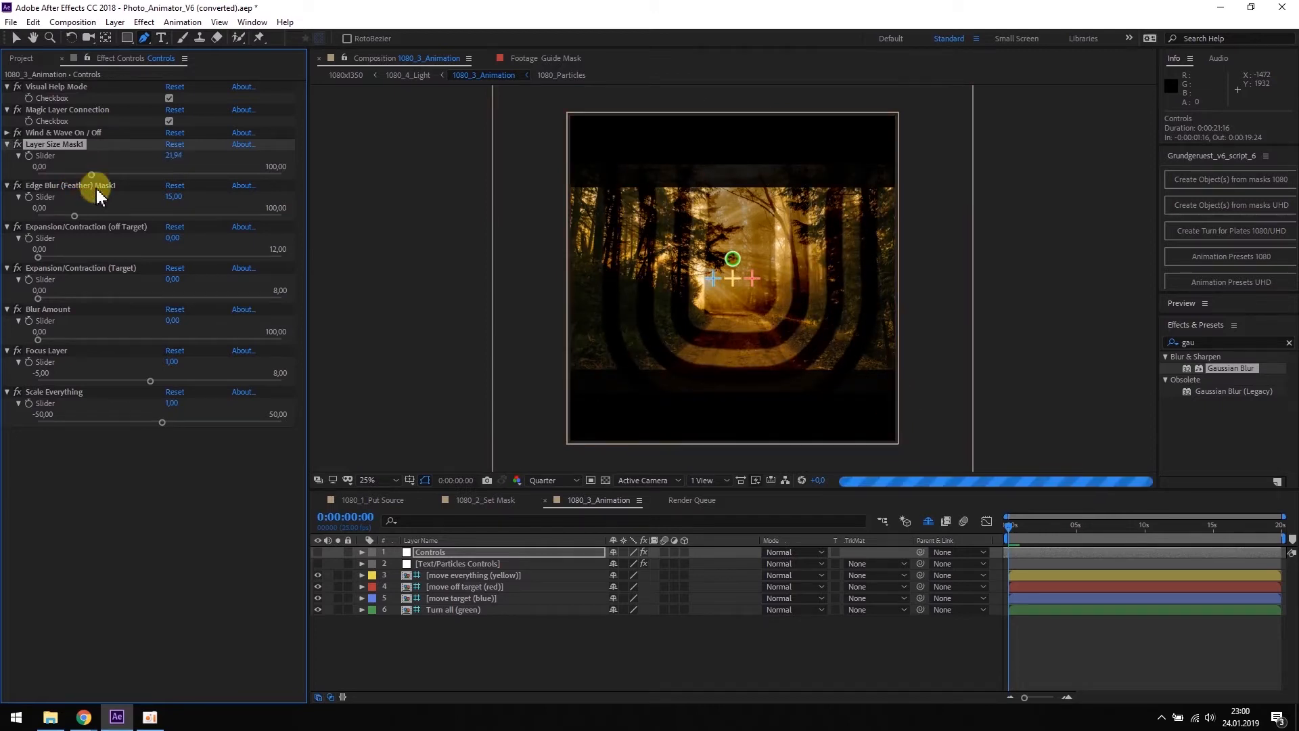
pyautogui.click(170, 99)
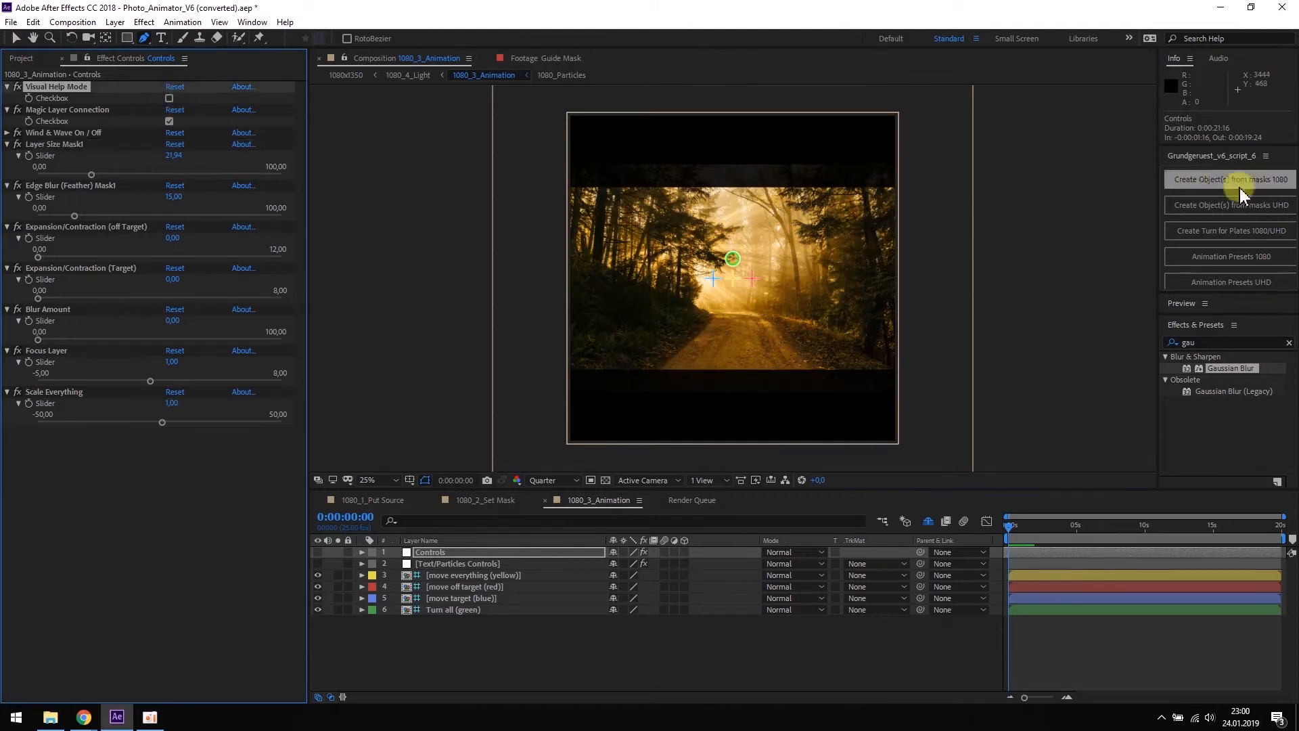
# - Create a 2-second Simple Push In animation with high intensity from the 1080 animation presets and preview it
pyautogui.click(1252, 259)
pyautogui.moveTo(713, 269); pyautogui.dragTo(1147, 241)
pyautogui.click(1136, 351)
pyautogui.click(1056, 379)
pyautogui.click(1120, 408)
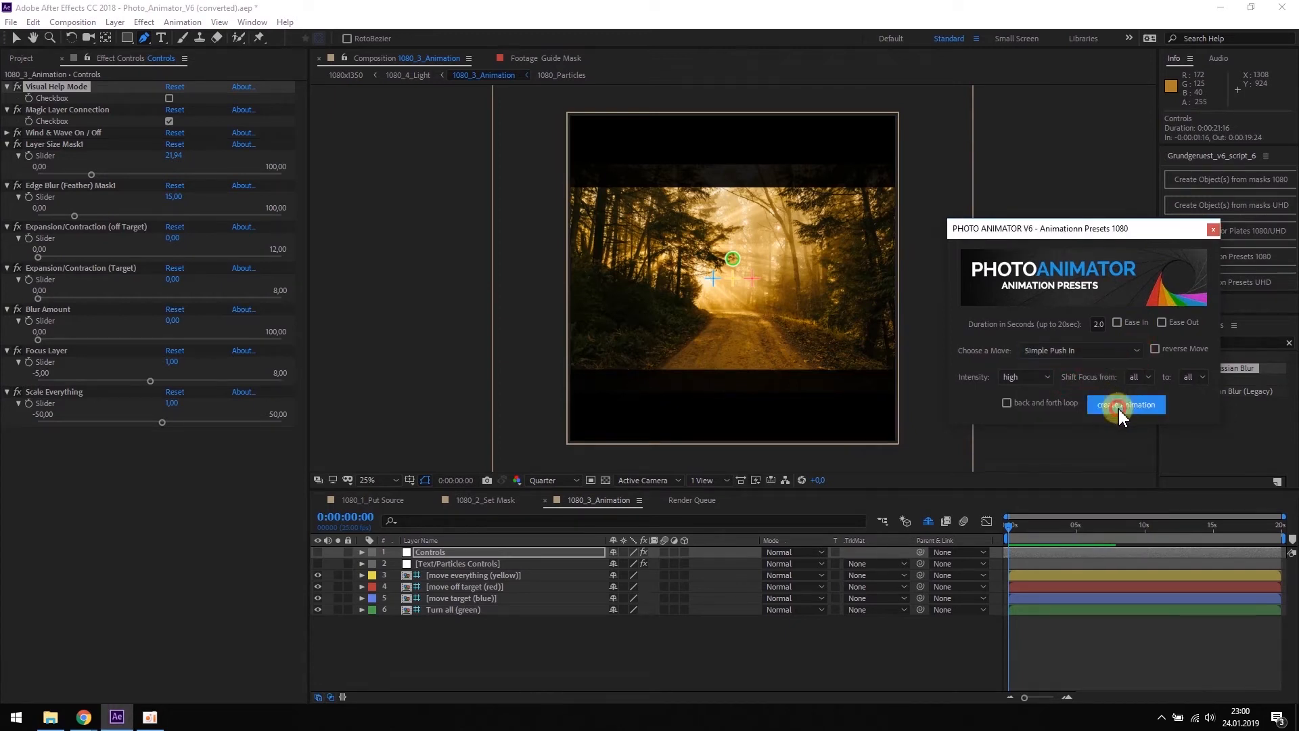
pyautogui.click(1002, 531)
pyautogui.press('space')
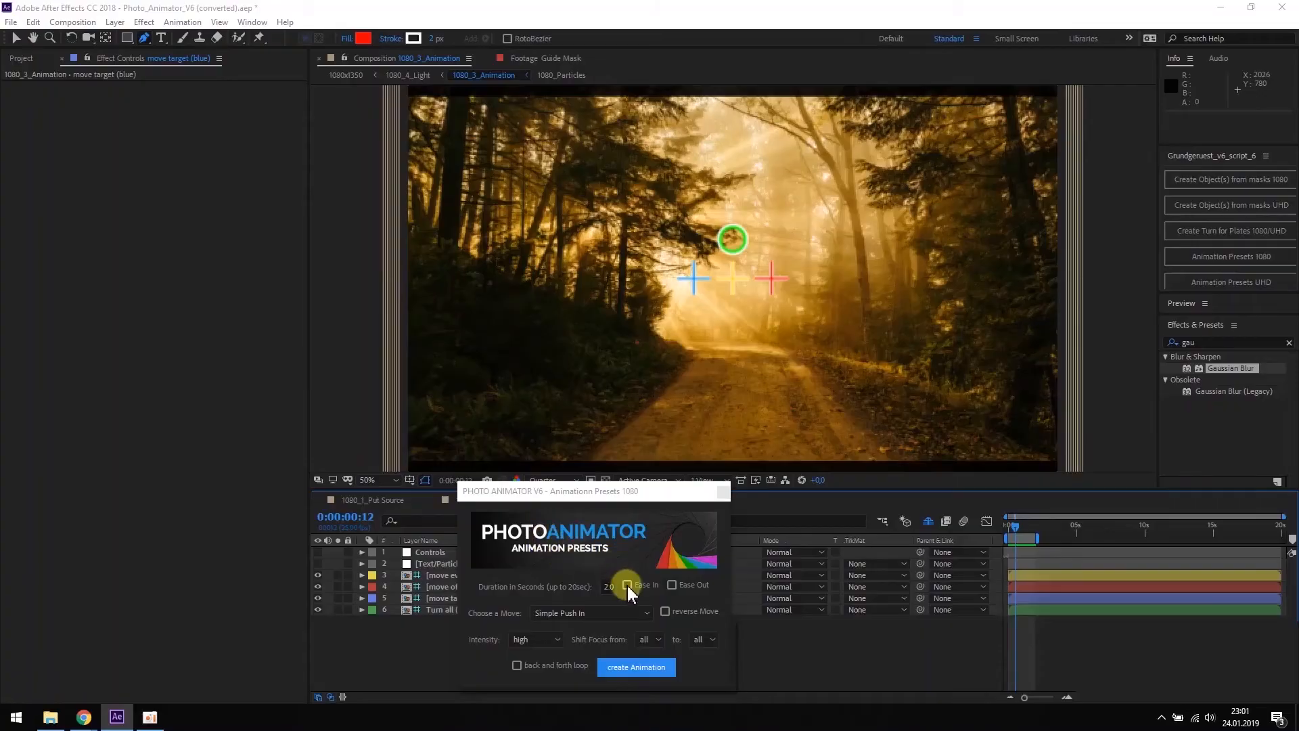
# - Create a 3-second Parallel Dolly Left to Right animation with Ease In, Ease Out and back and forth loop enabled
pyautogui.click(628, 586)
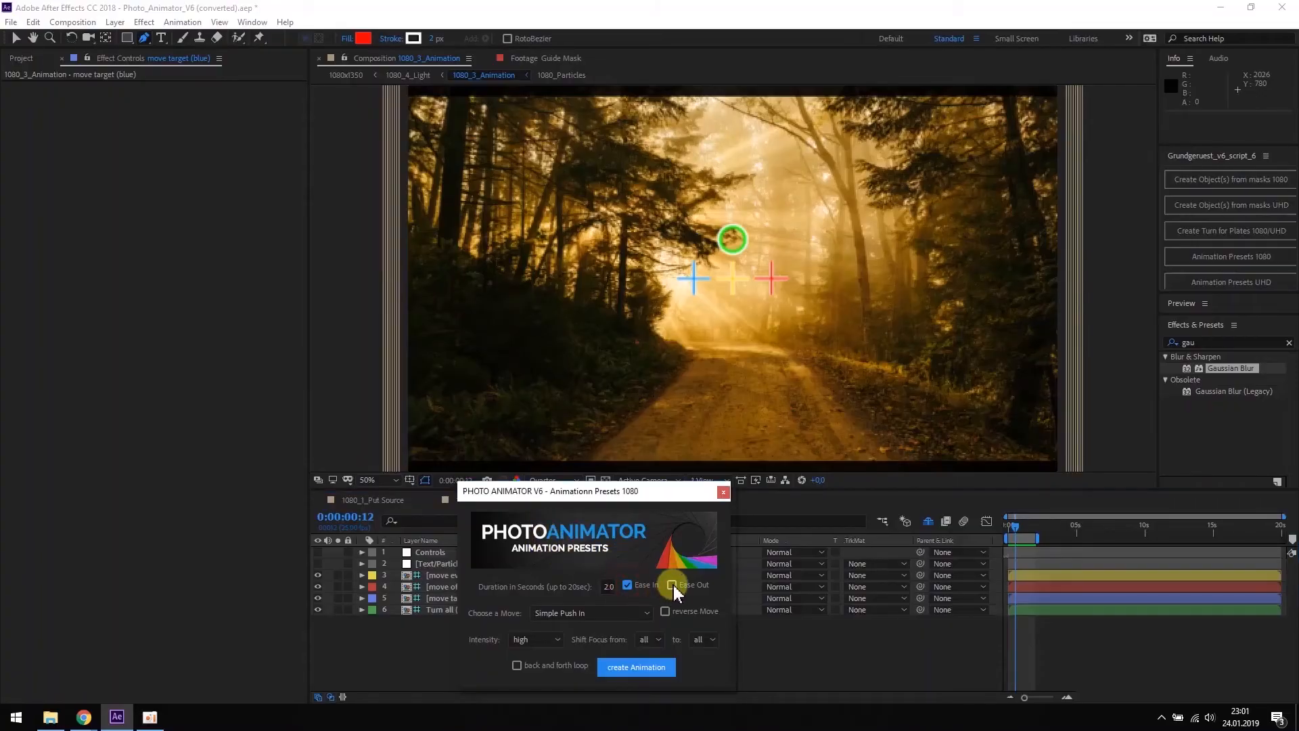
pyautogui.click(672, 584)
pyautogui.click(619, 586)
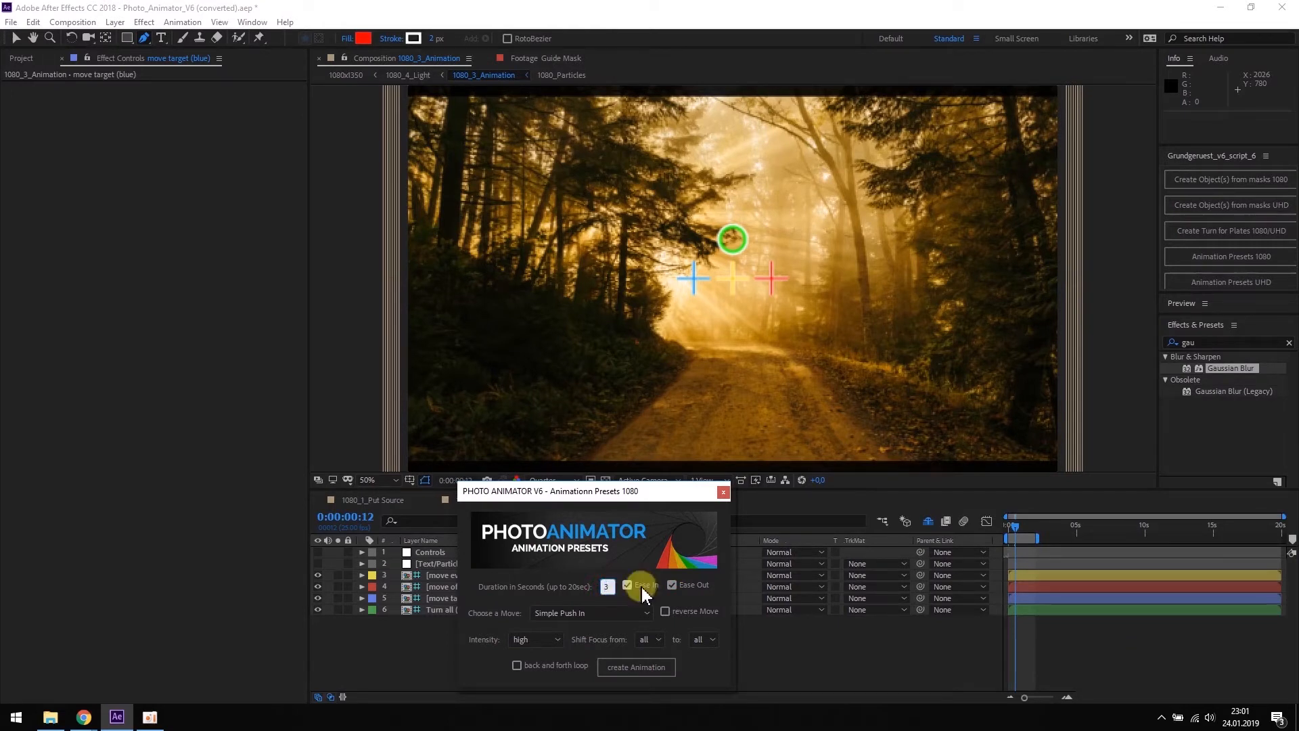
pyautogui.click(646, 613)
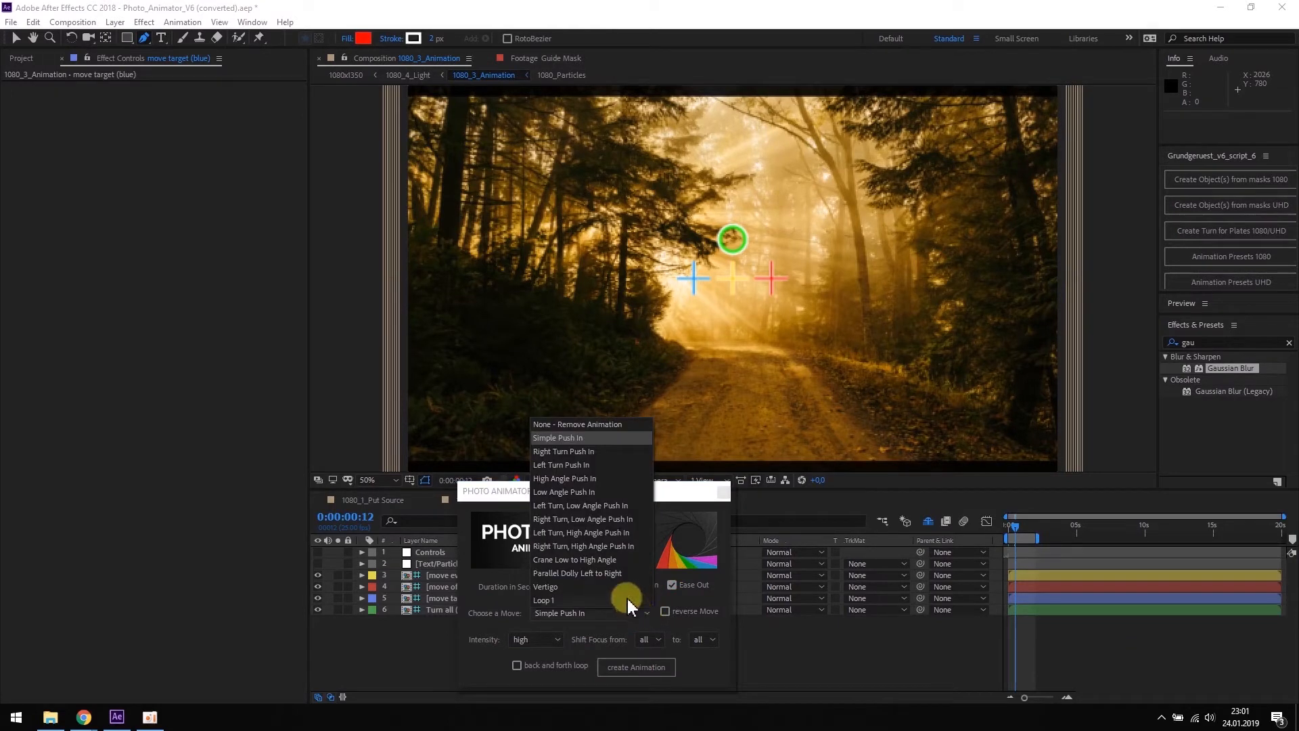
pyautogui.click(596, 574)
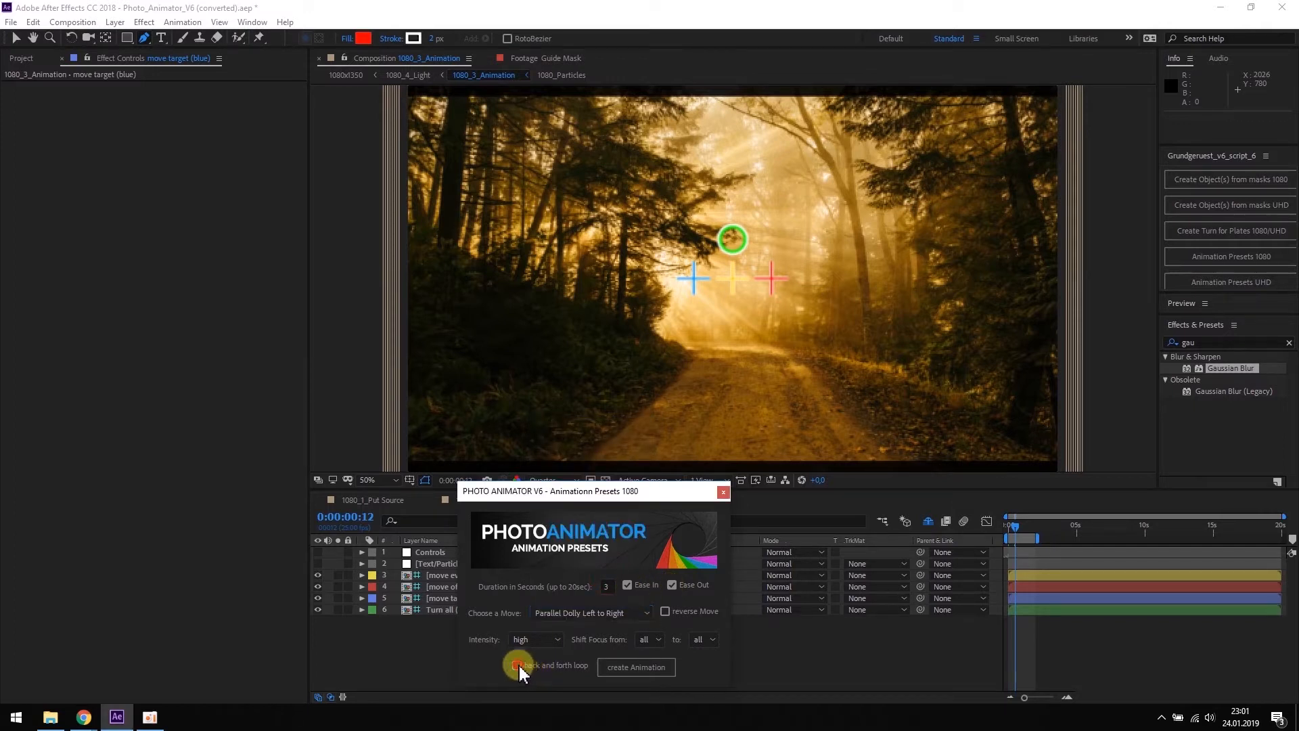
pyautogui.click(656, 673)
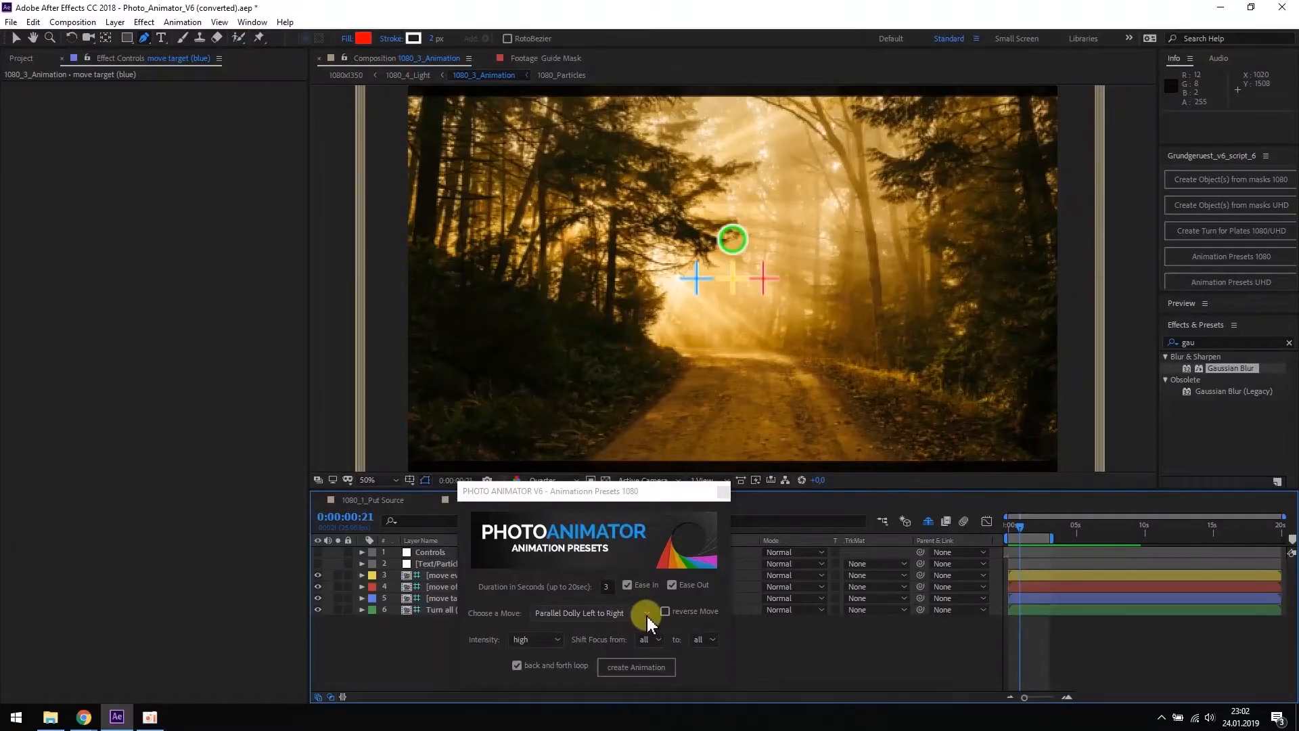
# - Create a Loop 1 animation without easing or back and forth loop, return to the first frame and close the presets dialog
pyautogui.click(646, 614)
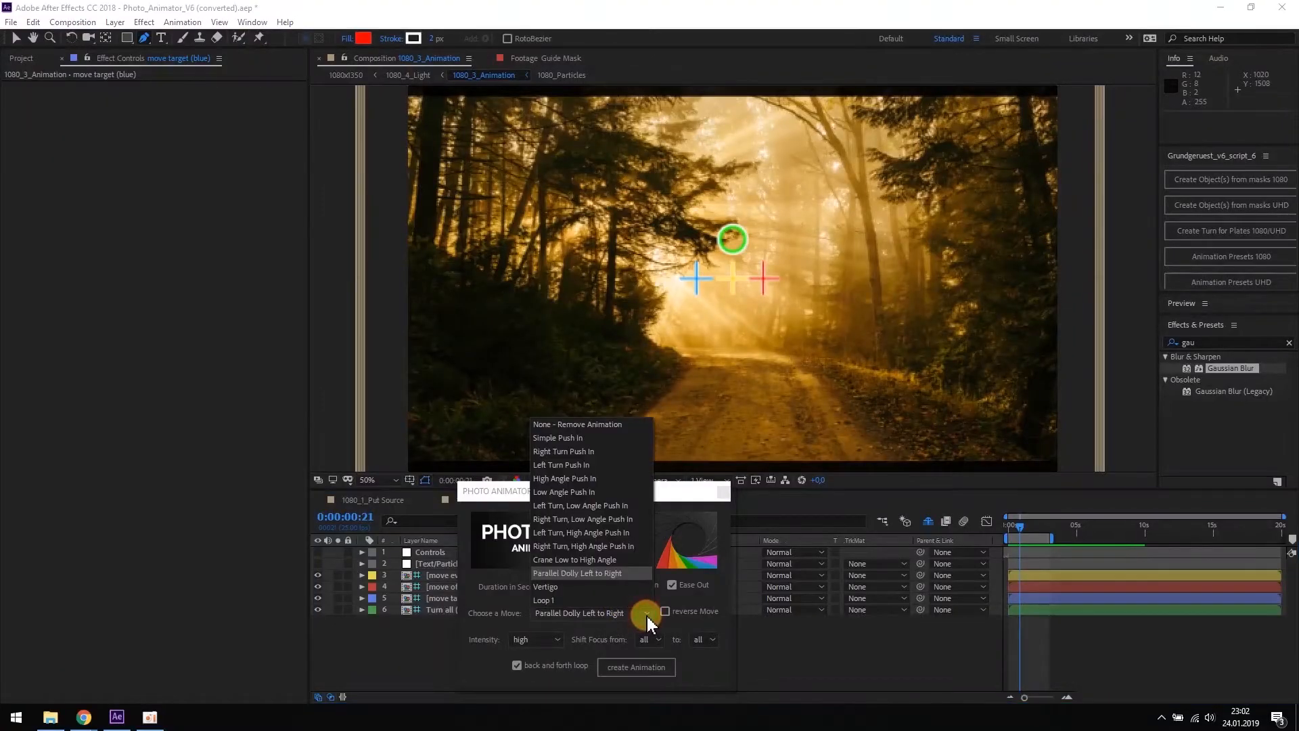
pyautogui.click(579, 601)
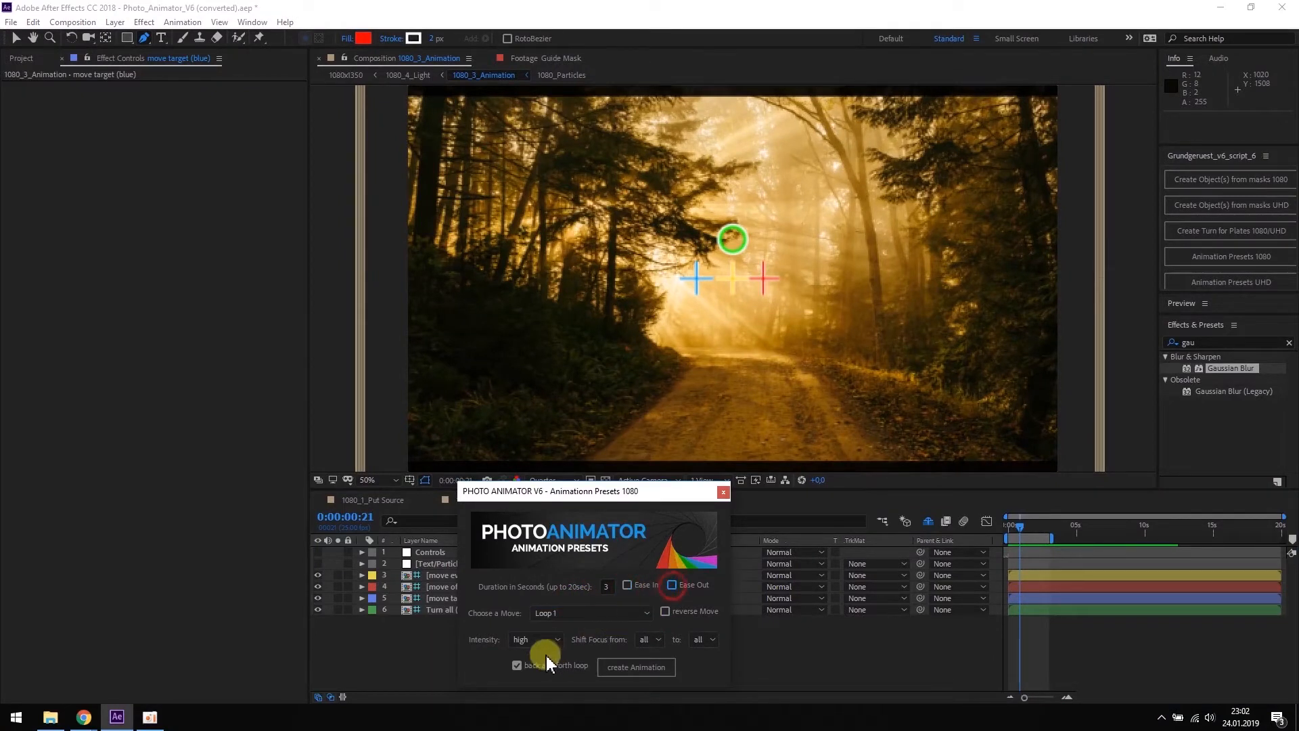
pyautogui.click(640, 670)
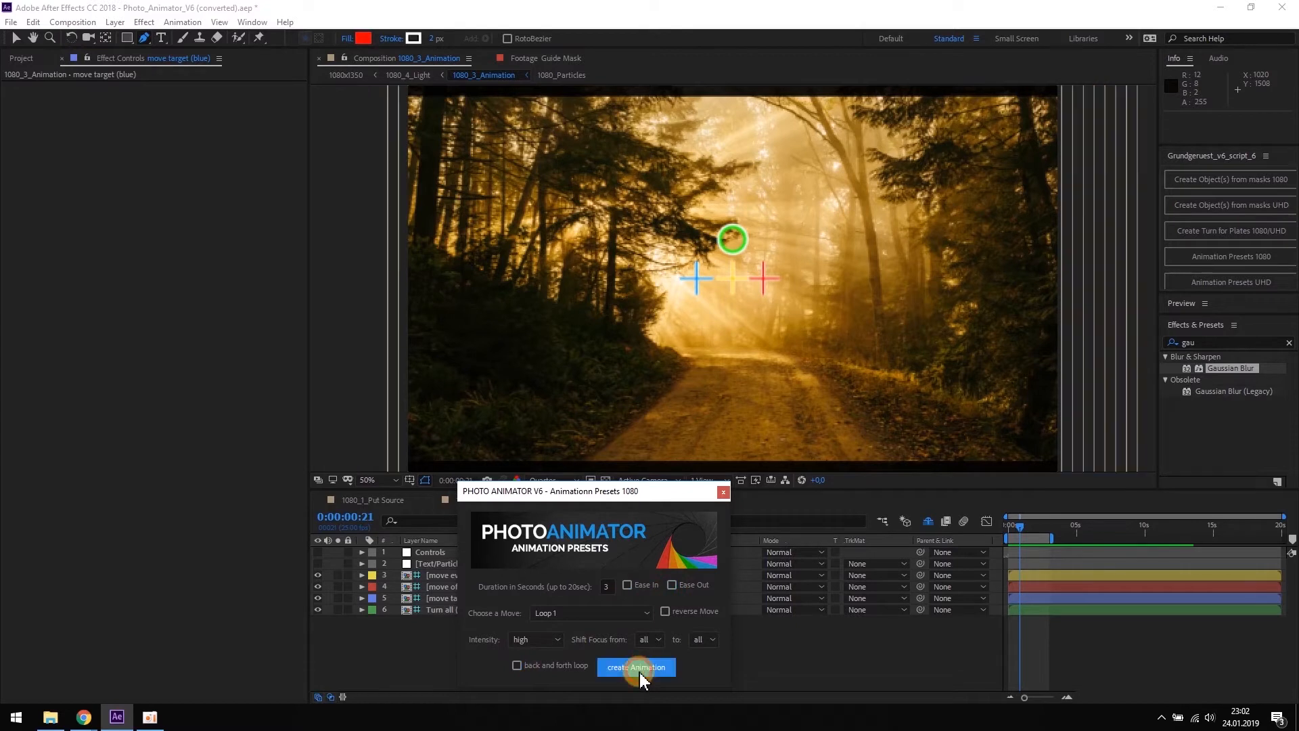
pyautogui.click(1020, 528)
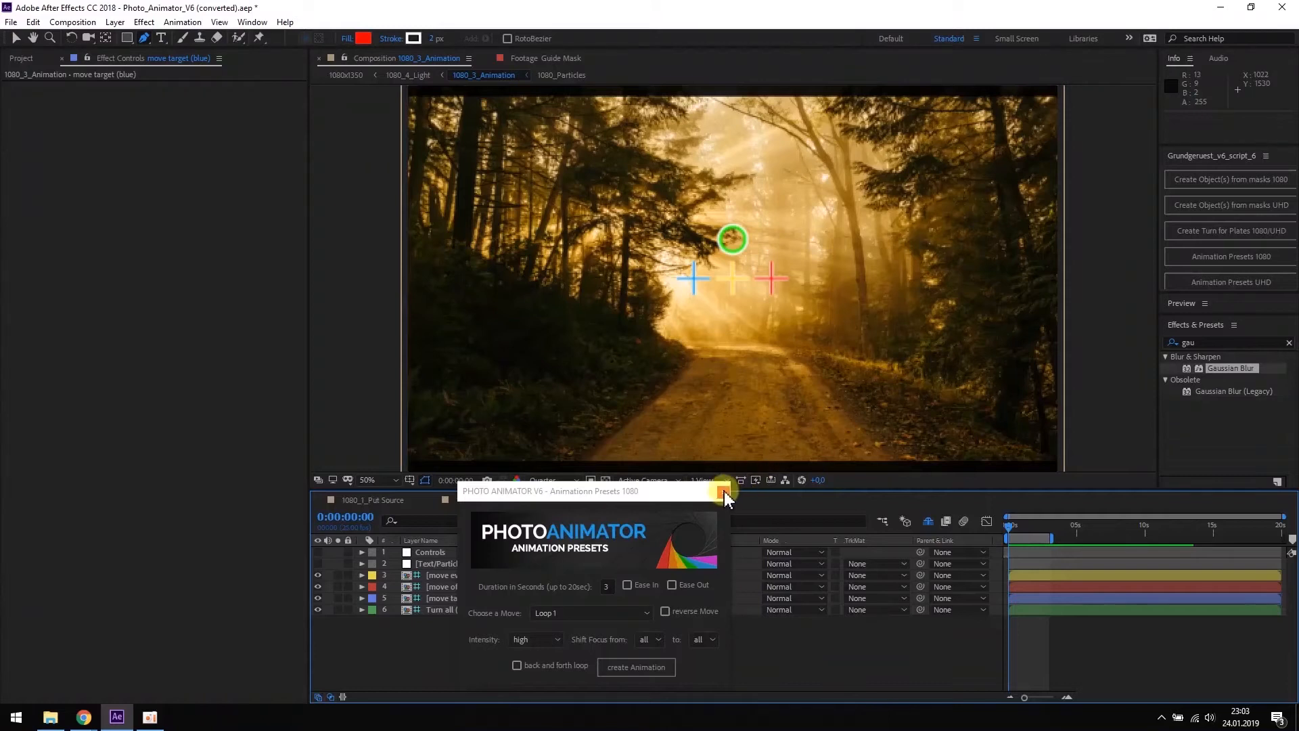
pyautogui.click(723, 493)
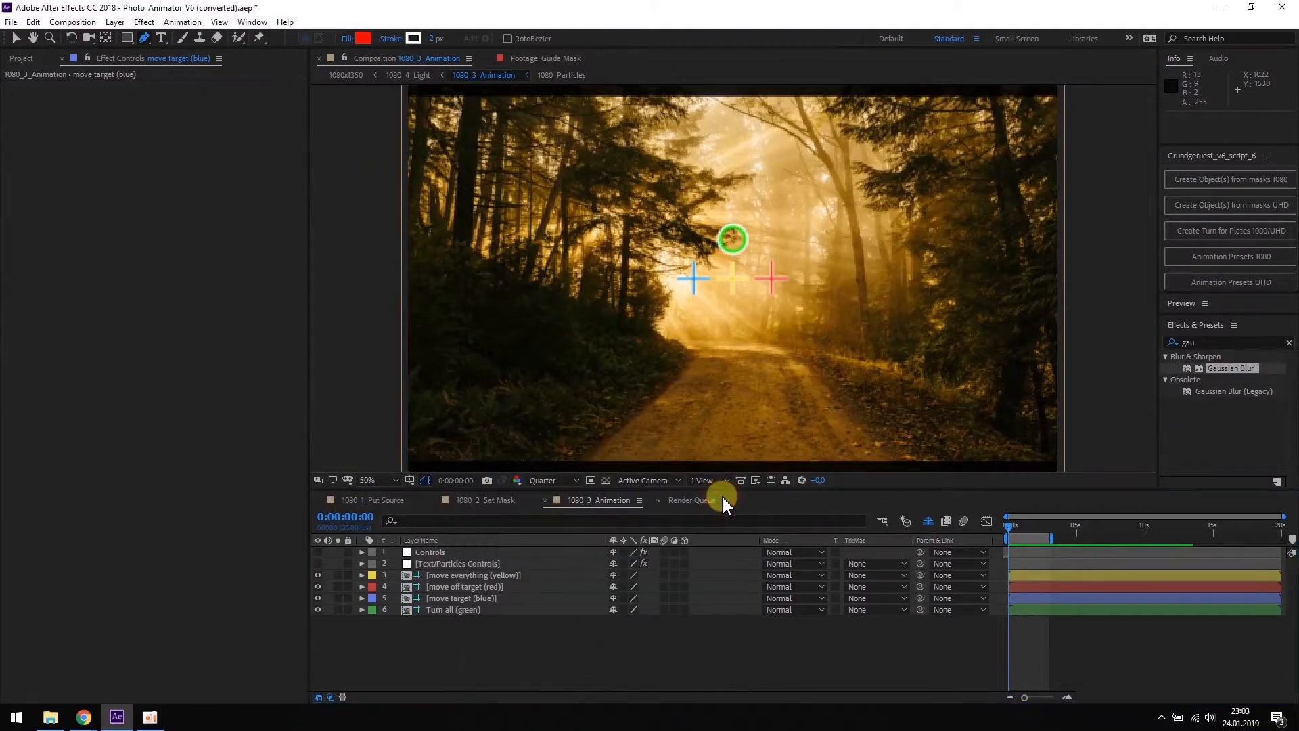
# - In the 1080_4_Light composition, draw a closed Pen mask on Light Controls, Mask and Map around the trees left of the road
pyautogui.click(21, 59)
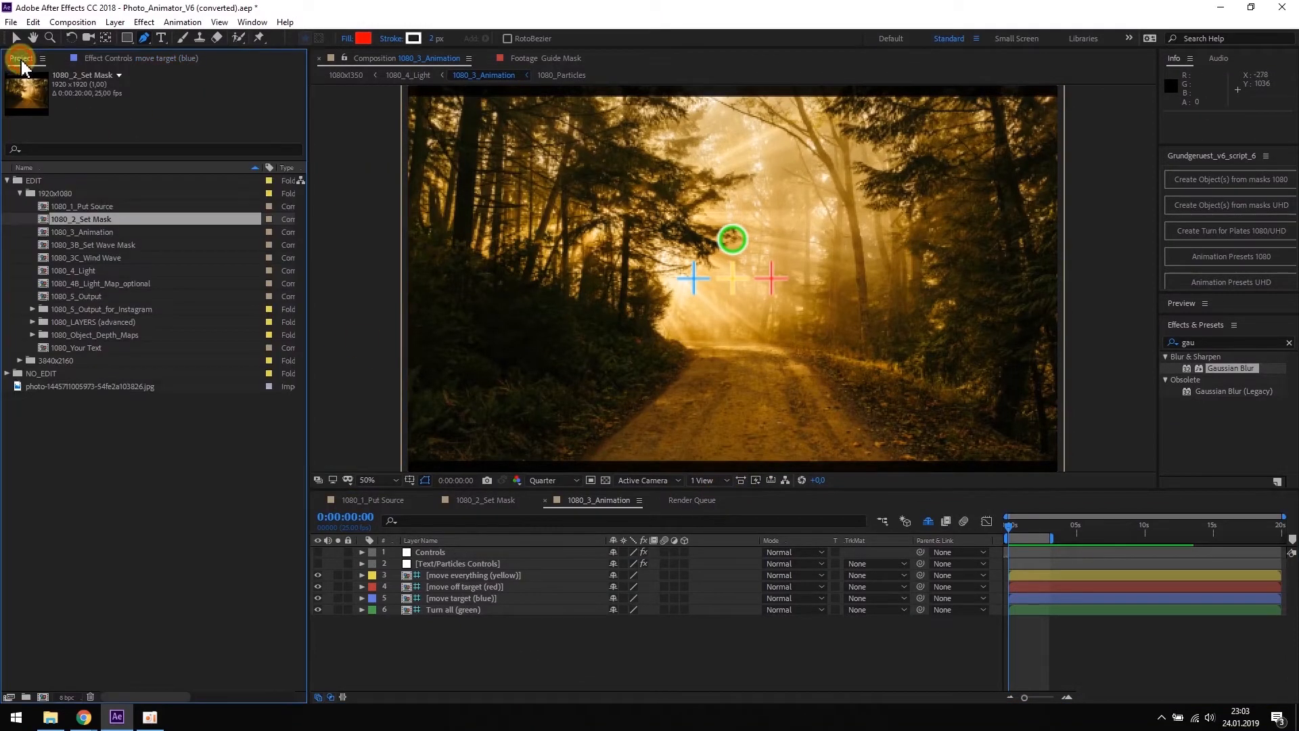
pyautogui.doubleClick(78, 274)
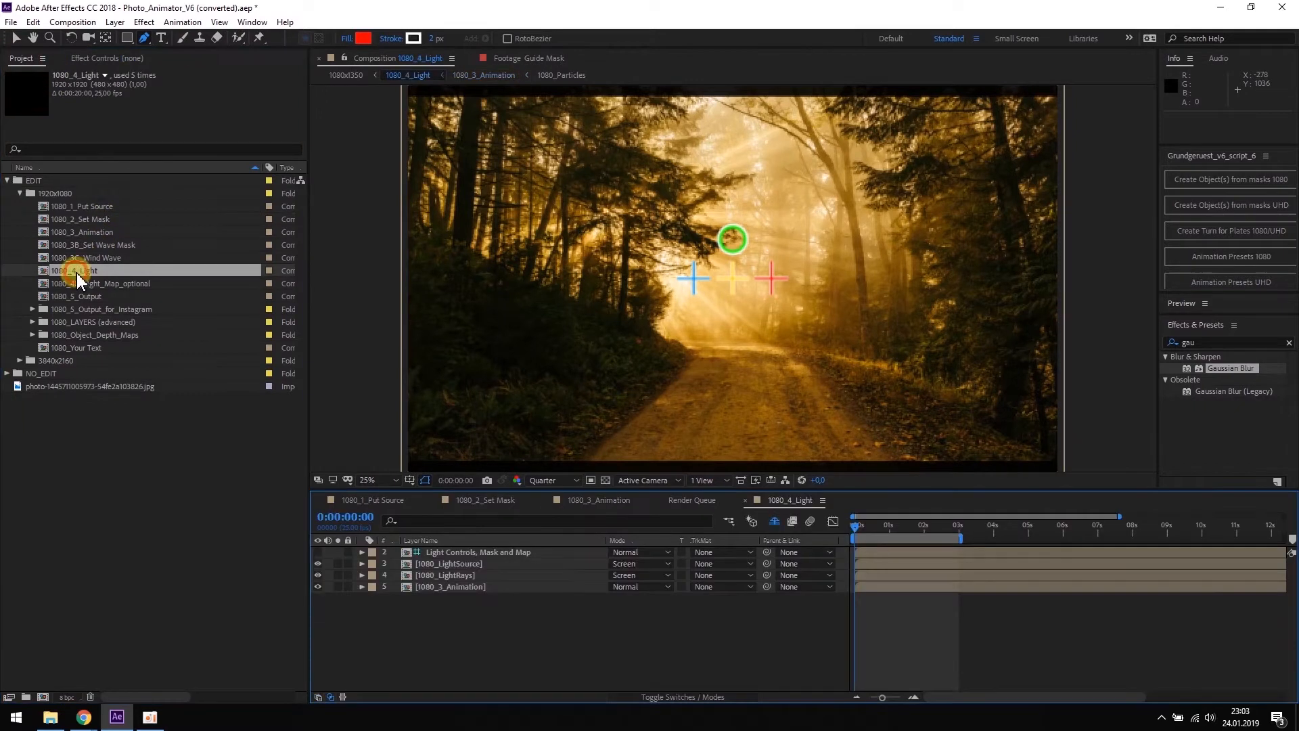
pyautogui.click(468, 552)
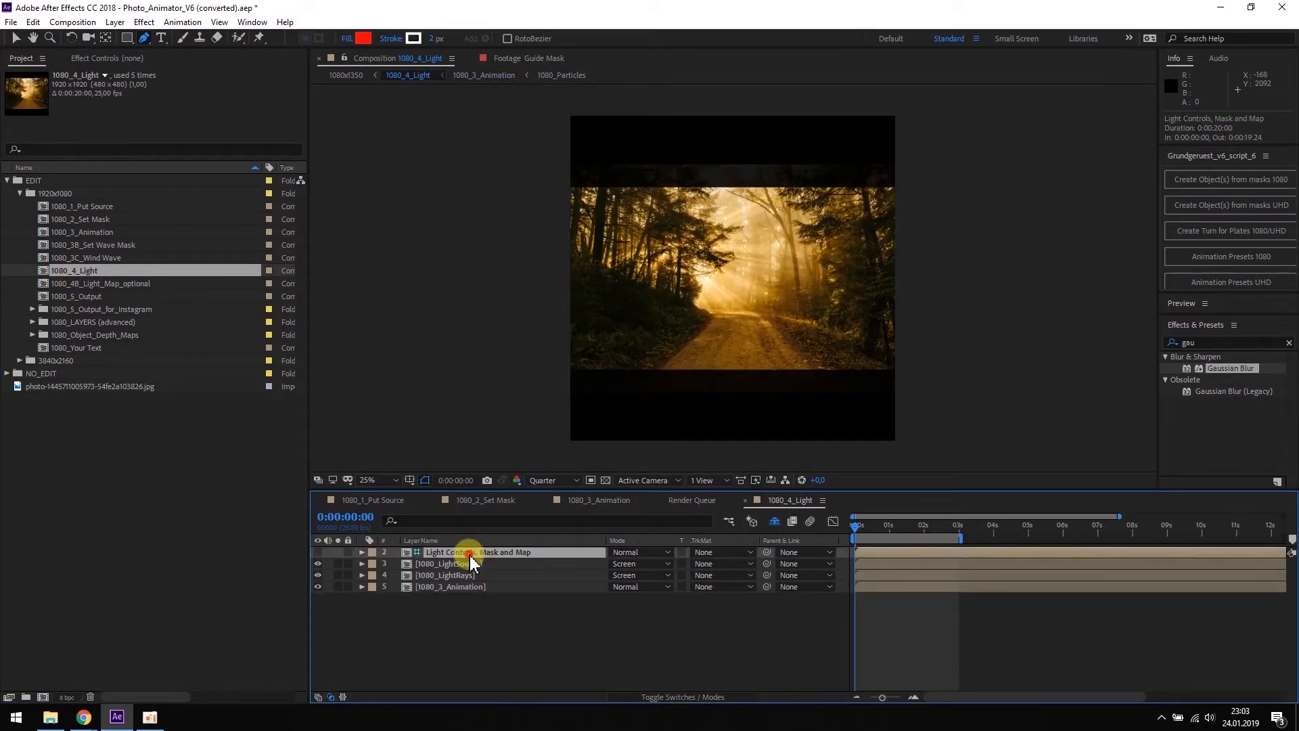
pyautogui.click(144, 38)
pyautogui.moveTo(624, 224); pyautogui.dragTo(638, 276)
pyautogui.click(653, 274)
pyautogui.click(679, 271)
pyautogui.click(695, 245)
pyautogui.click(699, 210)
pyautogui.click(695, 184)
pyautogui.click(660, 176)
pyautogui.click(653, 176)
pyautogui.click(626, 177)
pyautogui.click(622, 202)
pyautogui.click(625, 224)
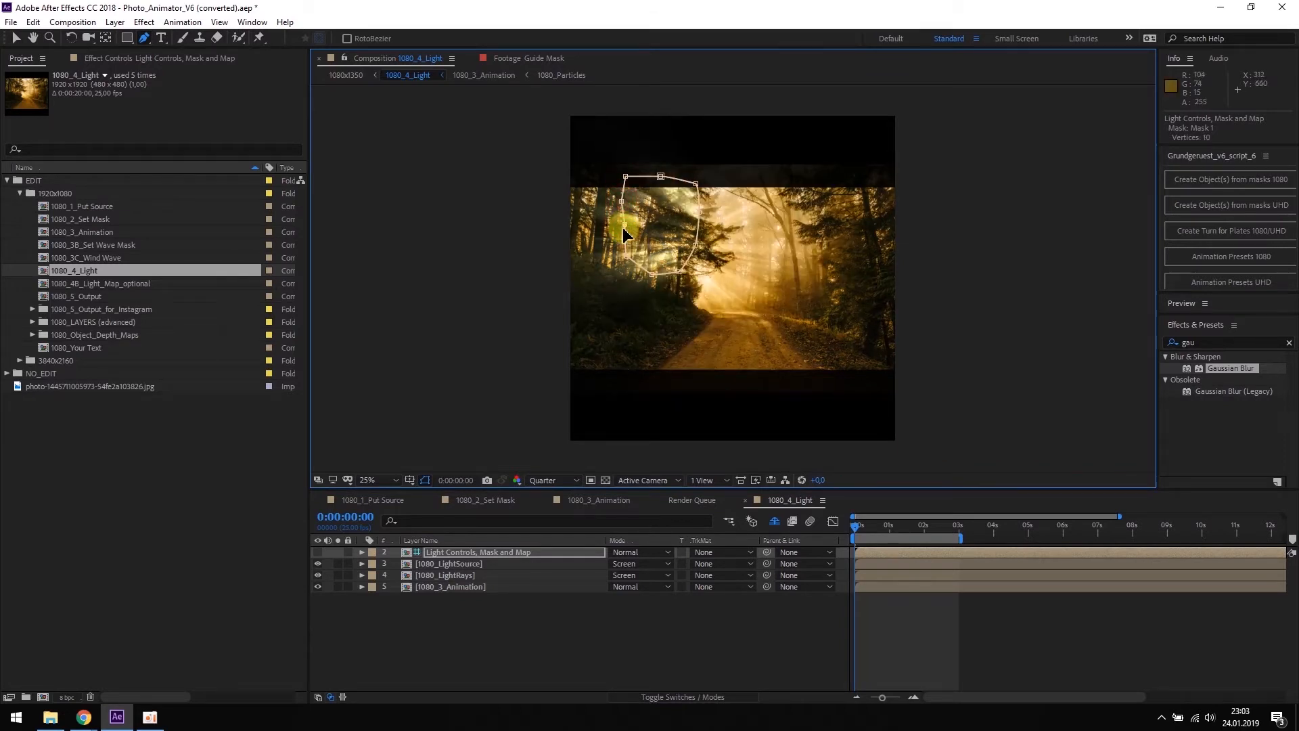
# - Move the Point of Light Source to about 516, 798, inside the lower part of the mask among the left trees
pyautogui.click(106, 59)
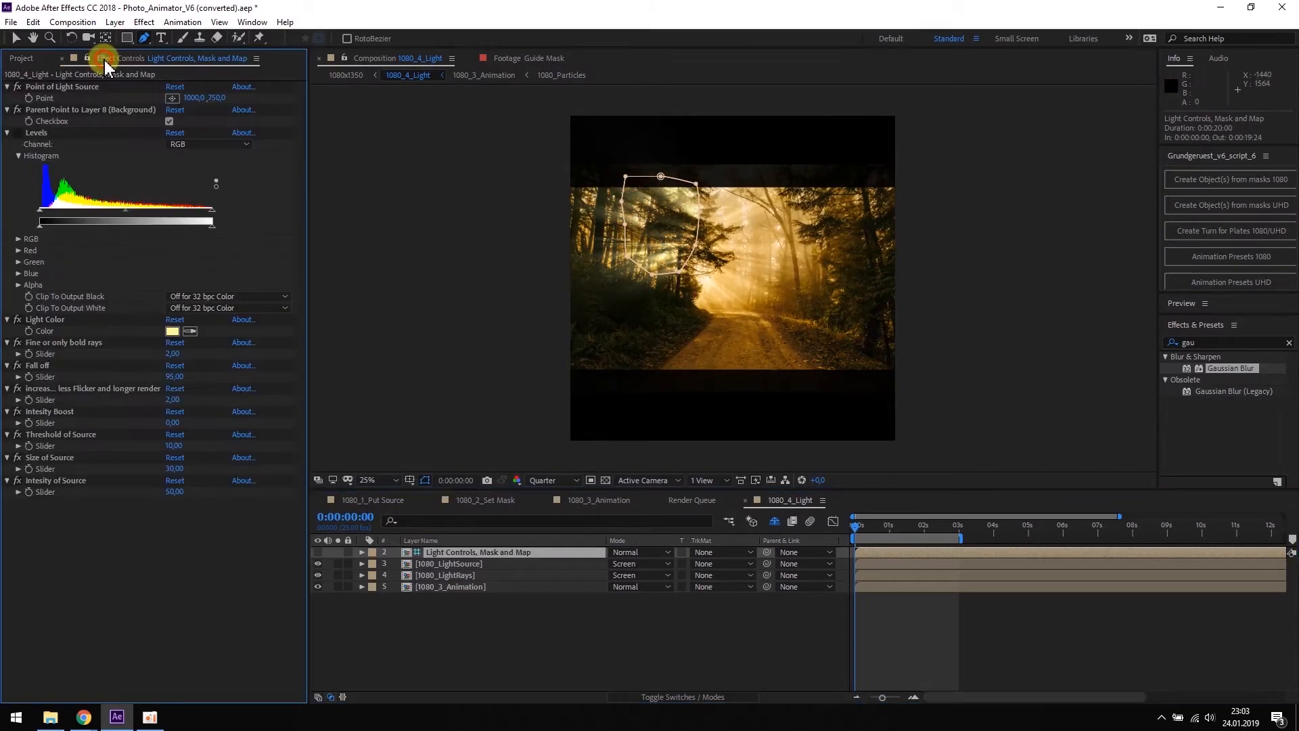
pyautogui.click(60, 88)
pyautogui.click(16, 39)
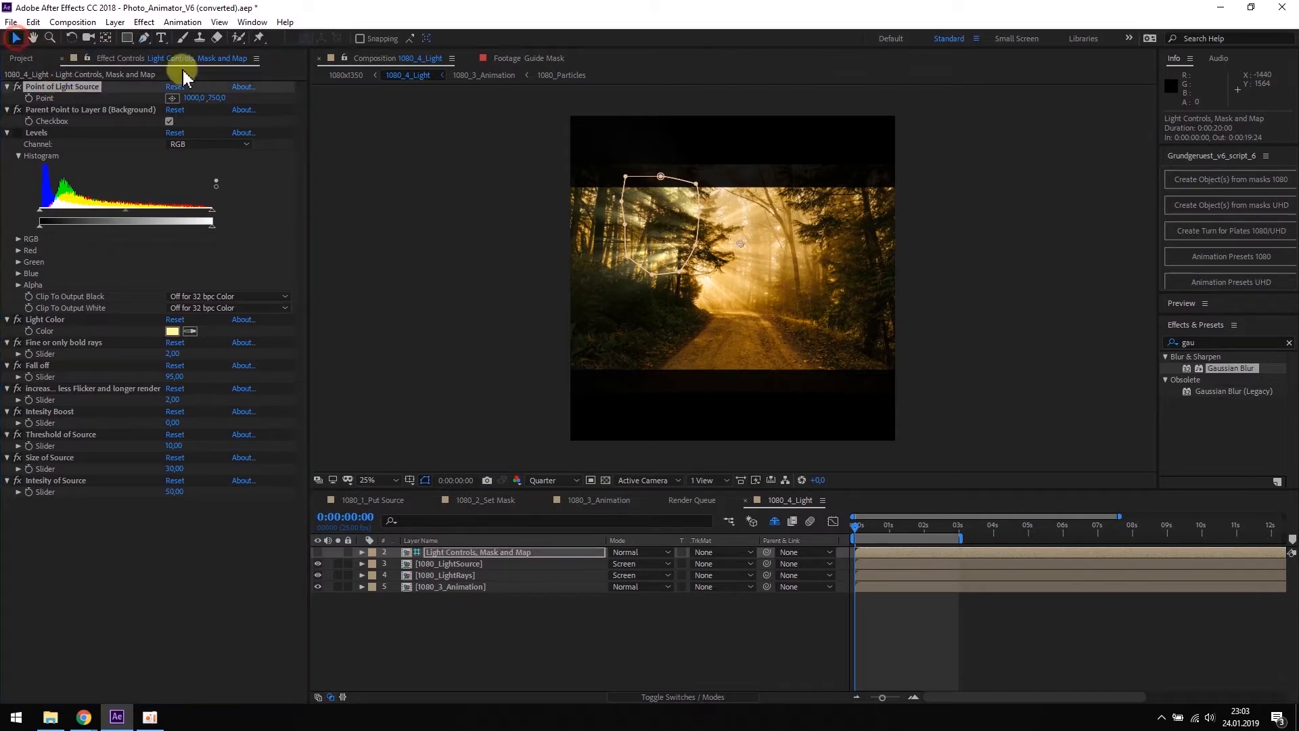
pyautogui.moveTo(739, 252); pyautogui.dragTo(662, 263)
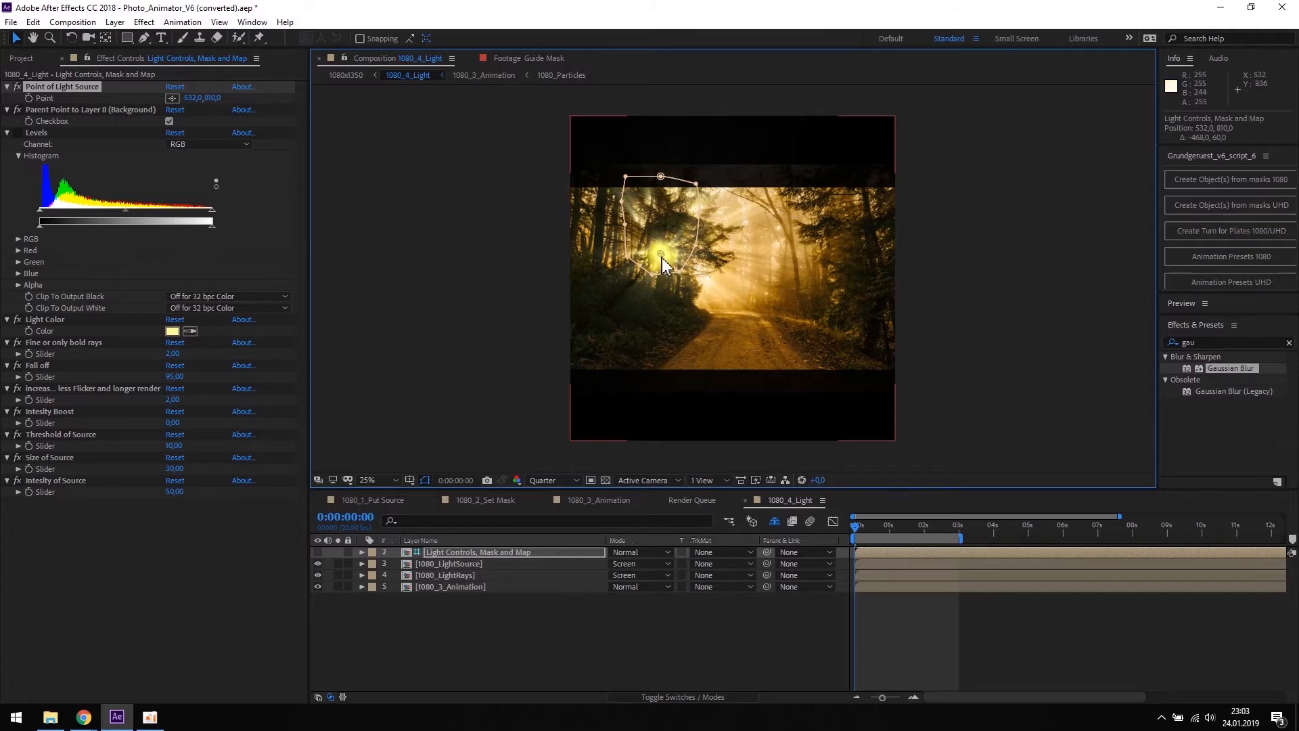
pyautogui.moveTo(655, 252); pyautogui.dragTo(676, 258)
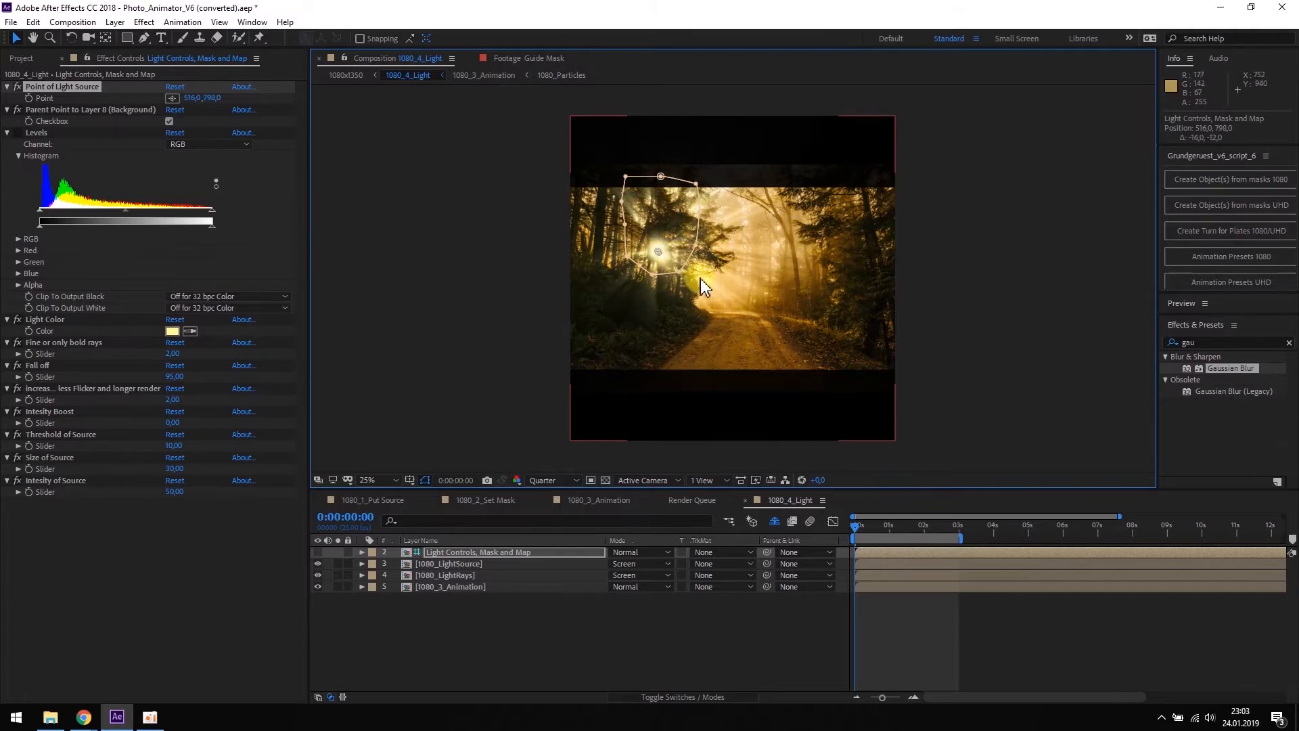
# - Set the Light Color to the warm orange FEC874
pyautogui.scroll(2, 703, 288)
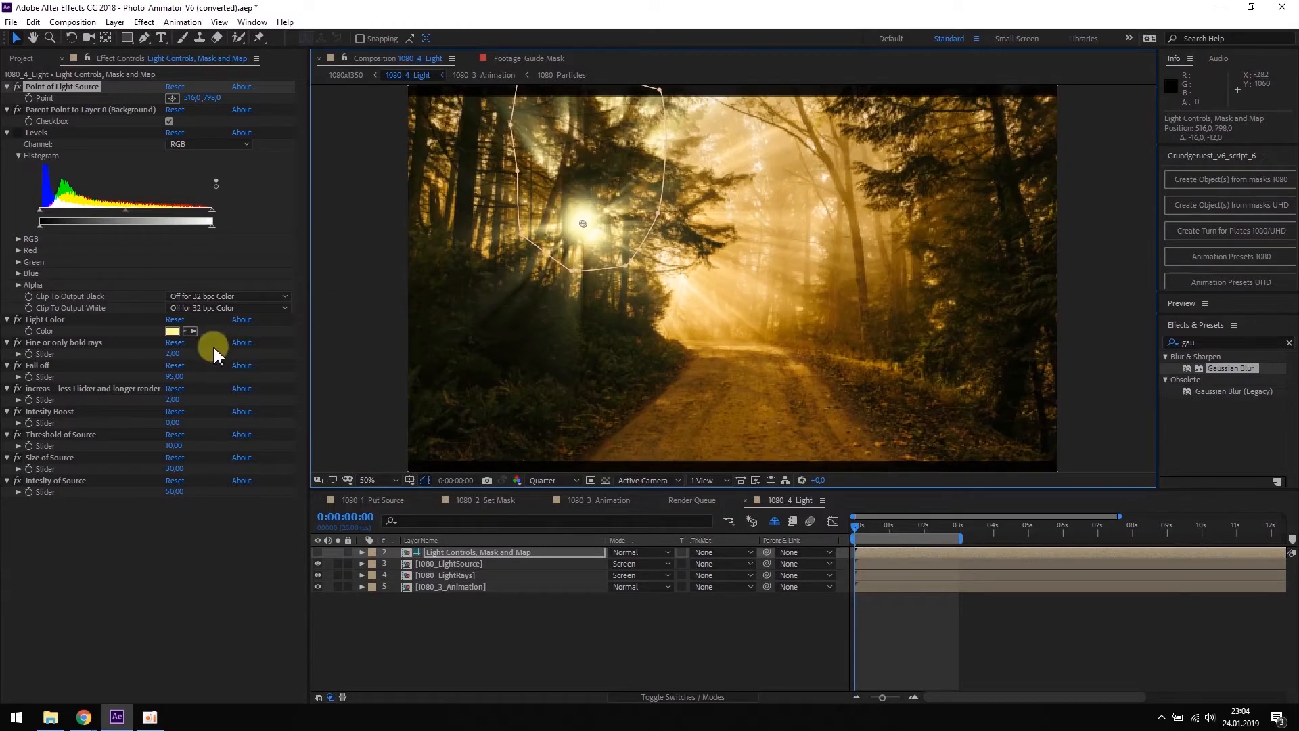
pyautogui.click(172, 331)
pyautogui.moveTo(1048, 493); pyautogui.dragTo(1056, 505)
pyautogui.moveTo(940, 359); pyautogui.dragTo(952, 351)
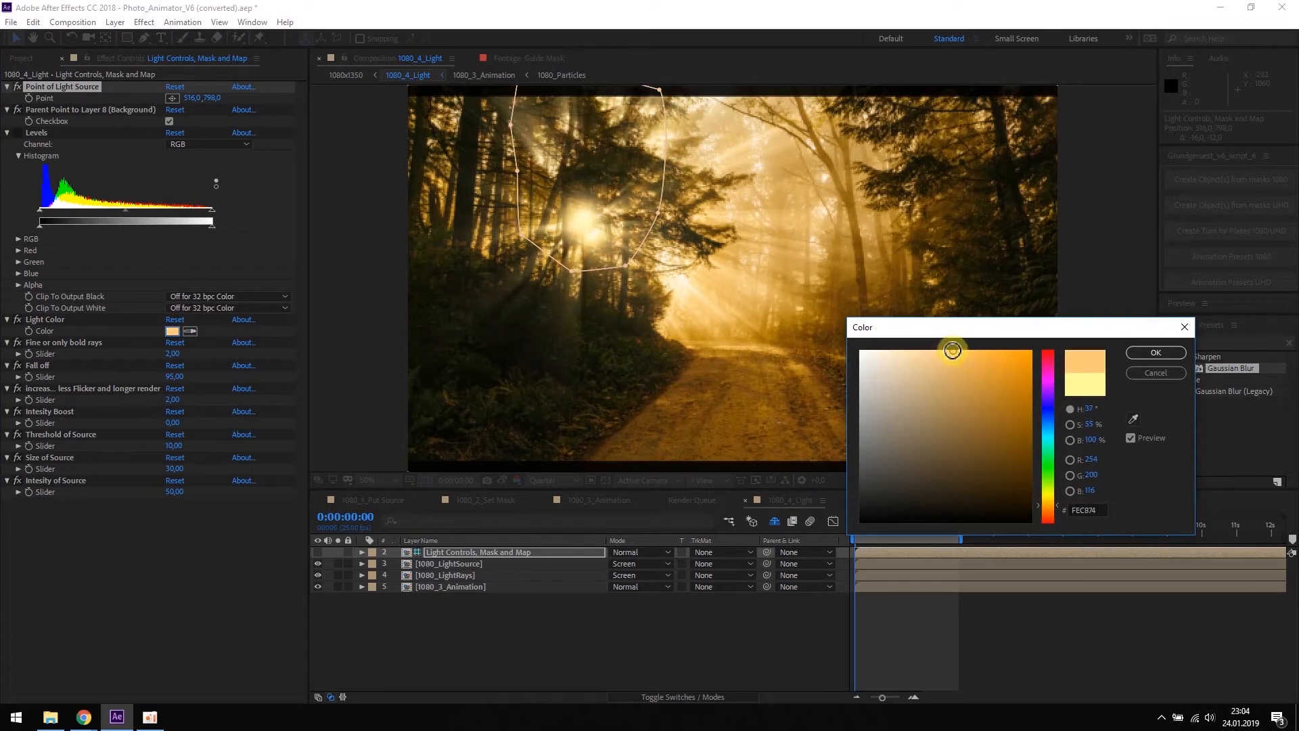
pyautogui.click(1154, 353)
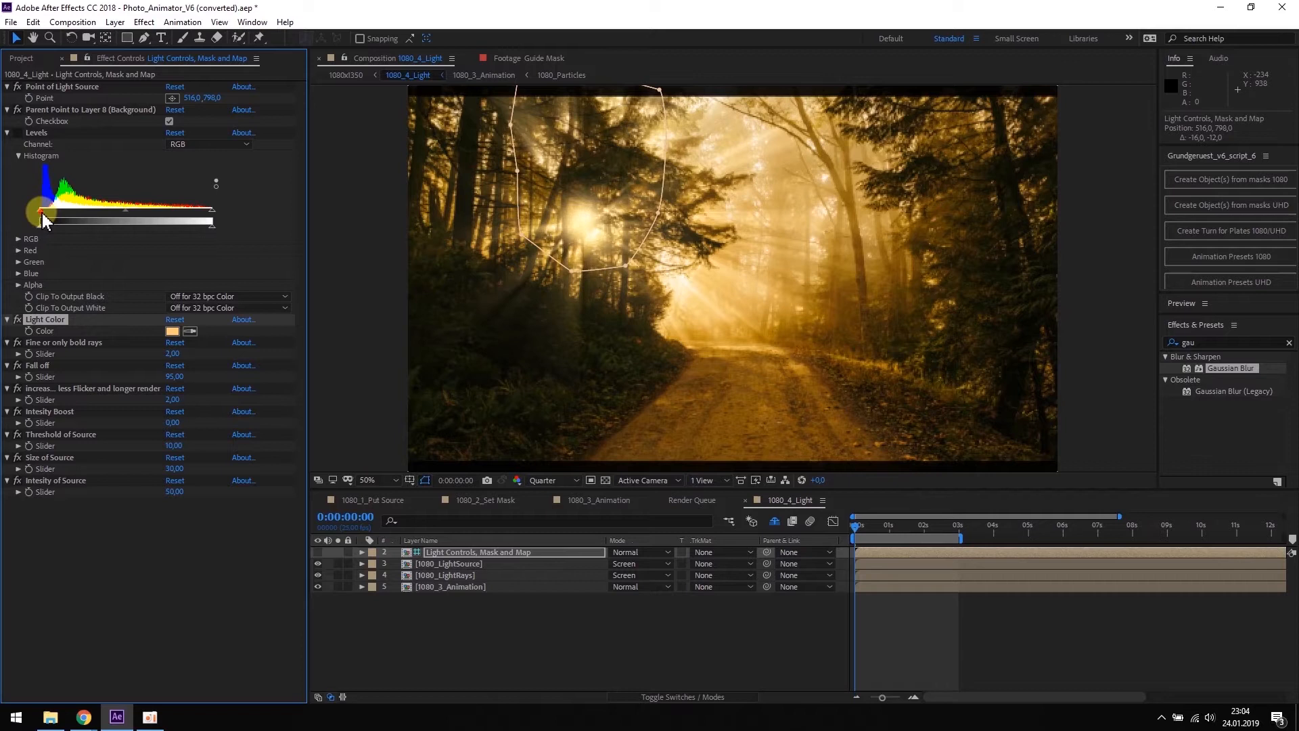
# - Raise the black input and lower the white input of the light's Levels, and set Fall off to 98.75
pyautogui.moveTo(41, 218); pyautogui.dragTo(68, 218)
pyautogui.moveTo(212, 222); pyautogui.dragTo(157, 217)
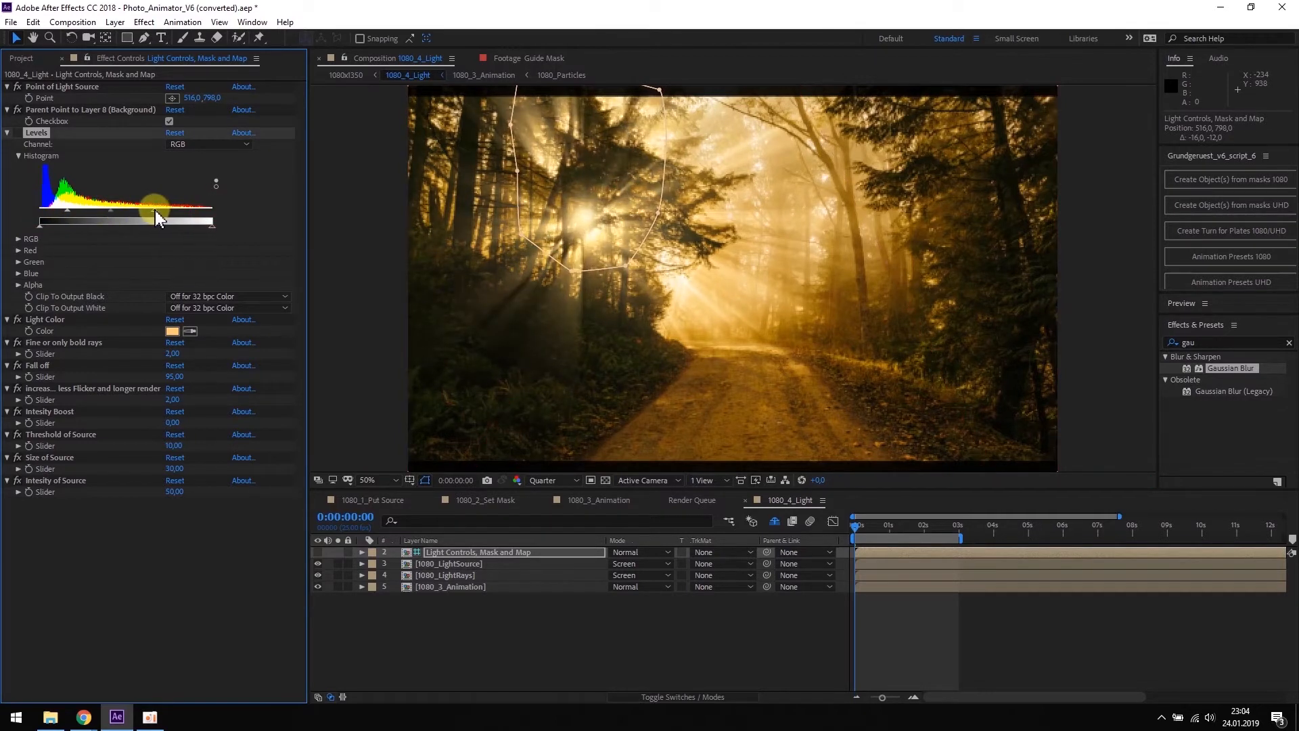
pyautogui.click(18, 377)
pyautogui.moveTo(241, 399); pyautogui.dragTo(271, 400)
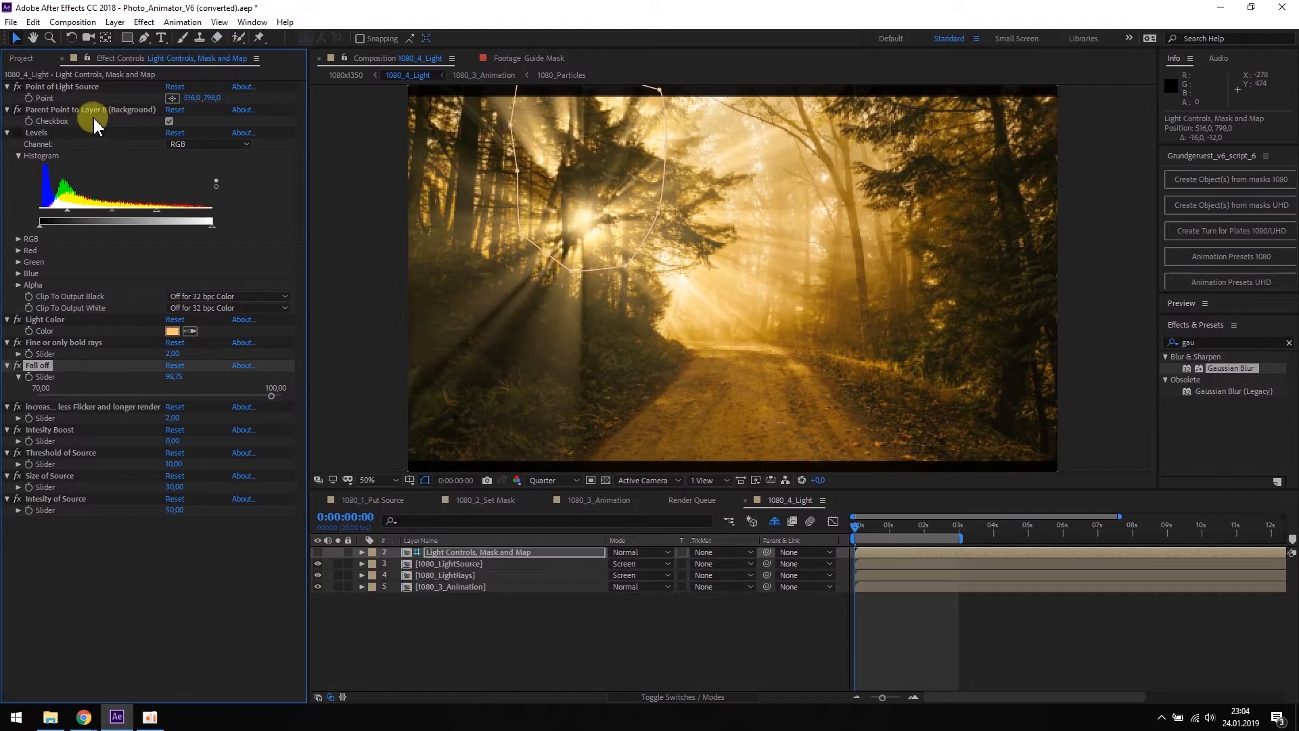
# - Hide the 1080_3_Animation layer to isolate the light source and rays
pyautogui.click(169, 123)
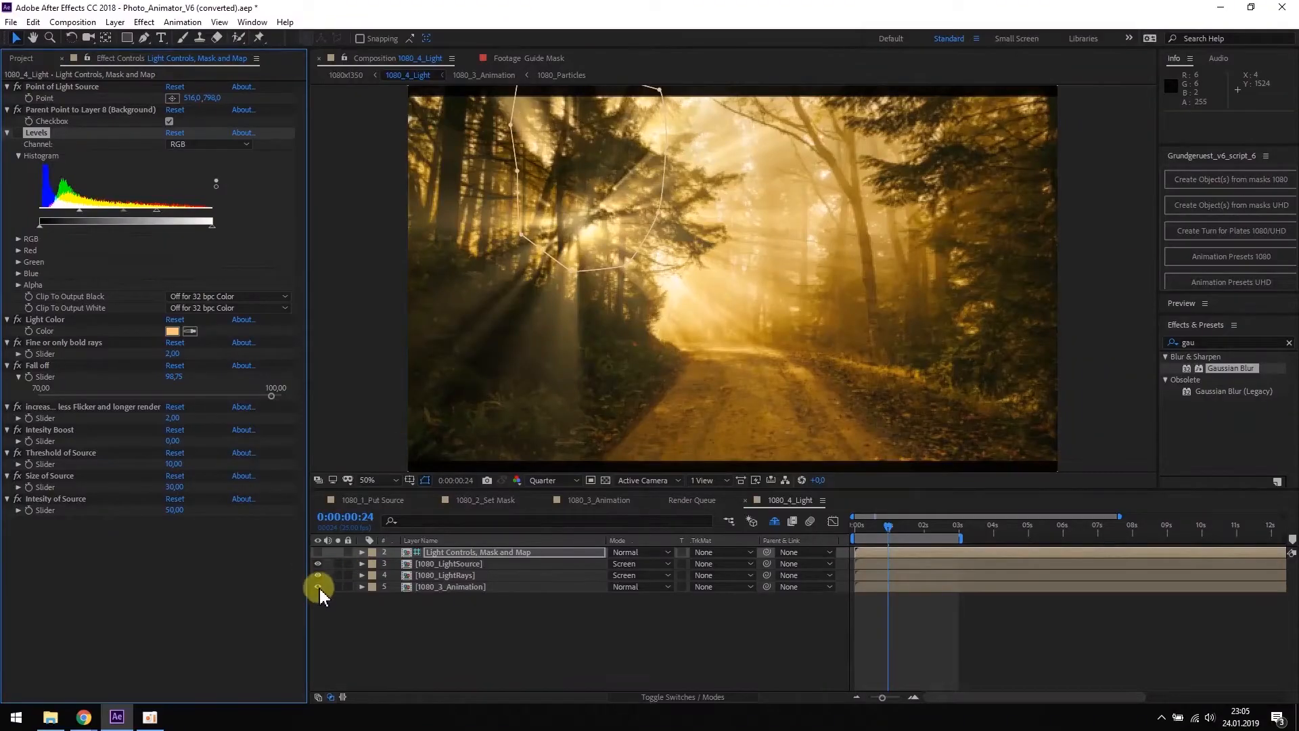
pyautogui.click(318, 587)
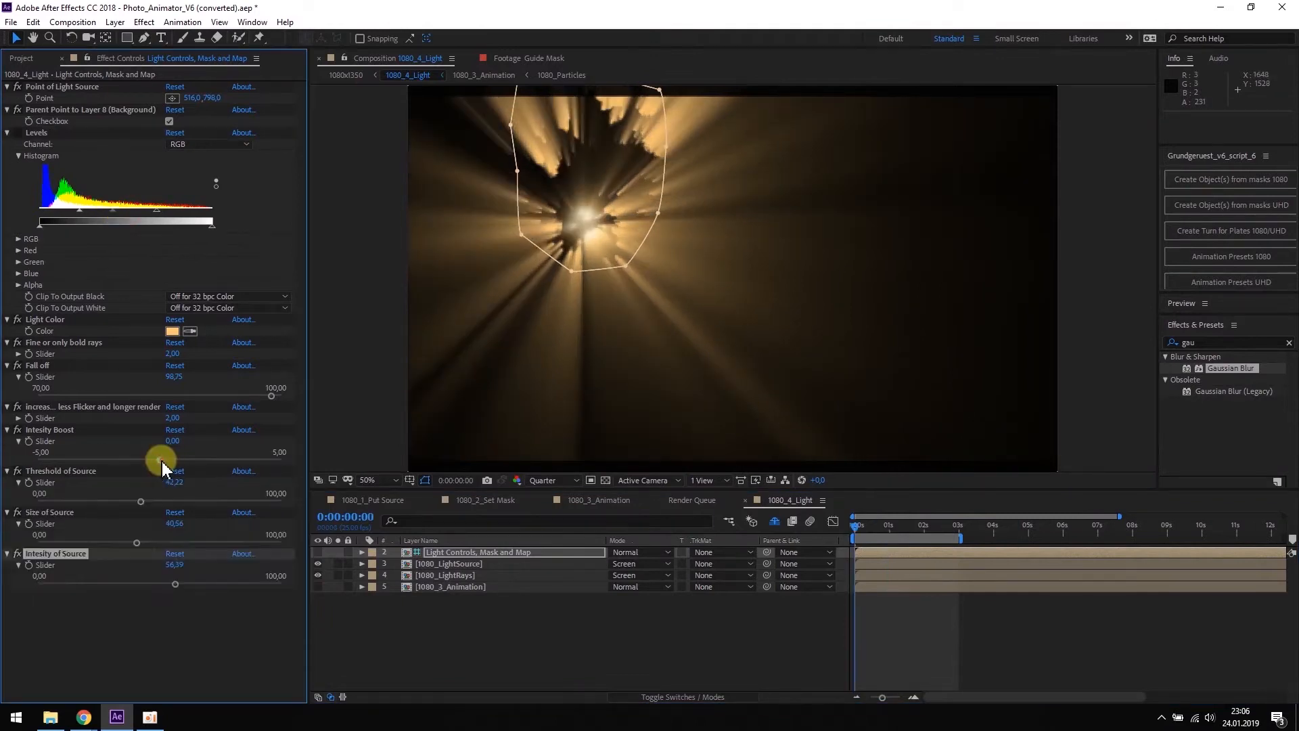
# - Set the light's Intensity Boost to 0.89 and preview the light rays over the animated forest photo
pyautogui.moveTo(162, 461); pyautogui.dragTo(175, 465)
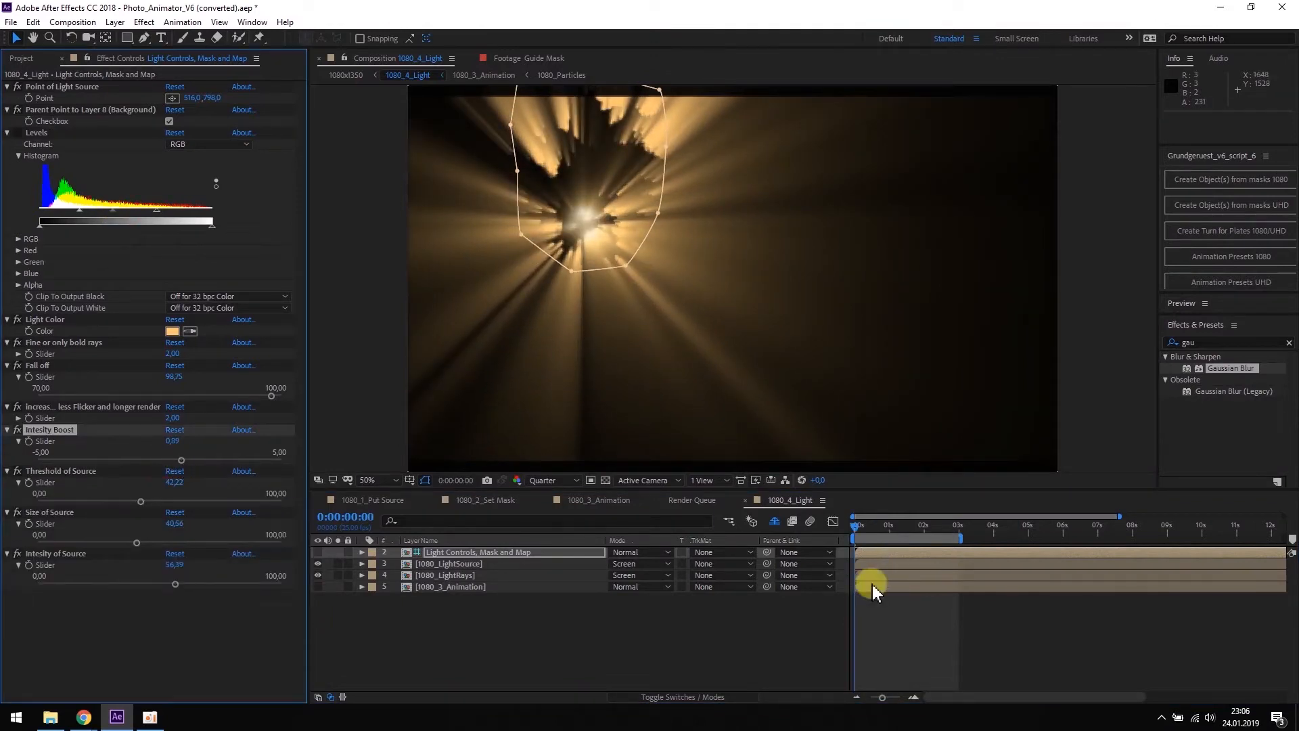
pyautogui.press('space')
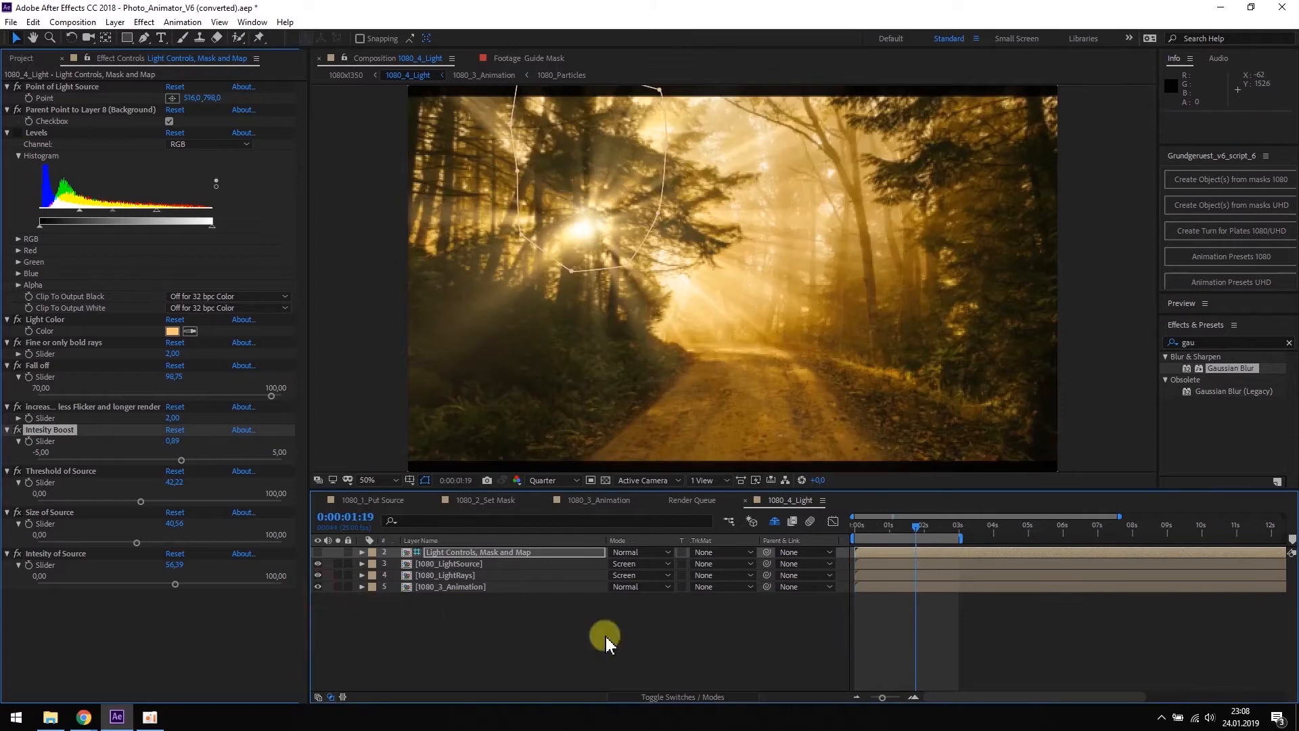
pyautogui.click(853, 526)
pyautogui.press('space')
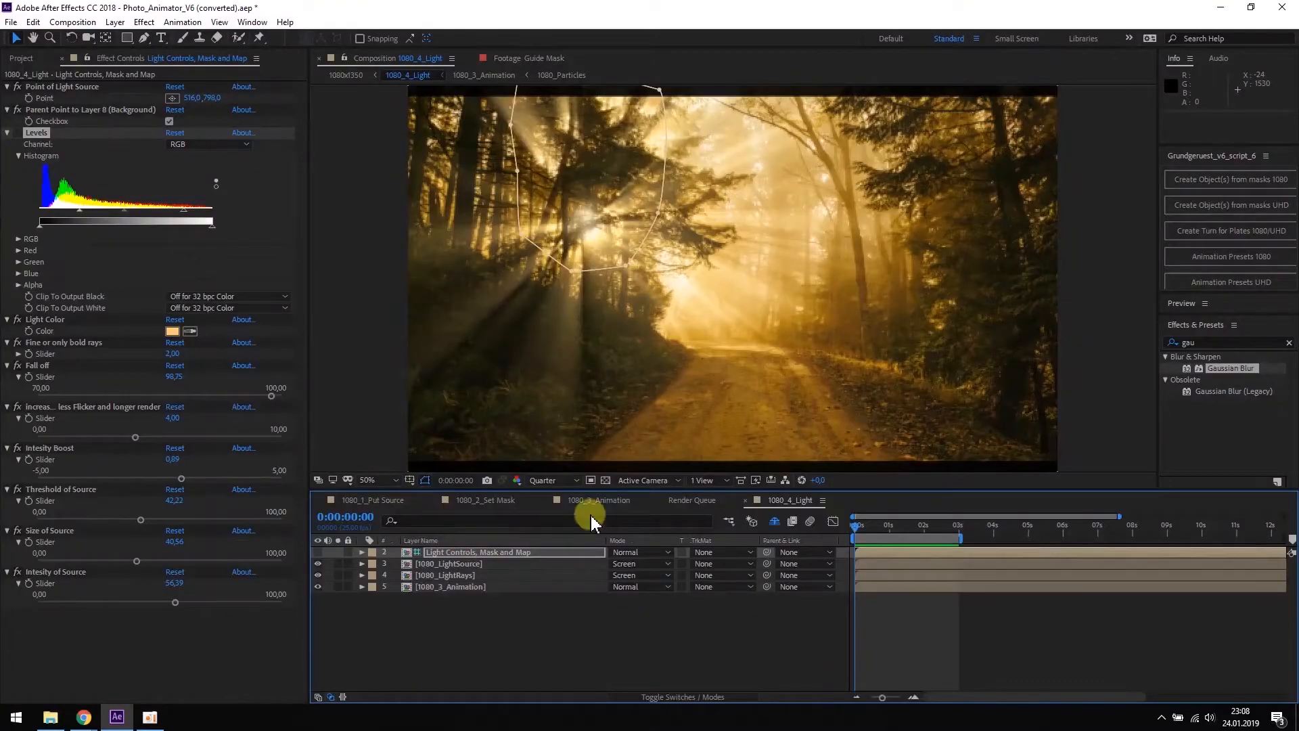
# - Enable particles in 1080_3_Animation's Text/Particles Controls with Particles Speed 0, Amount of Particles 26.11 and Particles Size 8.67
pyautogui.click(599, 501)
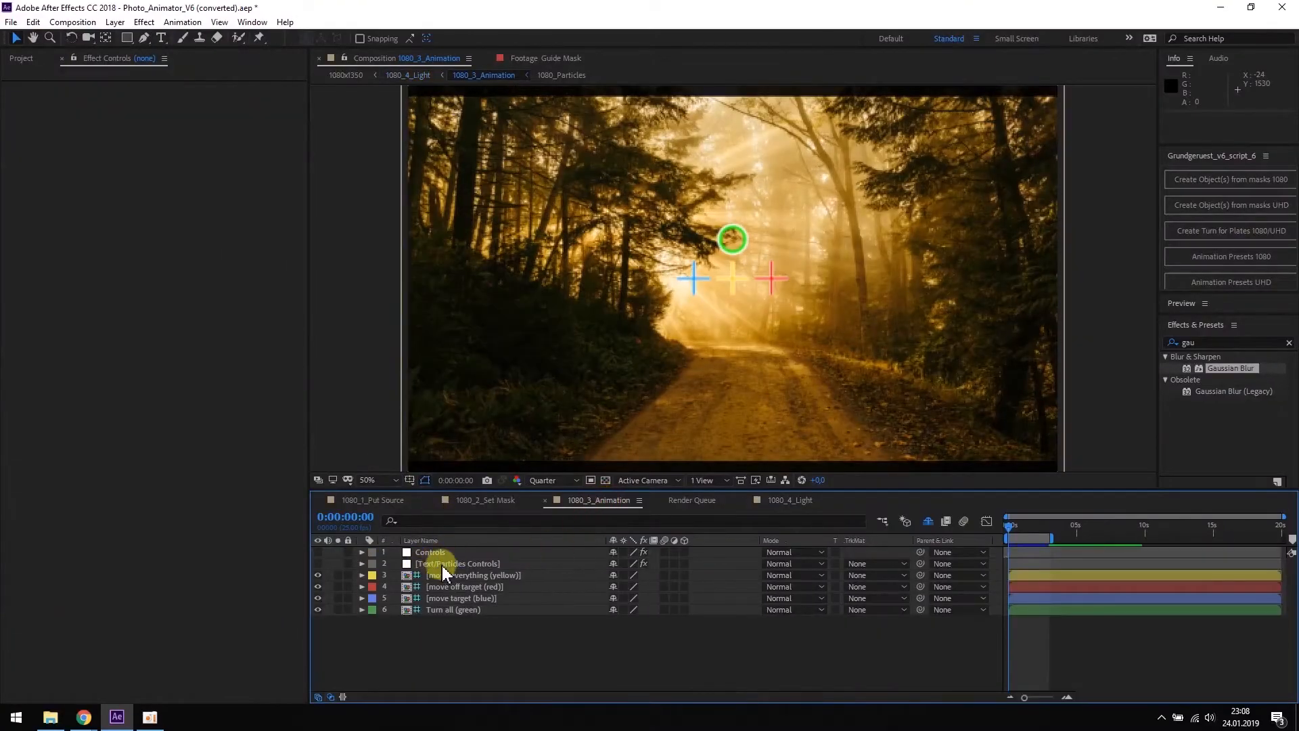
pyautogui.click(443, 565)
pyautogui.click(169, 209)
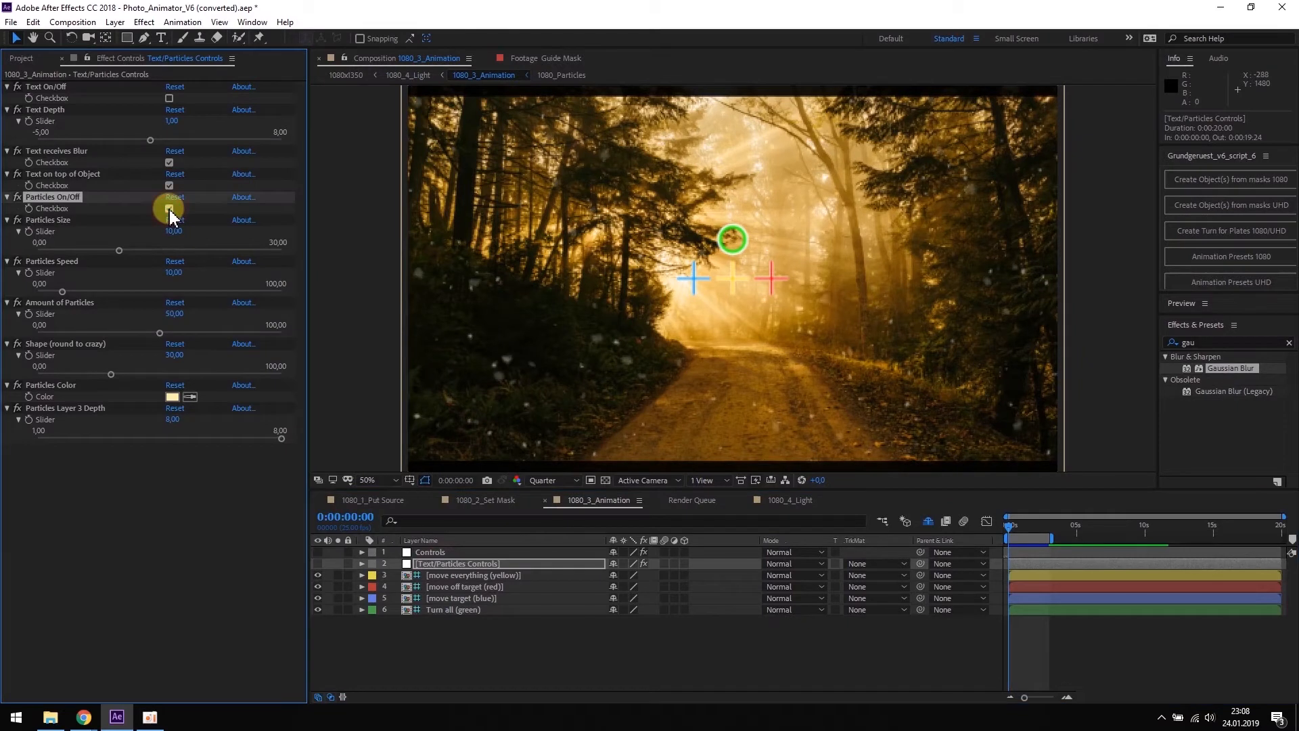
pyautogui.moveTo(62, 291); pyautogui.dragTo(38, 292)
pyautogui.moveTo(160, 331); pyautogui.dragTo(99, 334)
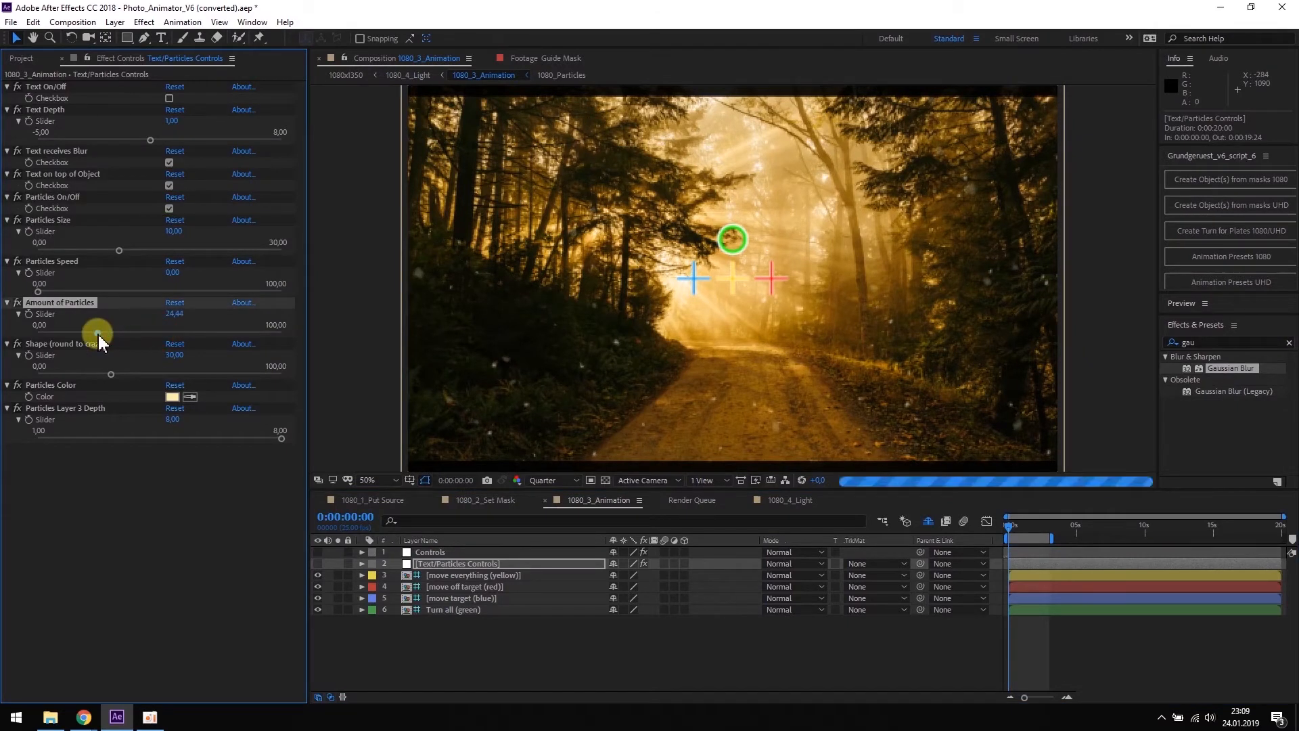
pyautogui.moveTo(120, 251); pyautogui.dragTo(108, 252)
# - Shift the Particles Color to a warmer pale orange and return to the 1080_4_Light composition
pyautogui.click(173, 397)
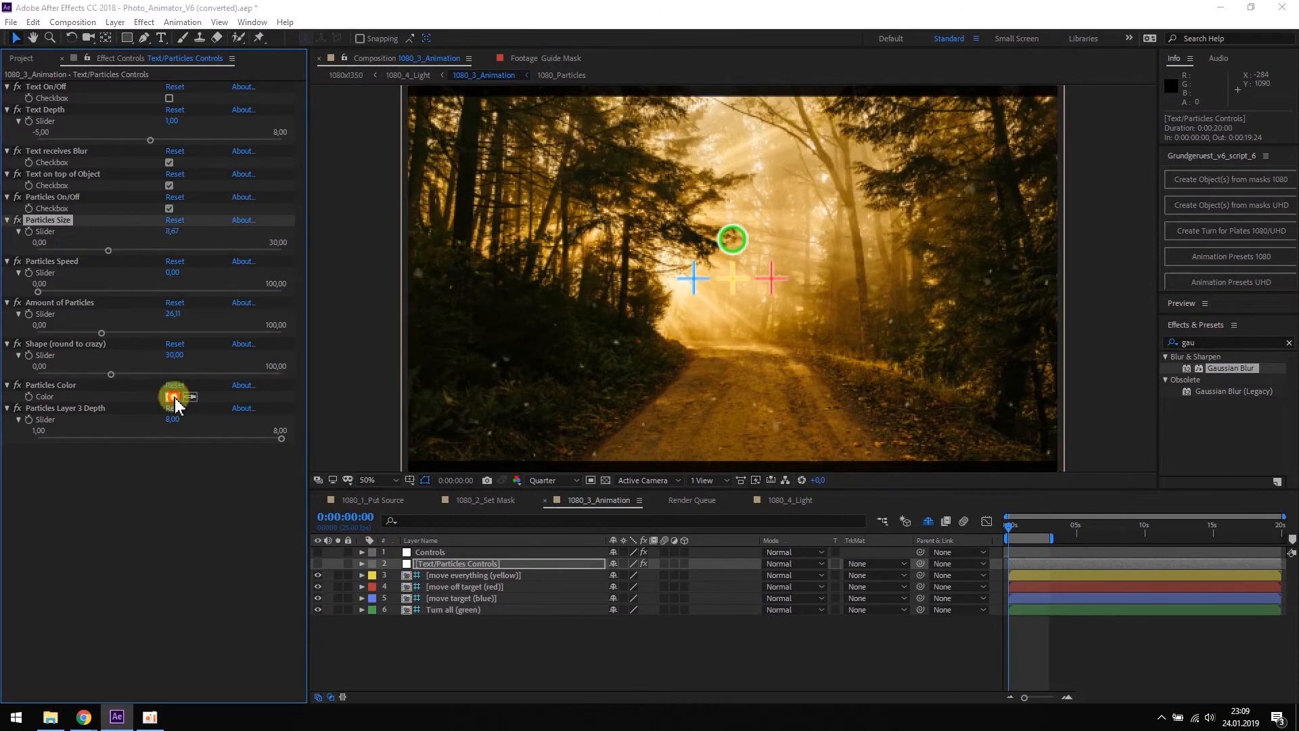
pyautogui.moveTo(1049, 507); pyautogui.dragTo(1060, 512)
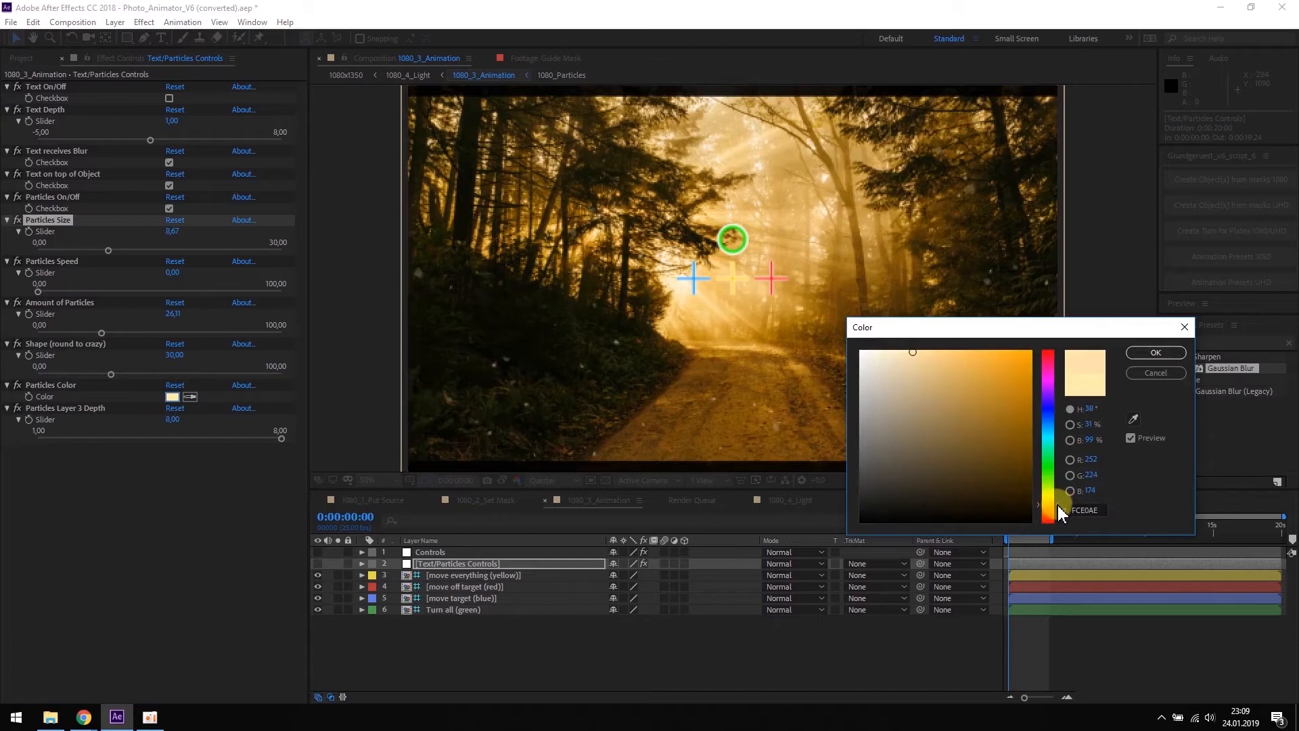
pyautogui.moveTo(926, 350); pyautogui.dragTo(918, 348)
pyautogui.click(1150, 352)
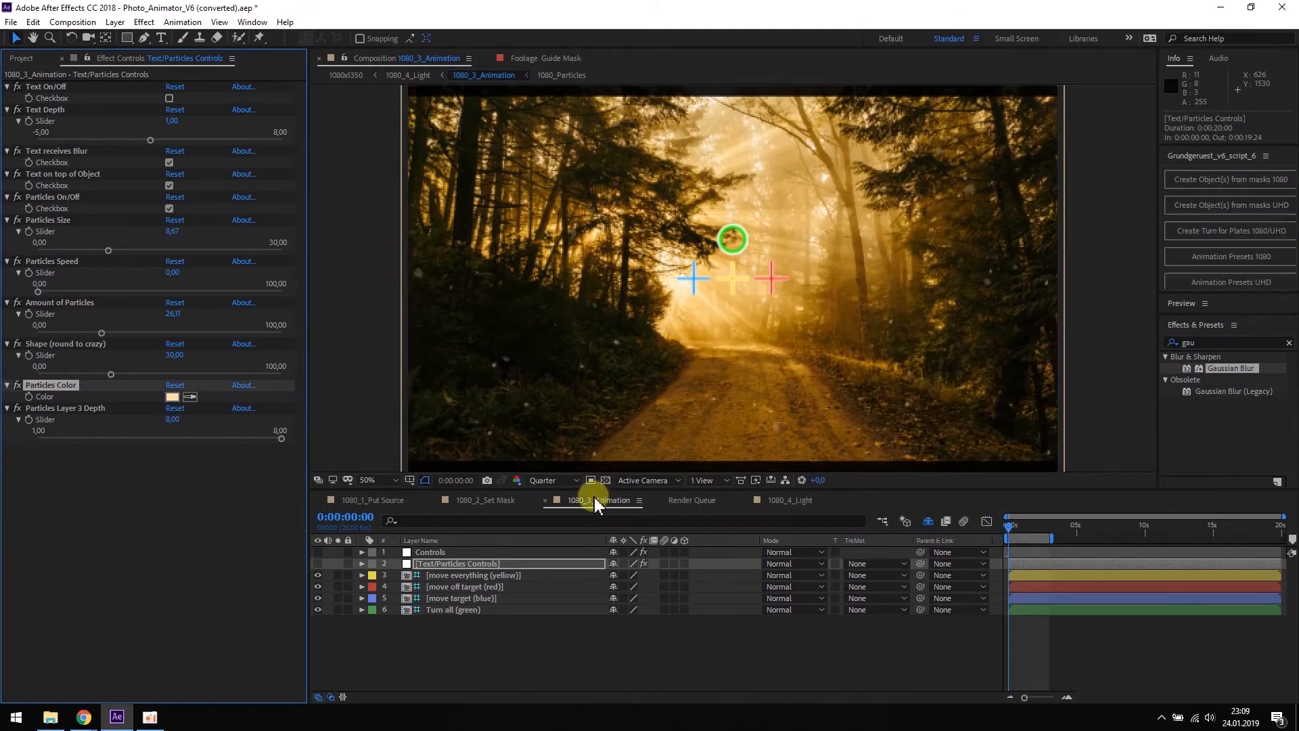
pyautogui.click(787, 502)
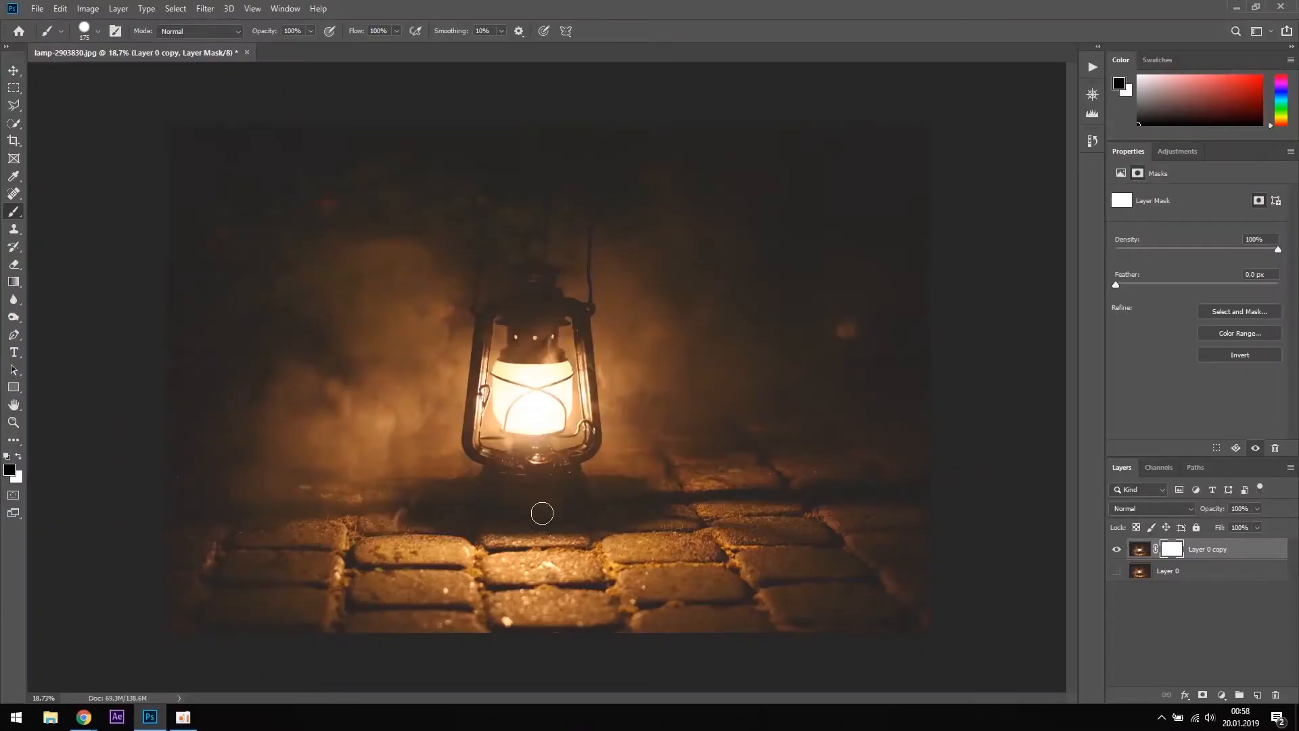
# - In Photoshop, paint black on Layer 0 copy's layer mask around the lamp and its handle to hide the background
pyautogui.scroll(5, 543, 513)
pyautogui.moveTo(748, 445); pyautogui.dragTo(725, 345)
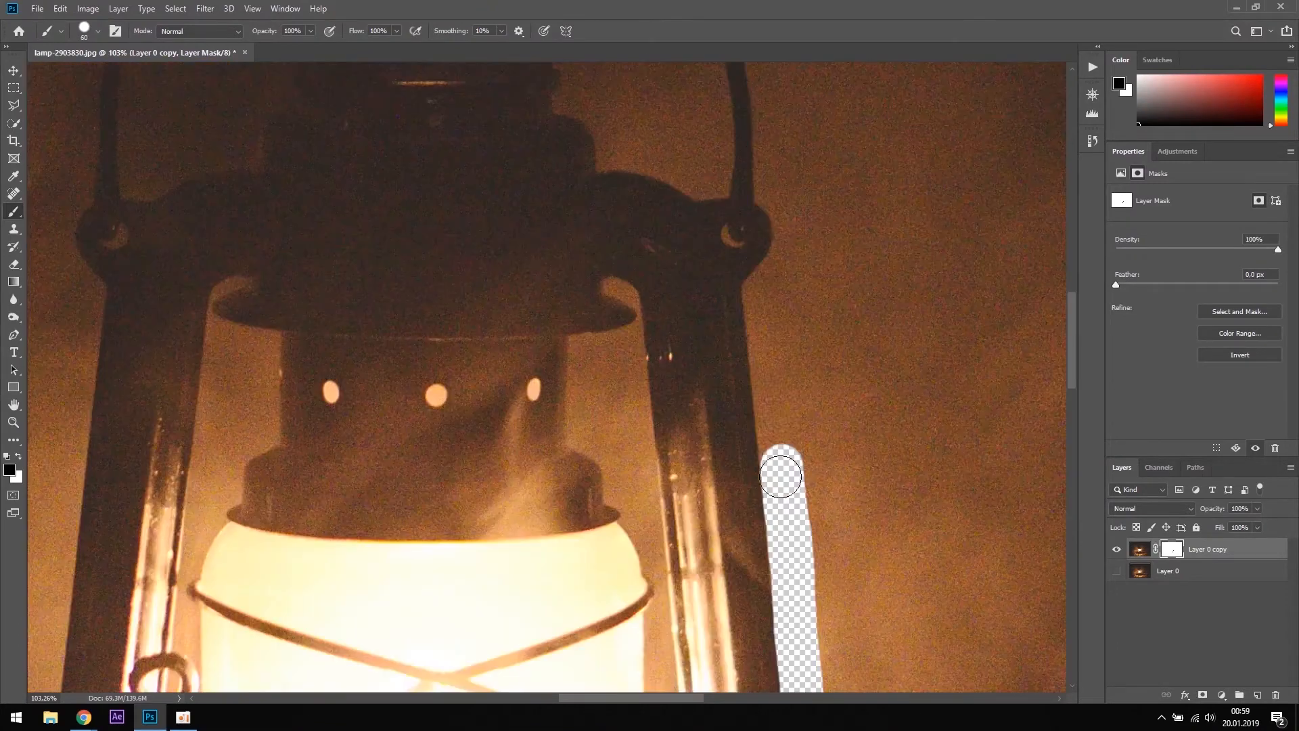
pyautogui.moveTo(777, 466)
pyautogui.mouseDown()
pyautogui.moveTo(761, 277)
pyautogui.moveTo(790, 197)
pyautogui.mouseUp()
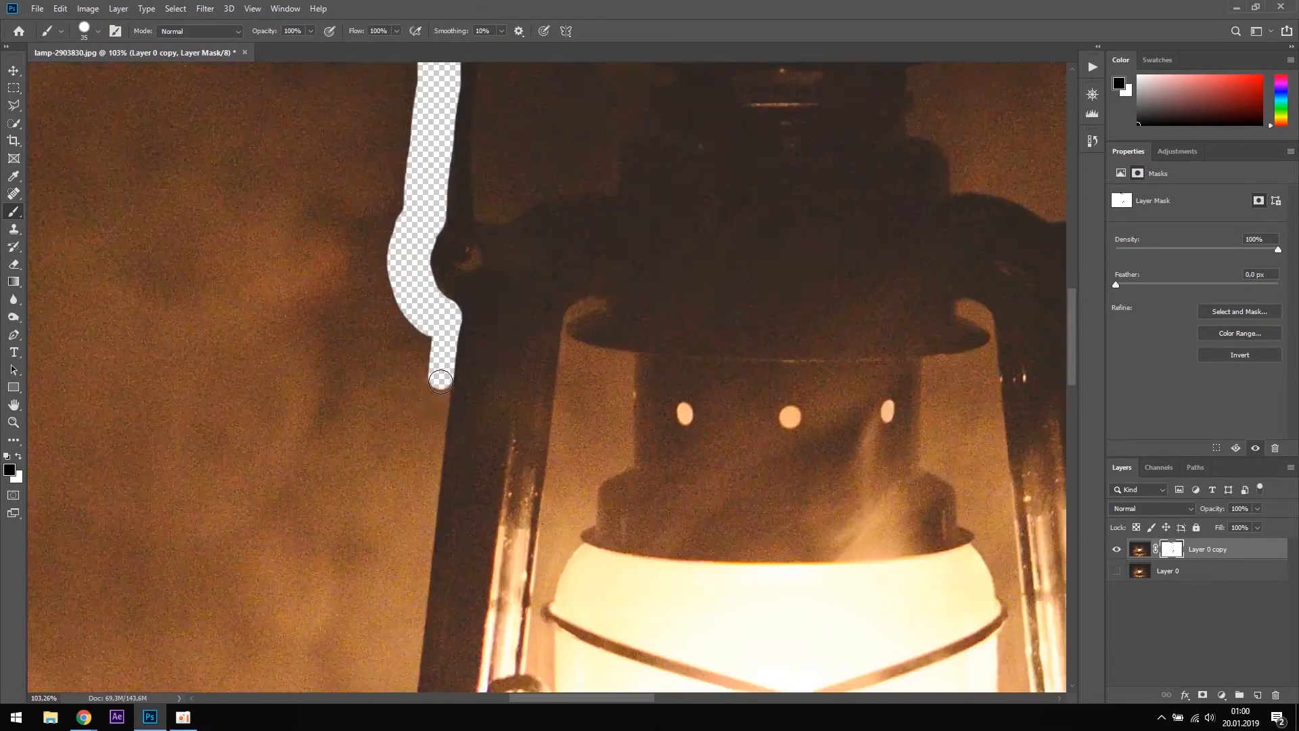
pyautogui.moveTo(435, 377); pyautogui.dragTo(384, 535)
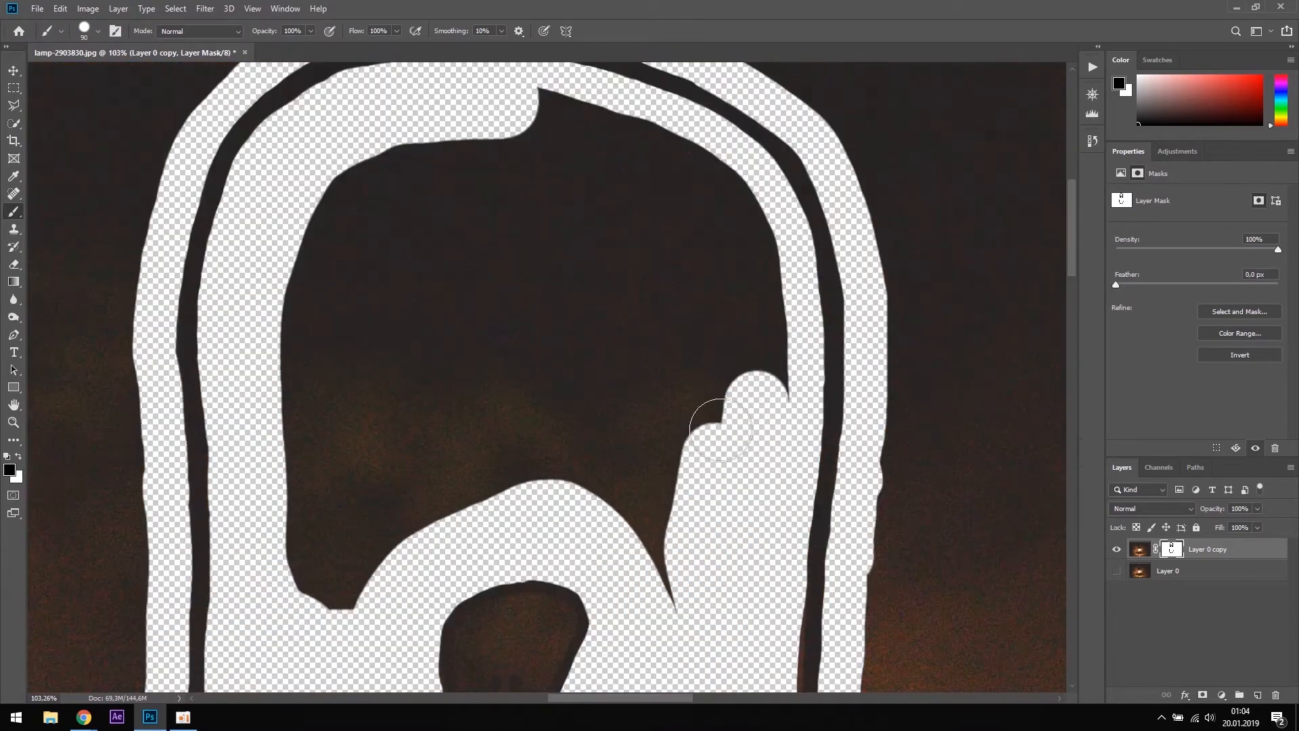
pyautogui.moveTo(719, 415)
pyautogui.mouseDown()
pyautogui.moveTo(537, 102)
pyautogui.moveTo(420, 449)
pyautogui.moveTo(399, 366)
pyautogui.moveTo(429, 380)
pyautogui.mouseUp()
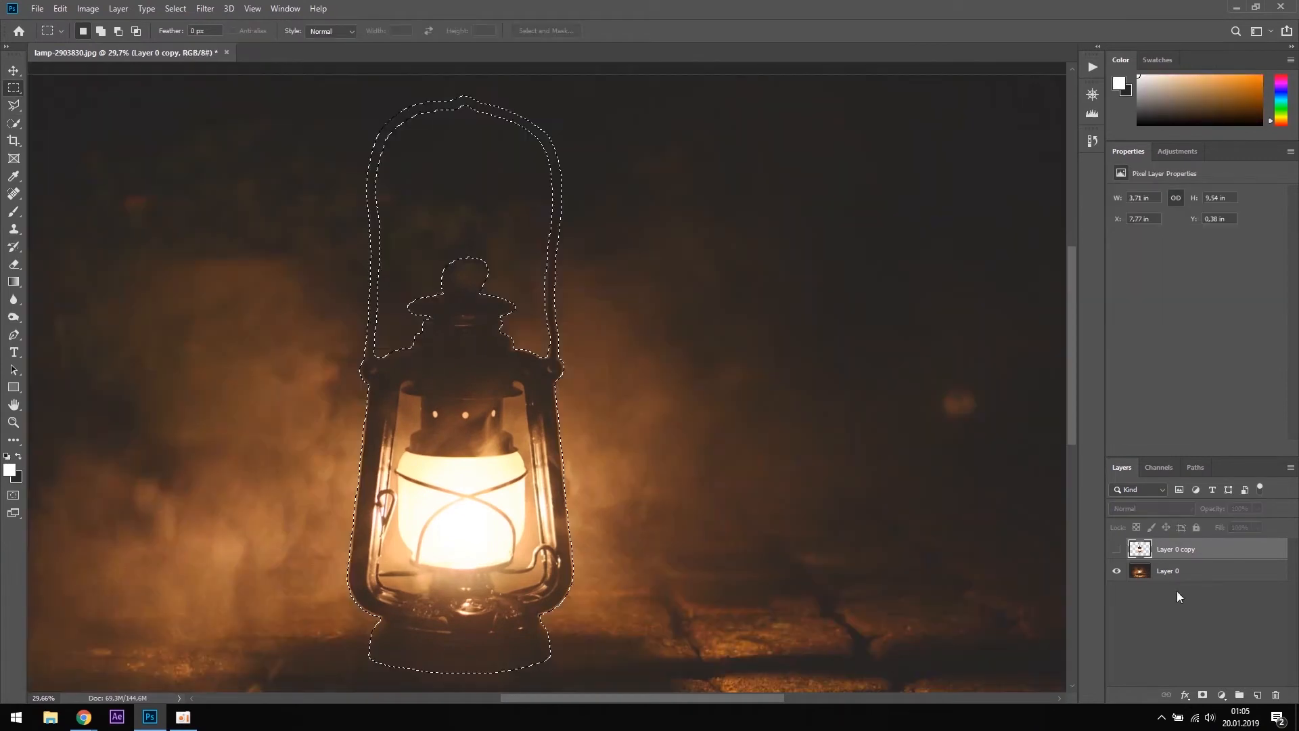
# - Remove the lamp from Layer 0 with a Content-Aware fill of the expanded lamp selection, and deselect
pyautogui.click(1176, 570)
pyautogui.click(60, 8)
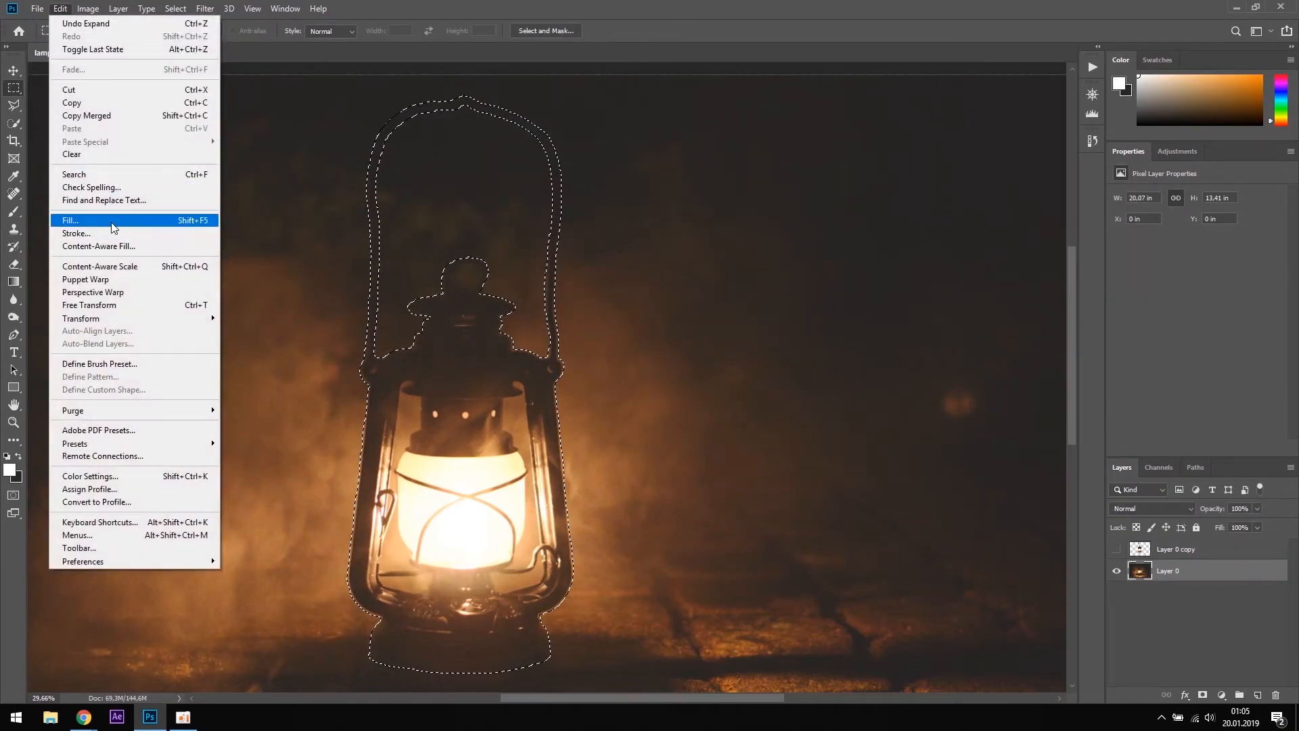
pyautogui.click(112, 227)
pyautogui.click(1167, 367)
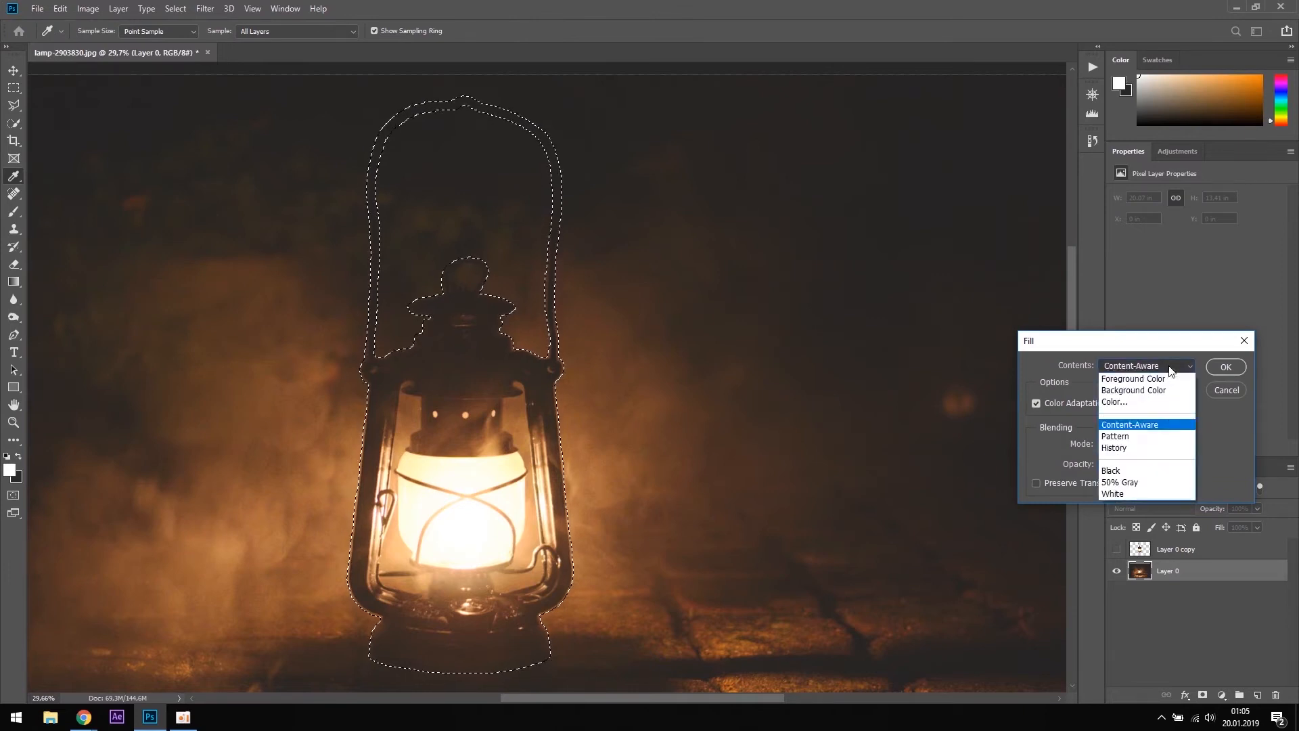
pyautogui.click(1134, 425)
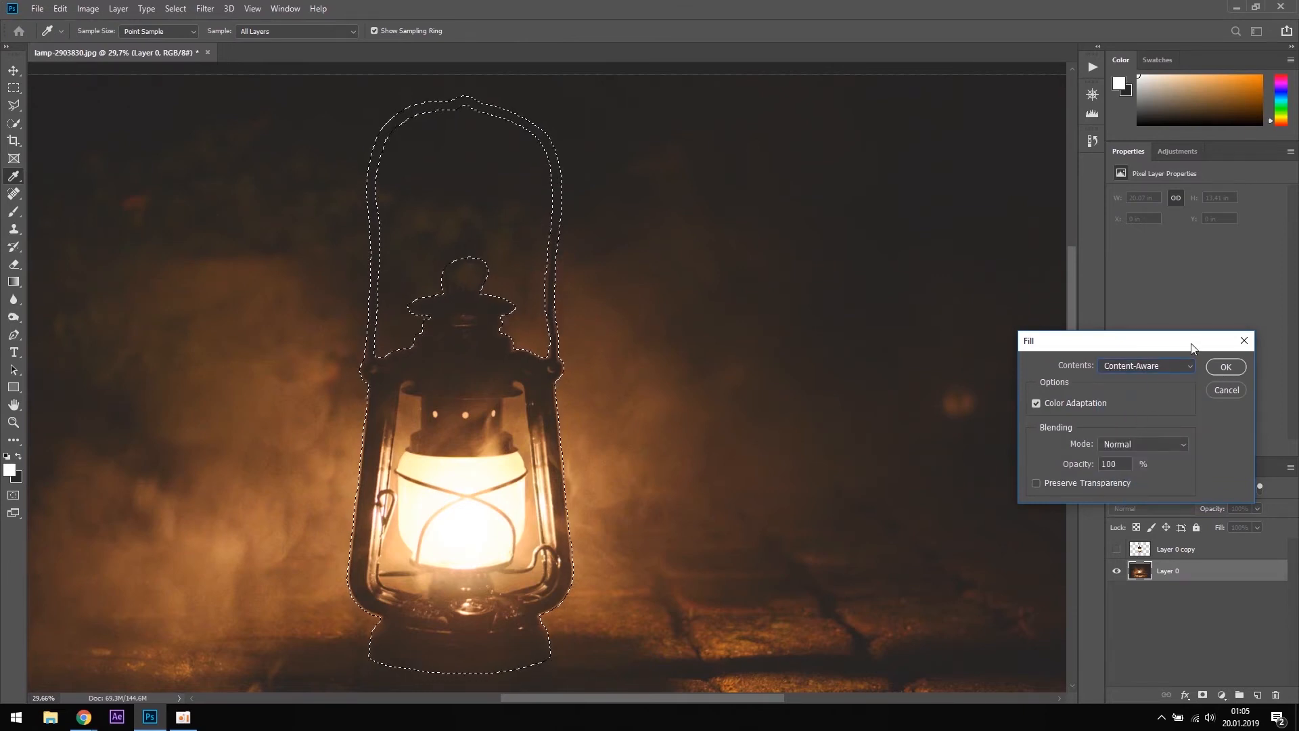
pyautogui.moveTo(1193, 347); pyautogui.dragTo(755, 239)
pyautogui.click(793, 258)
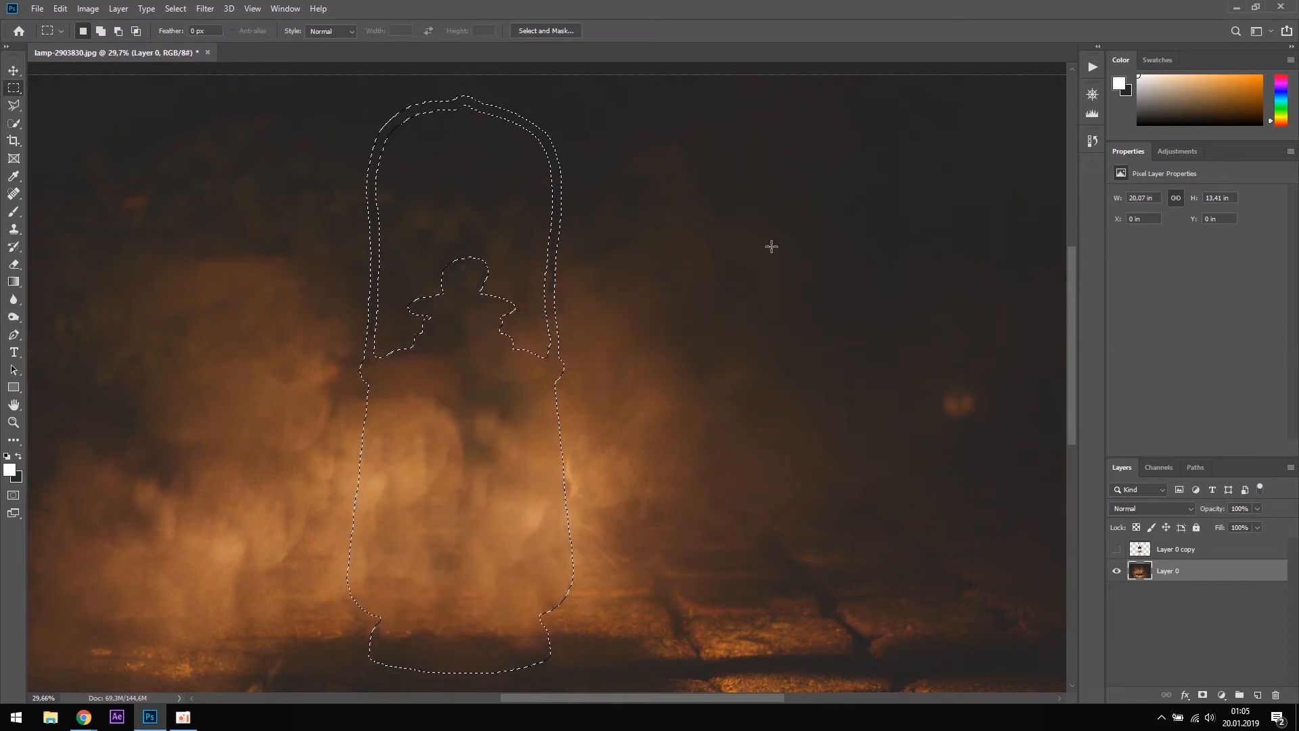
pyautogui.hotkey('ctrl', 'd')
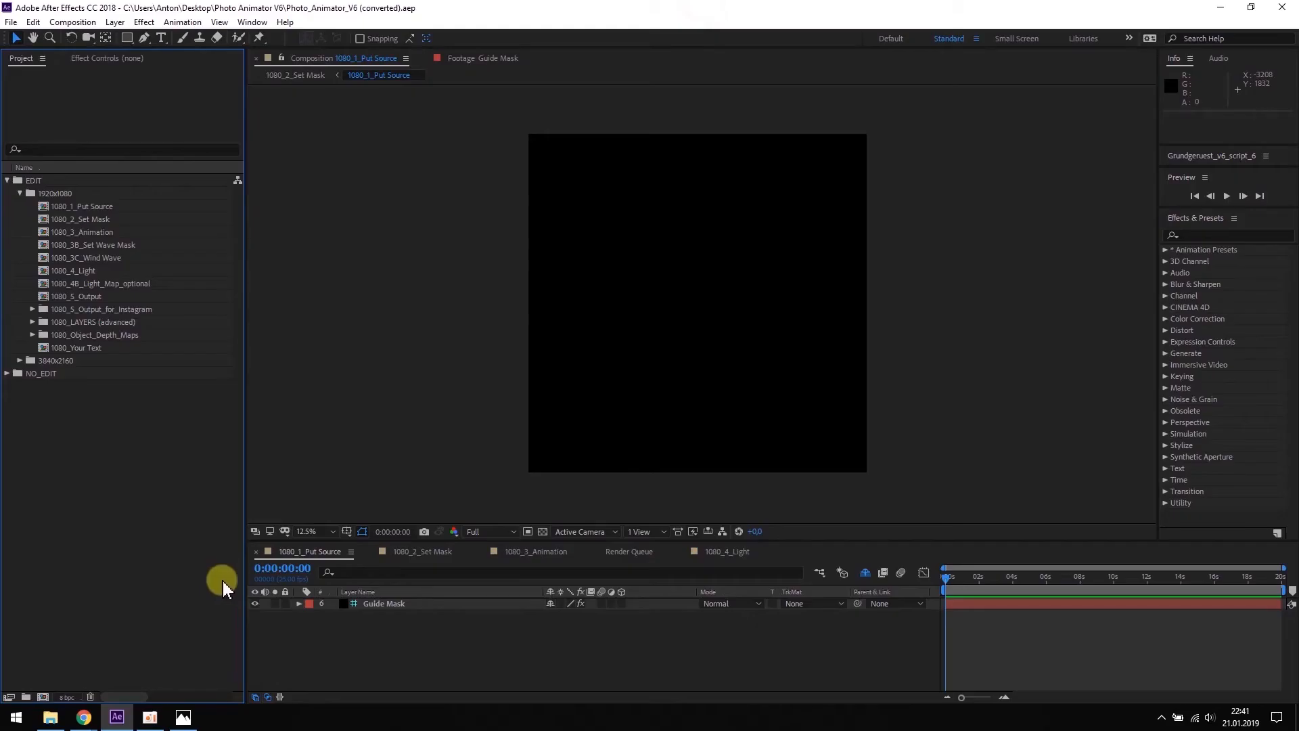
# - In After Effects, import lamp.png and lamp_background.jpg from the Lamp folder into the project
pyautogui.click(50, 717)
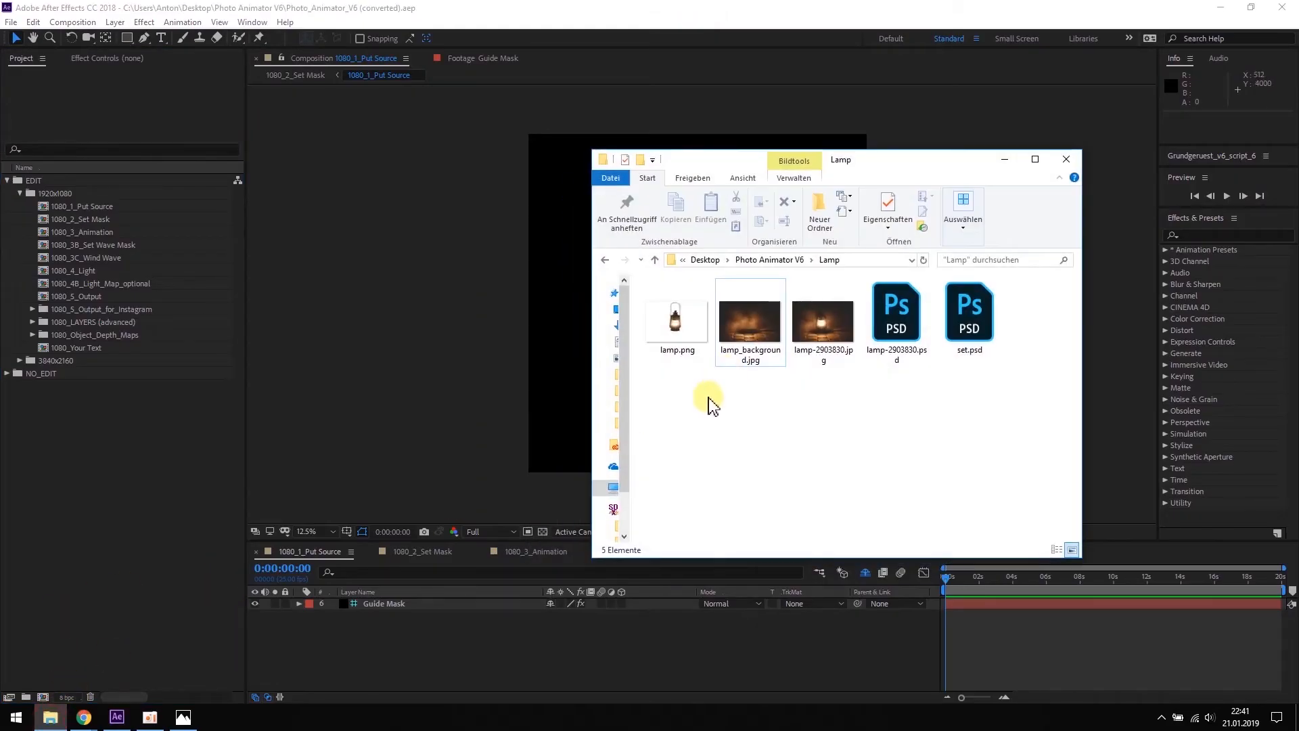
pyautogui.moveTo(686, 352); pyautogui.dragTo(114, 477)
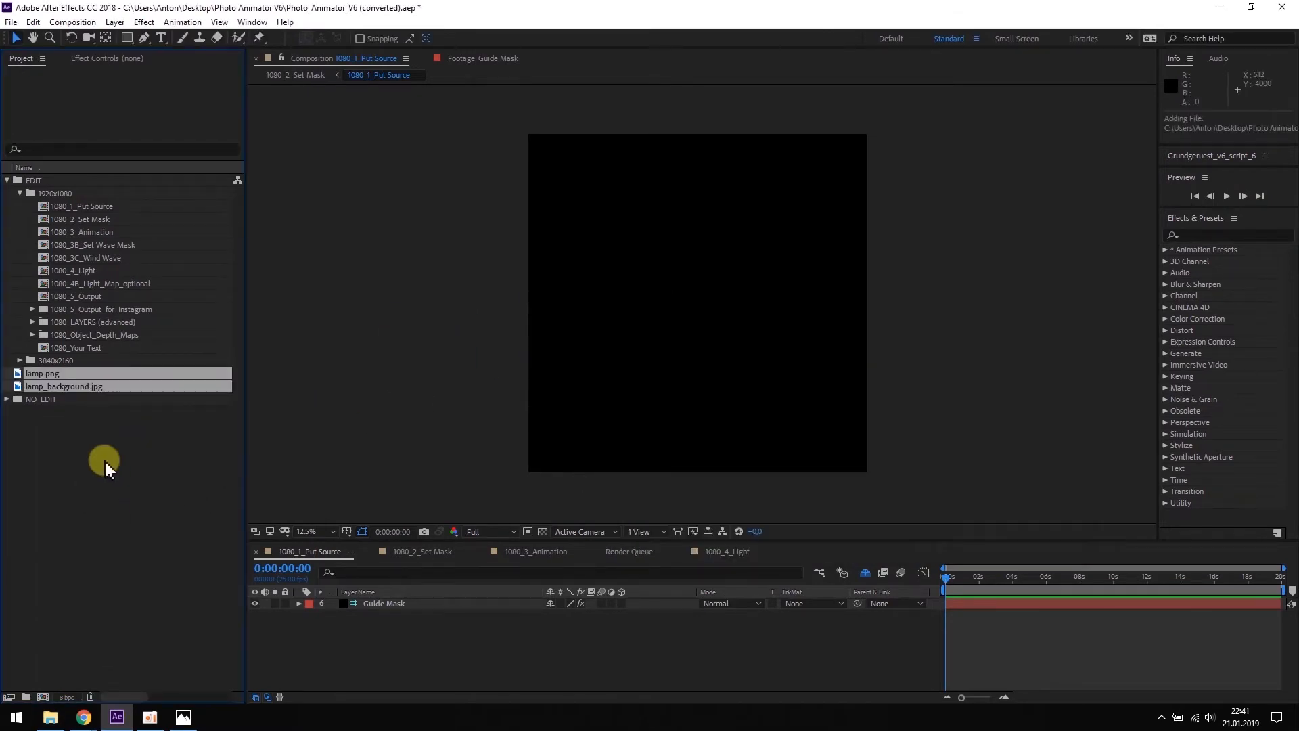
# - Add lamp_background.jpg below Guide Mask in 1080_1_Put Source, scale it to the composition width and position it at 2000, 2064
pyautogui.click(73, 207)
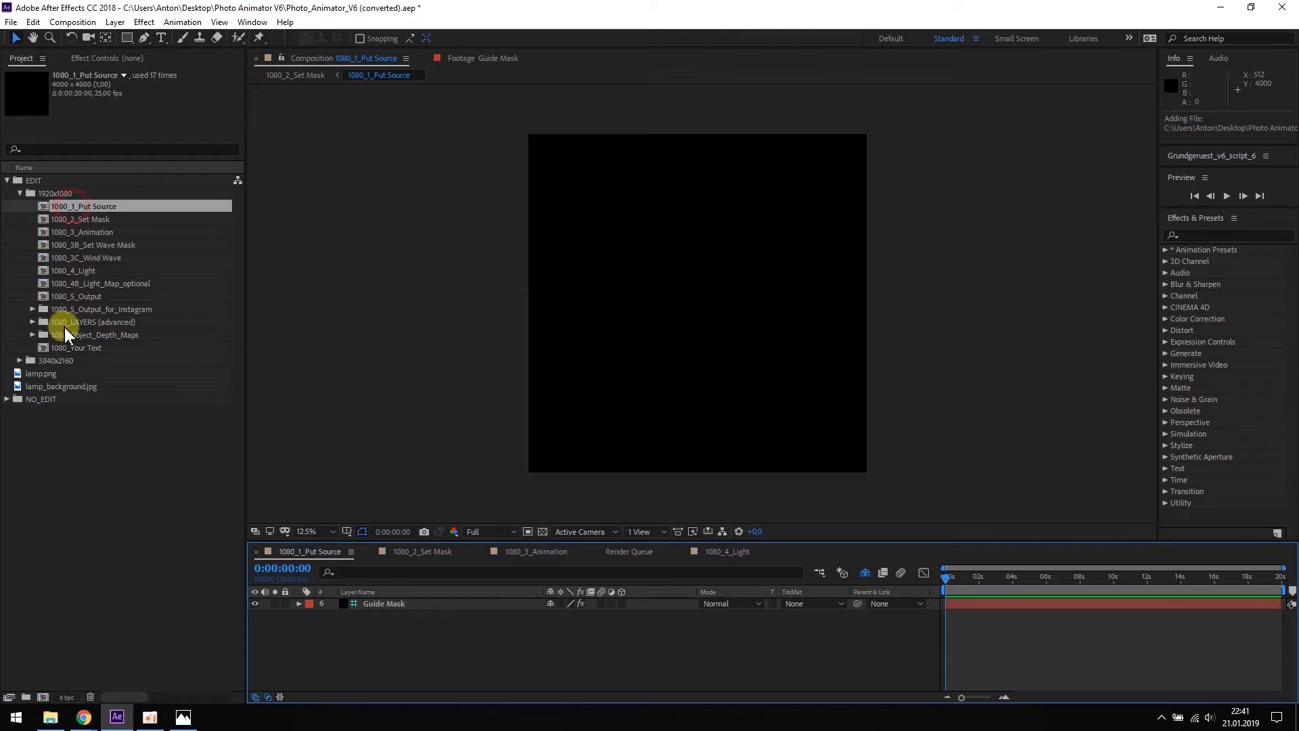
pyautogui.moveTo(56, 390); pyautogui.dragTo(356, 620)
pyautogui.moveTo(952, 133); pyautogui.dragTo(873, 192)
pyautogui.moveTo(762, 242); pyautogui.dragTo(758, 248)
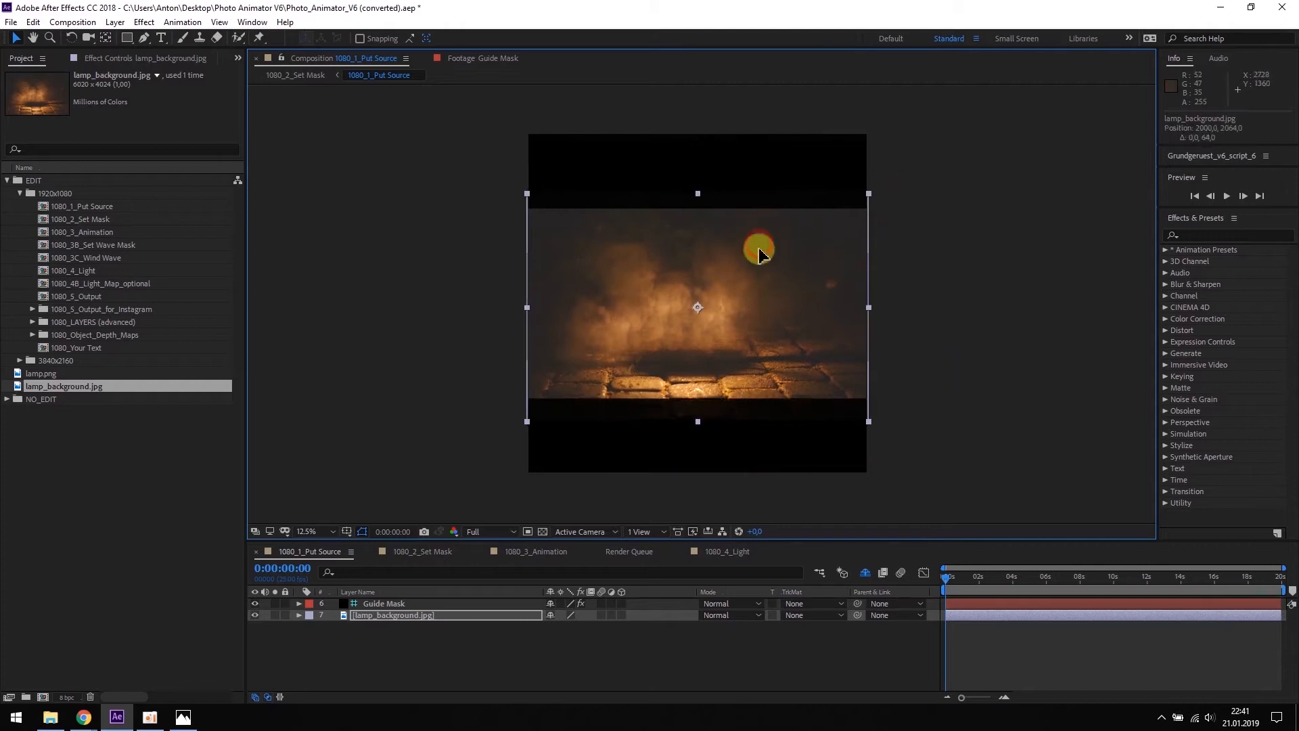
pyautogui.click(406, 433)
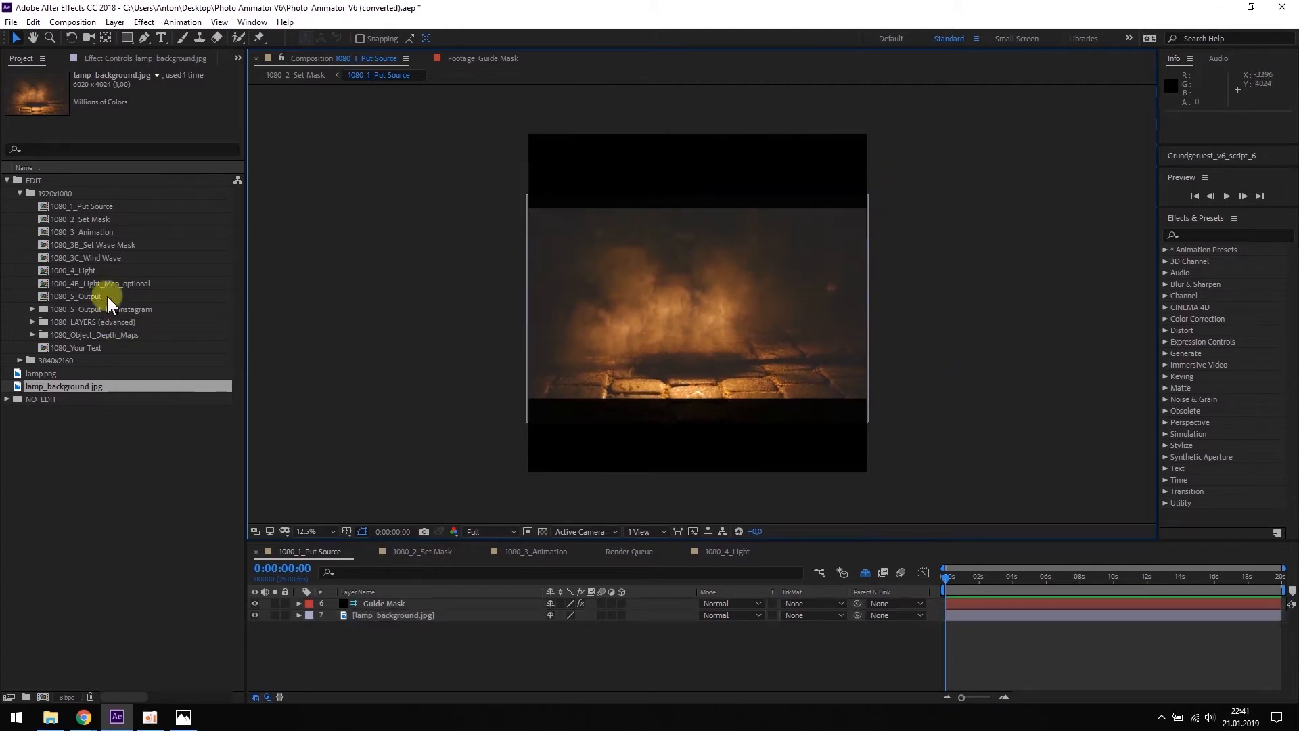
# - Draw a rectangular mask on the MASK layer in 1080_2_Set Mask, covering the smoky background's full width above the paving
pyautogui.doubleClick(75, 217)
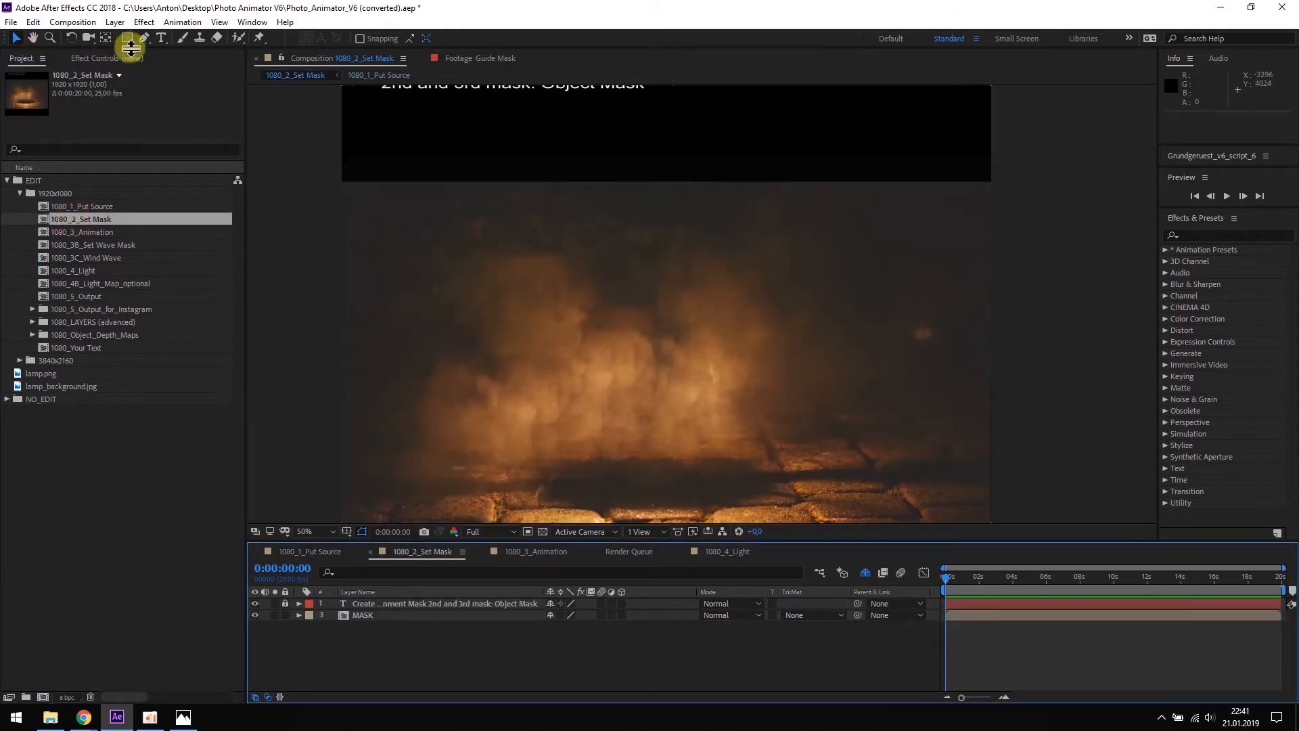
pyautogui.click(127, 39)
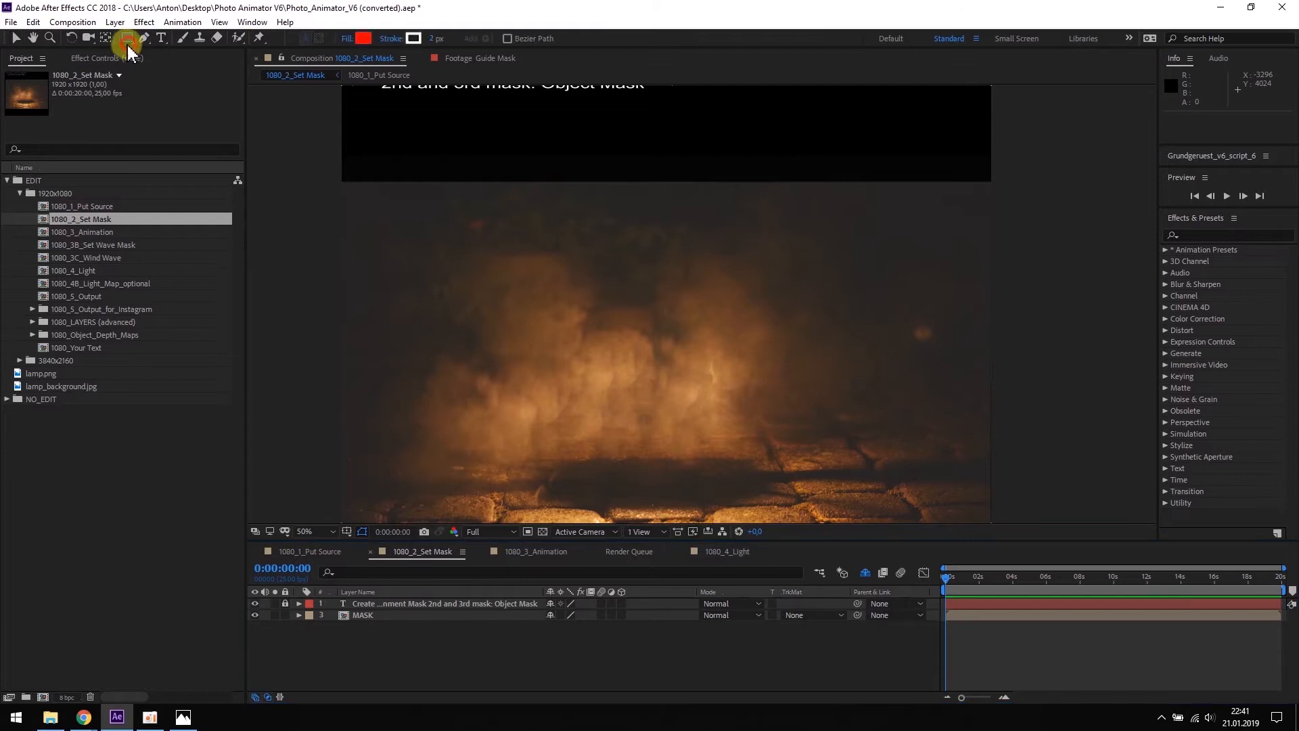
pyautogui.click(364, 616)
pyautogui.moveTo(323, 170); pyautogui.dragTo(1000, 347)
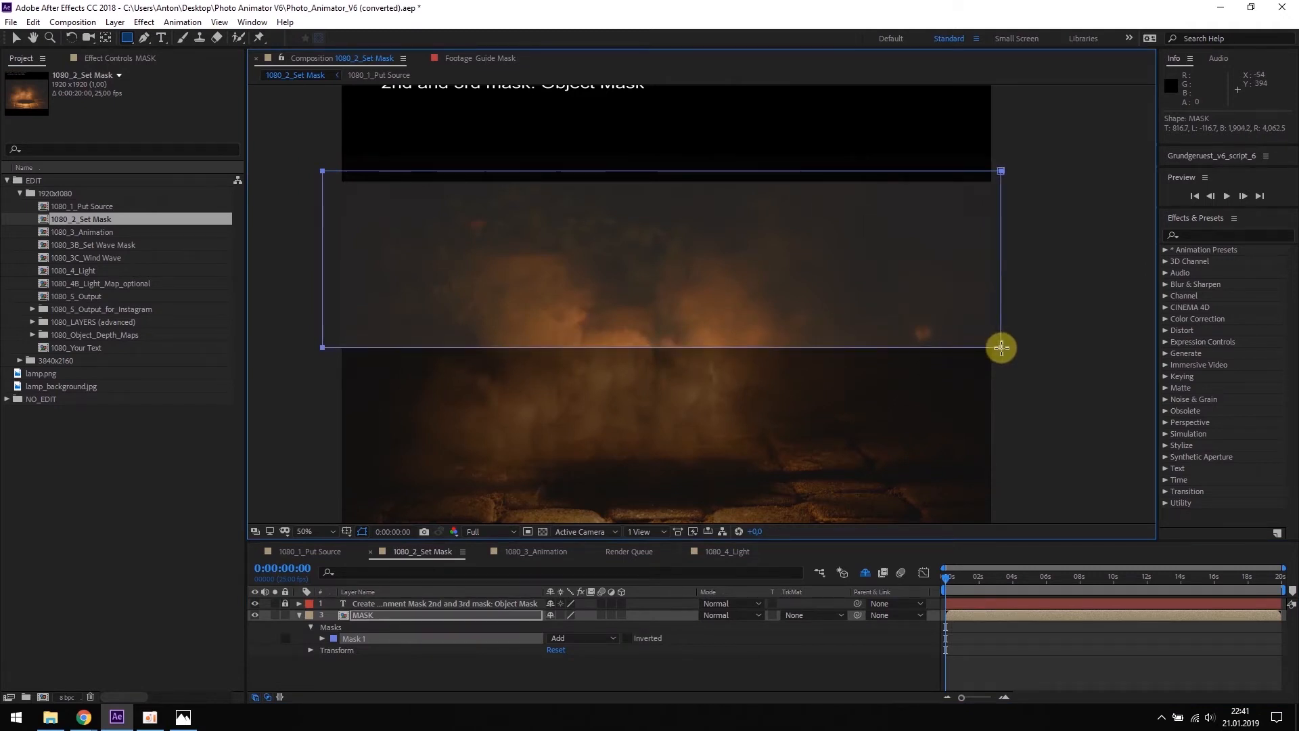
# - Increase Layer Size Mask1 in 1080_3_Animation's Controls, using Visual Help Mode temporarily to judge the depth layers
pyautogui.doubleClick(82, 232)
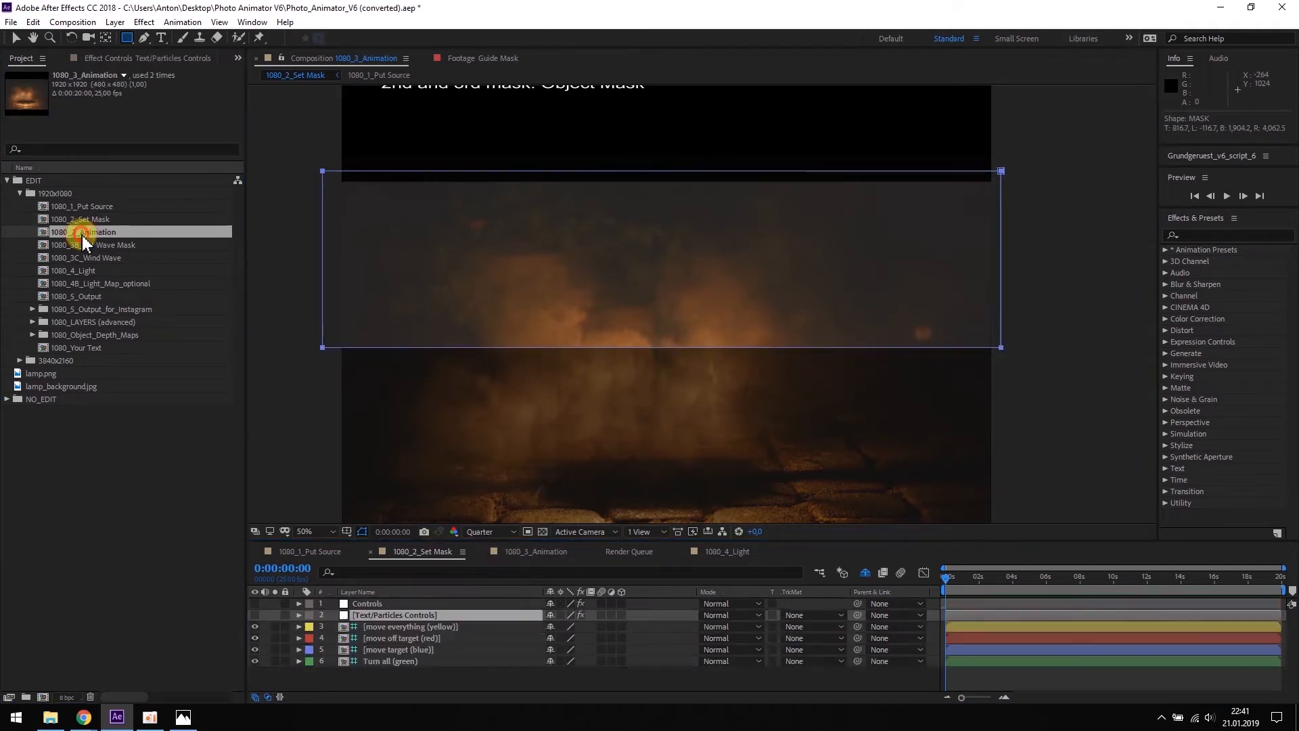
pyautogui.click(371, 602)
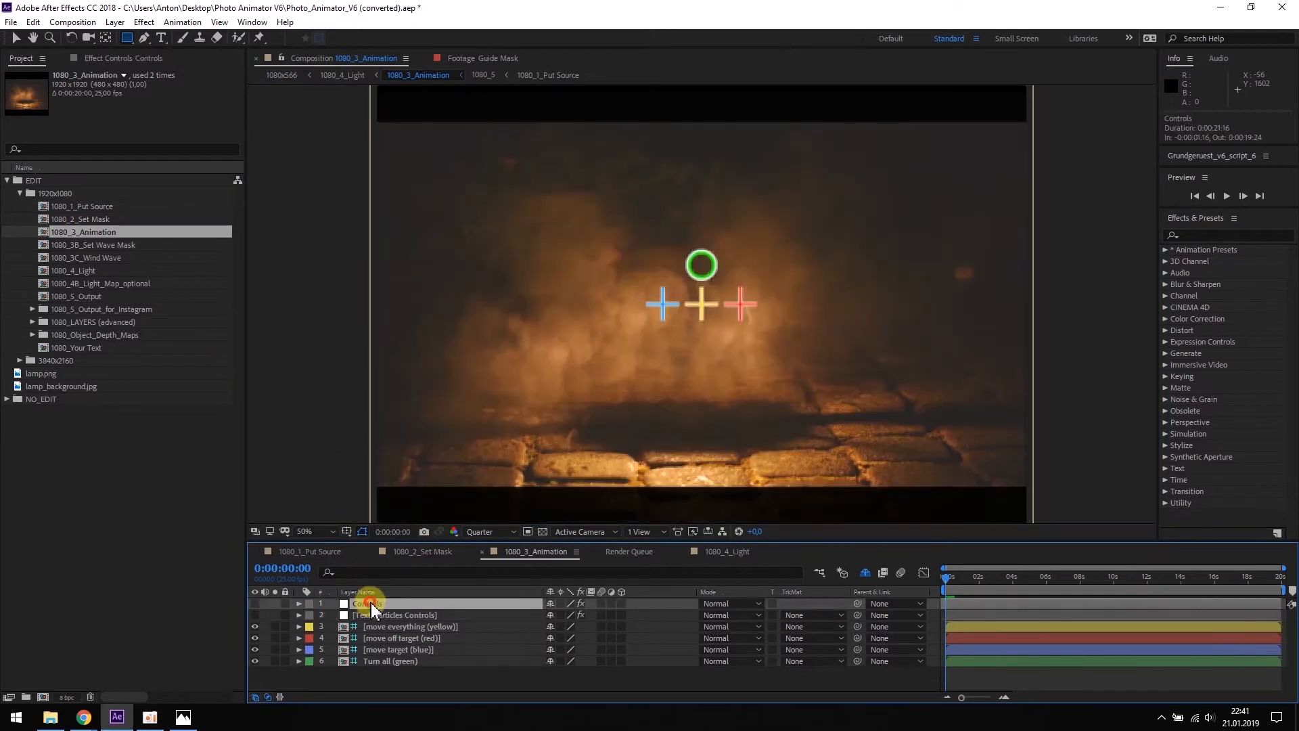
pyautogui.click(116, 58)
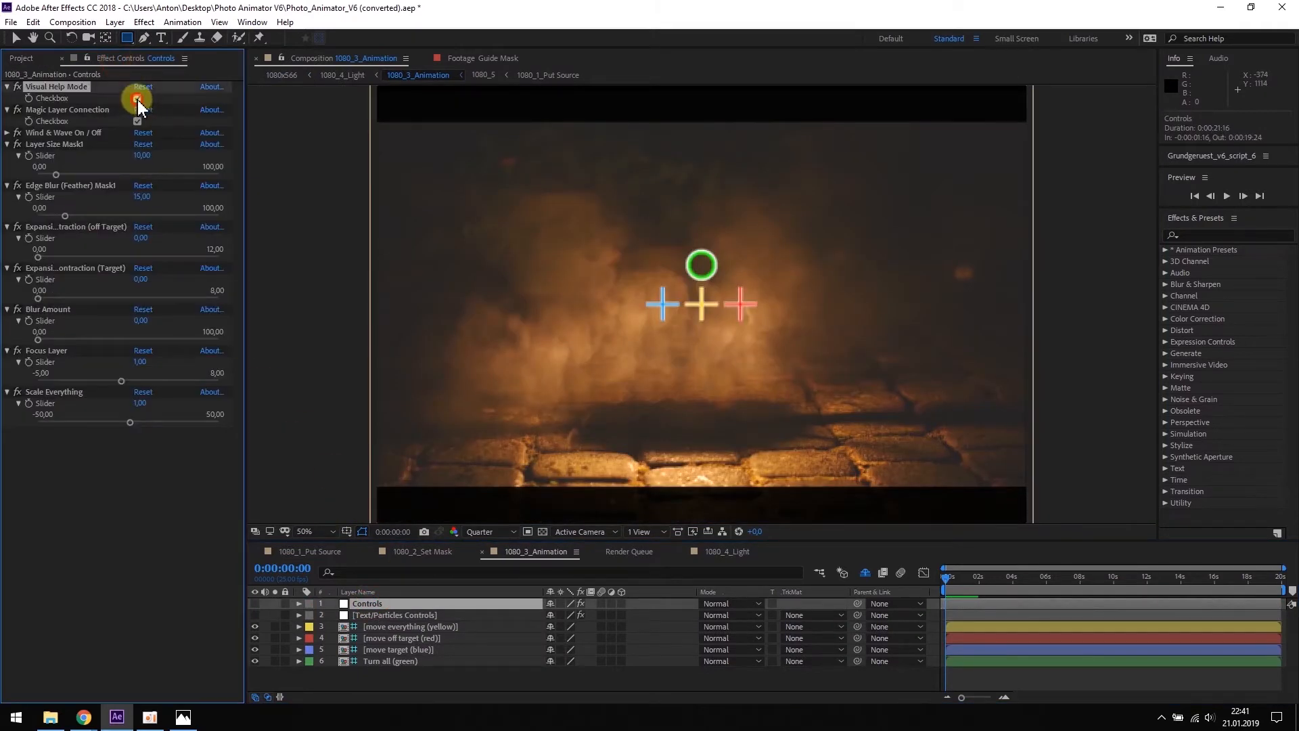
pyautogui.click(136, 99)
pyautogui.moveTo(58, 176); pyautogui.dragTo(82, 178)
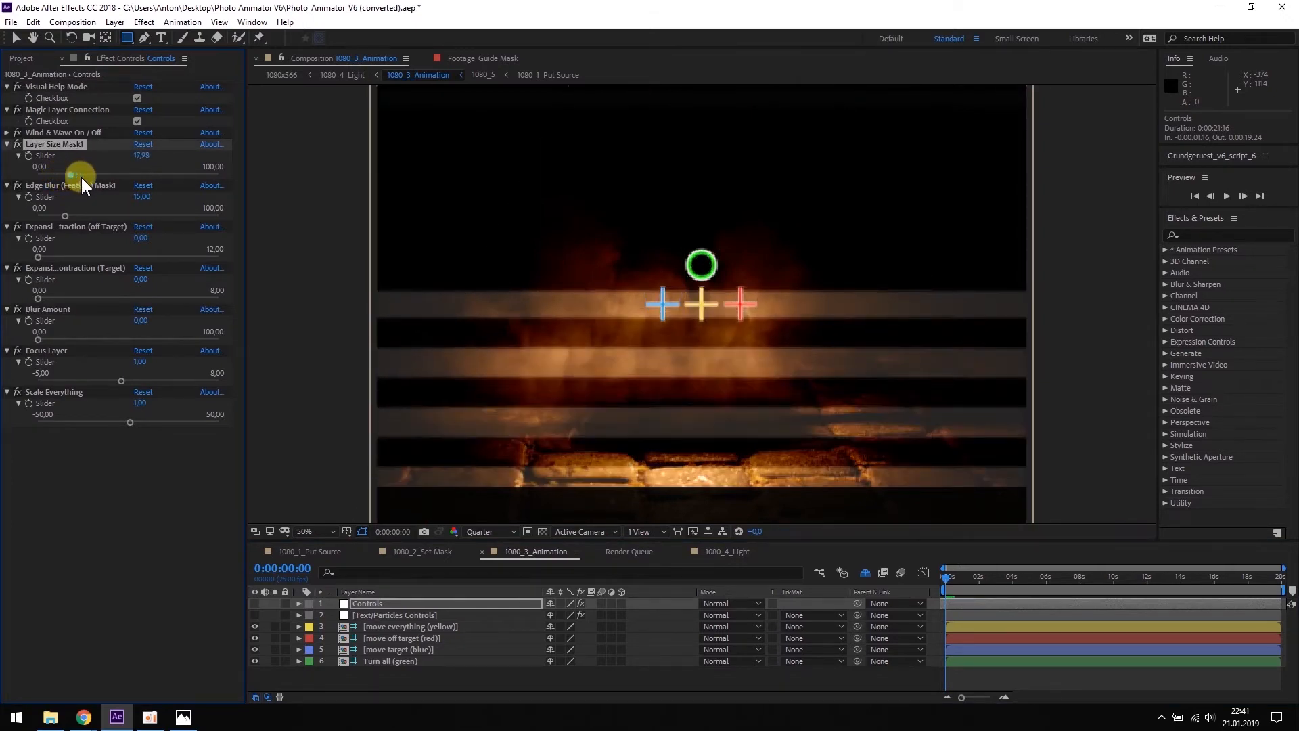
pyautogui.click(138, 99)
# - Add lamp.png above Wind and Wave 1080 in the layer composition 1080_3 from the 1080_LAYERS (advanced) folder
pyautogui.click(21, 57)
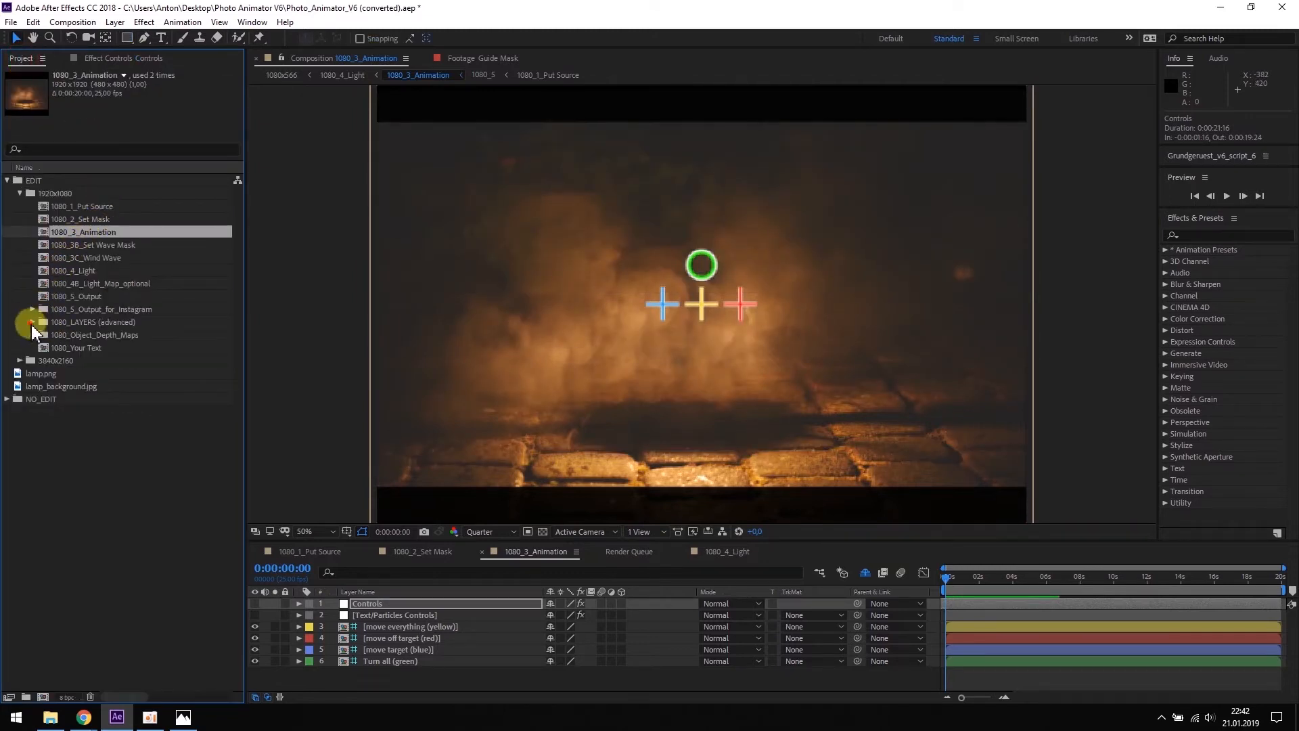
pyautogui.click(32, 323)
pyautogui.doubleClick(75, 362)
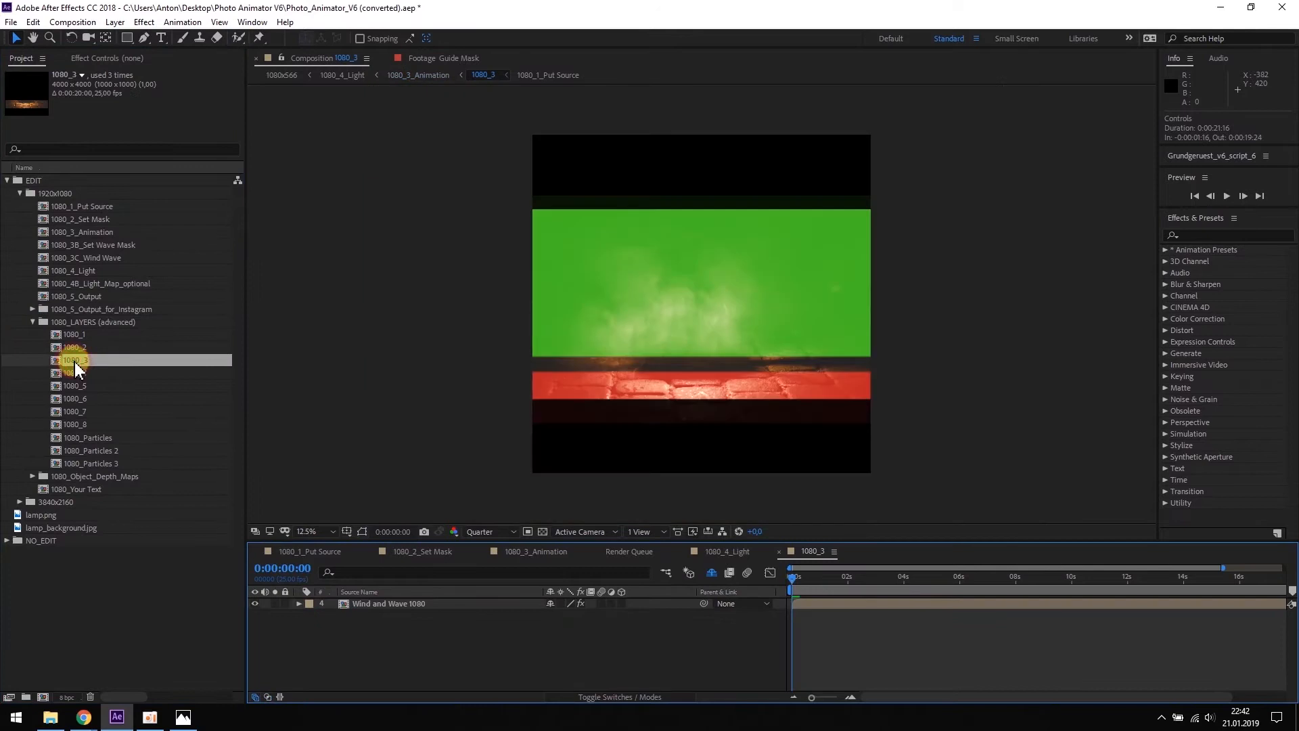
pyautogui.moveTo(42, 519); pyautogui.dragTo(377, 607)
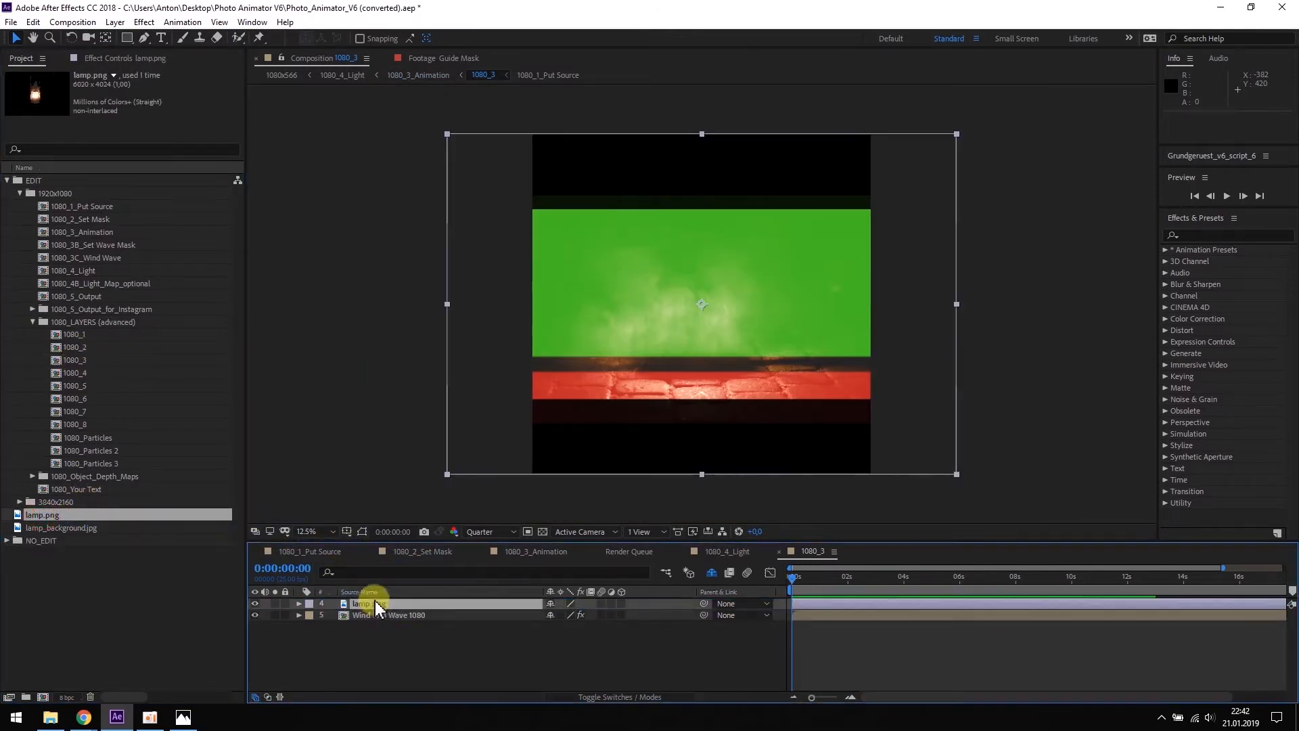
# - Scale lamp.png to 67% and move it down slightly so the lamp stands on the paving
pyautogui.press('s')
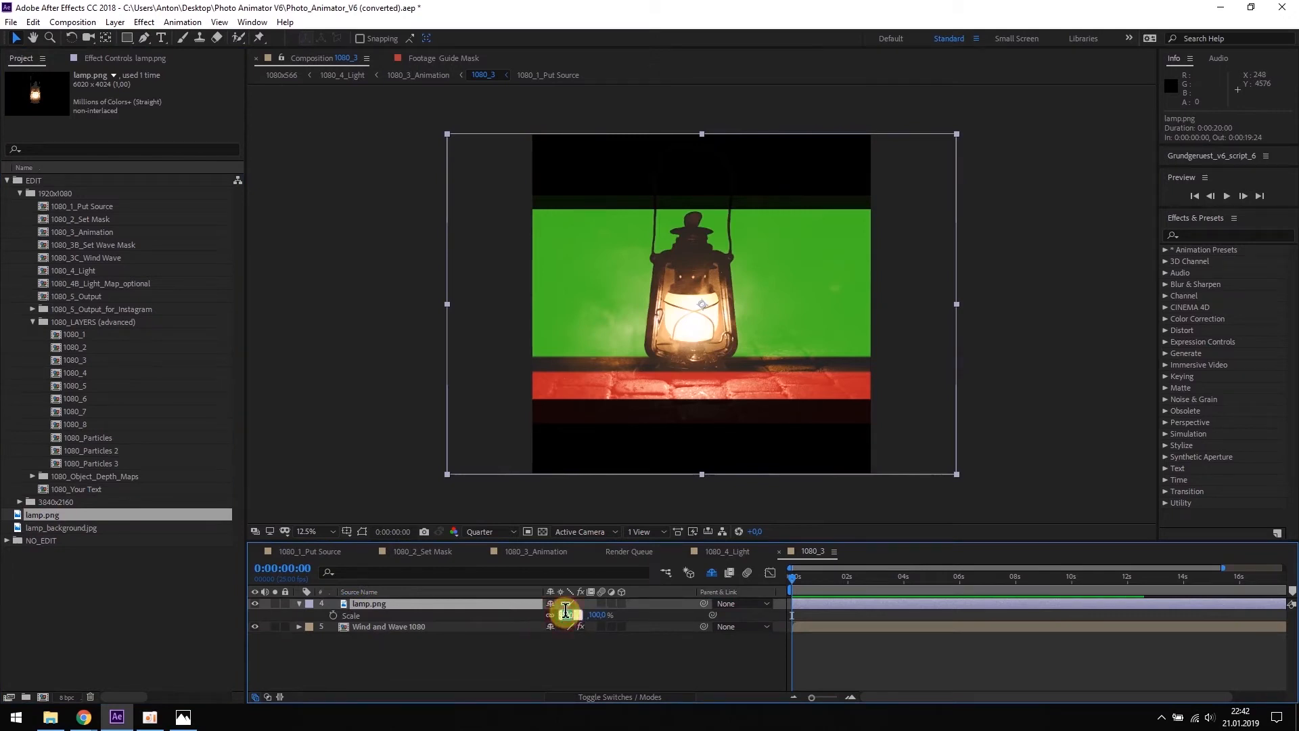
pyautogui.press('Return')
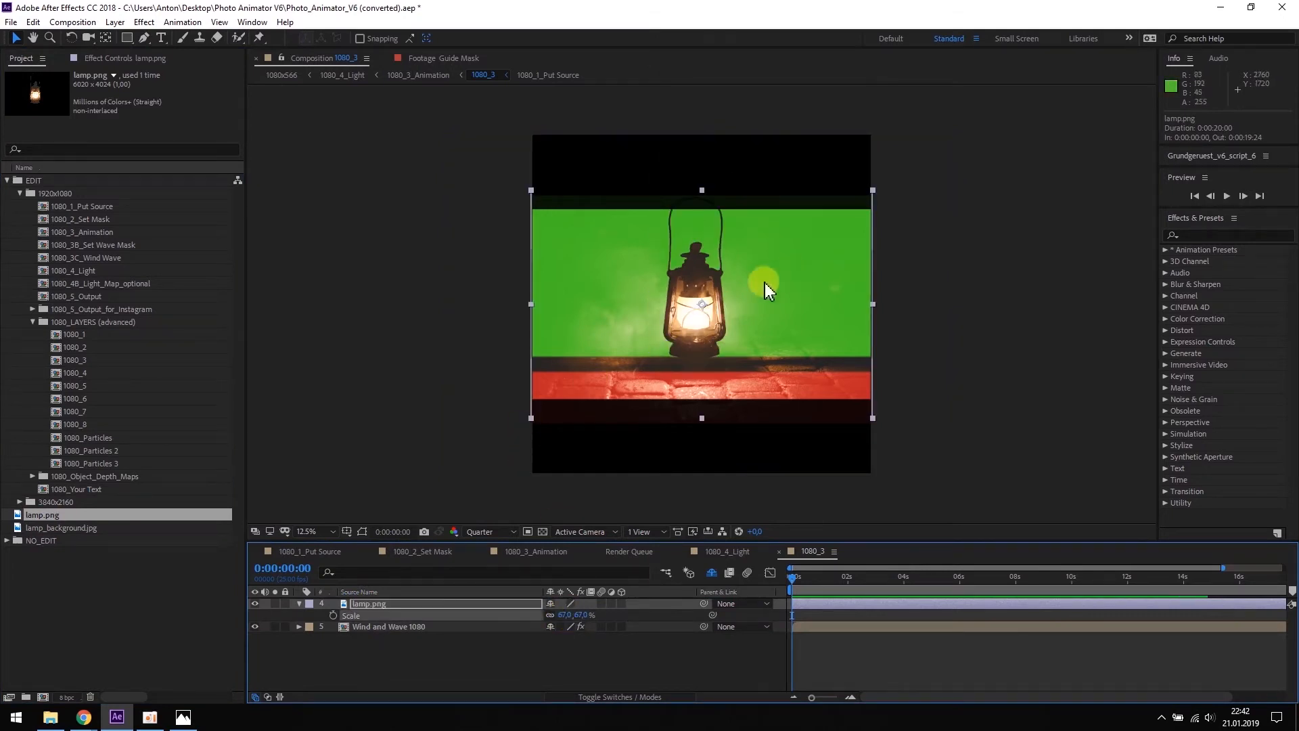
pyautogui.moveTo(752, 290); pyautogui.dragTo(753, 297)
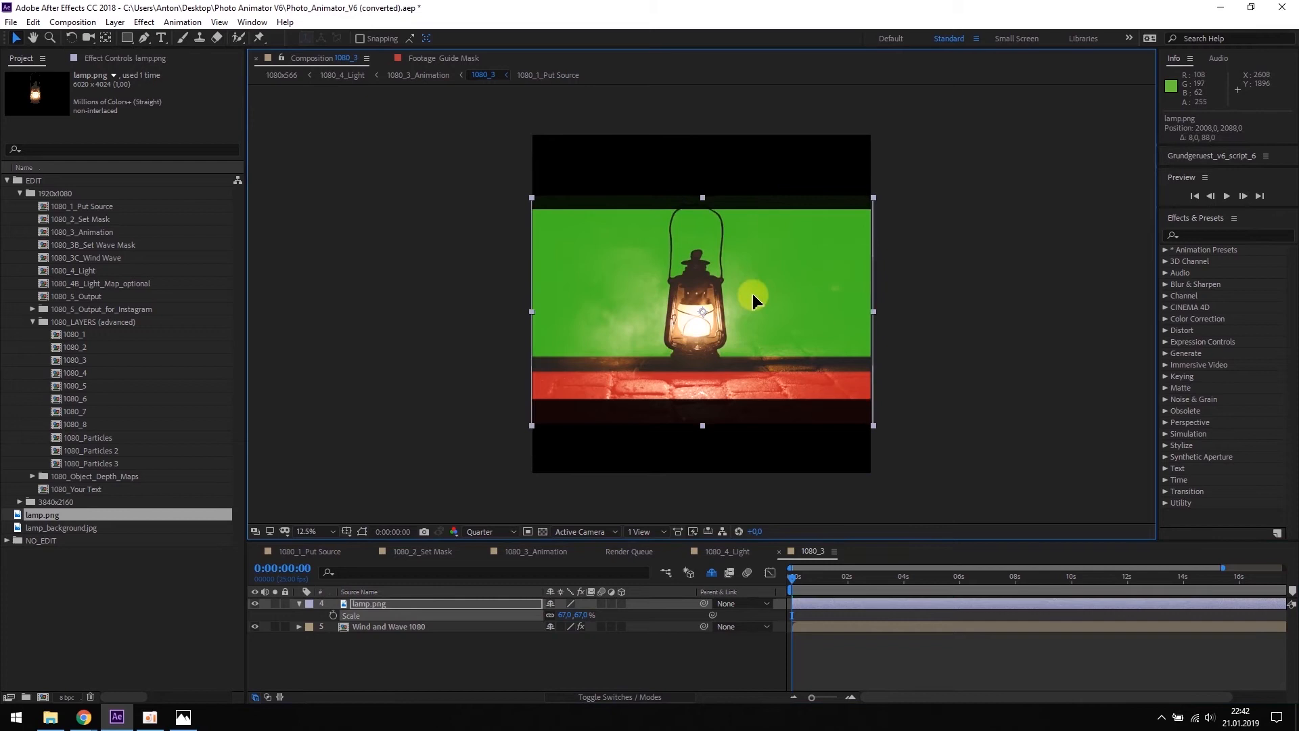
pyautogui.click(908, 291)
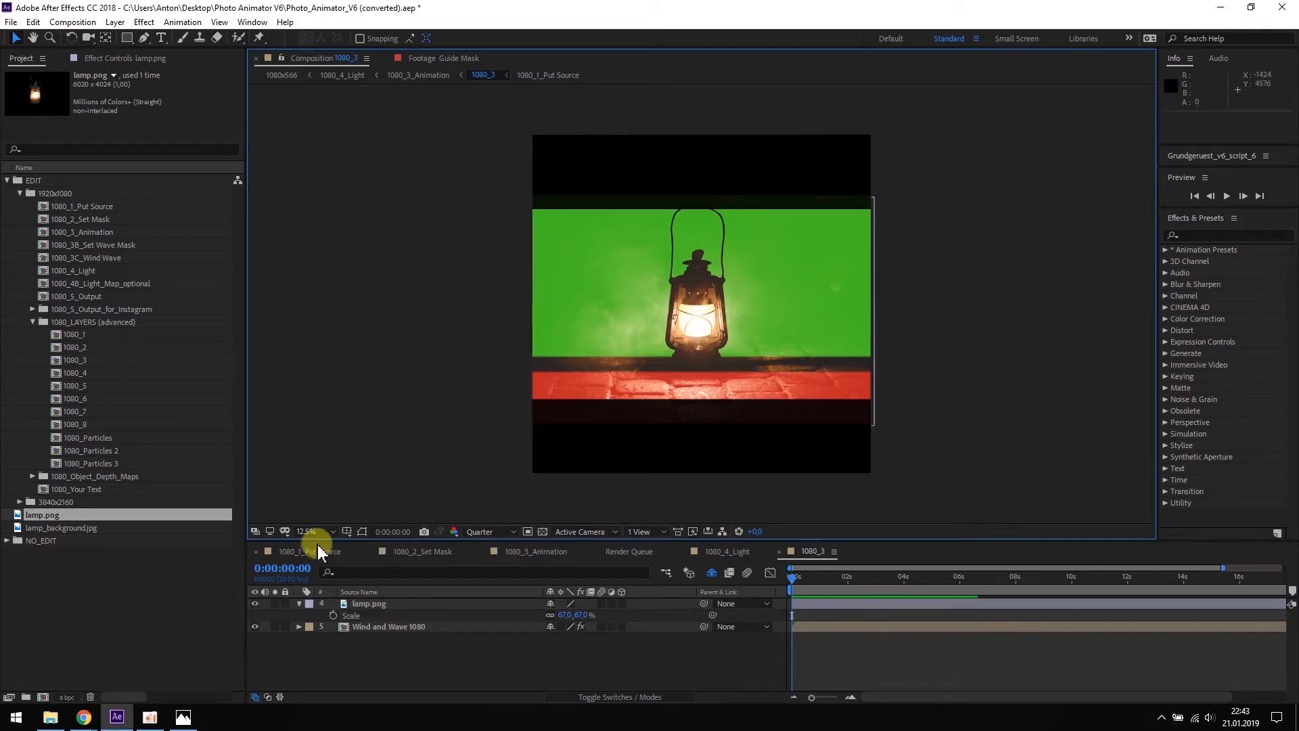
# - Test the lamp's depth movement in 1080_3_Animation by moving the red off-target control, and undo the move
pyautogui.click(536, 551)
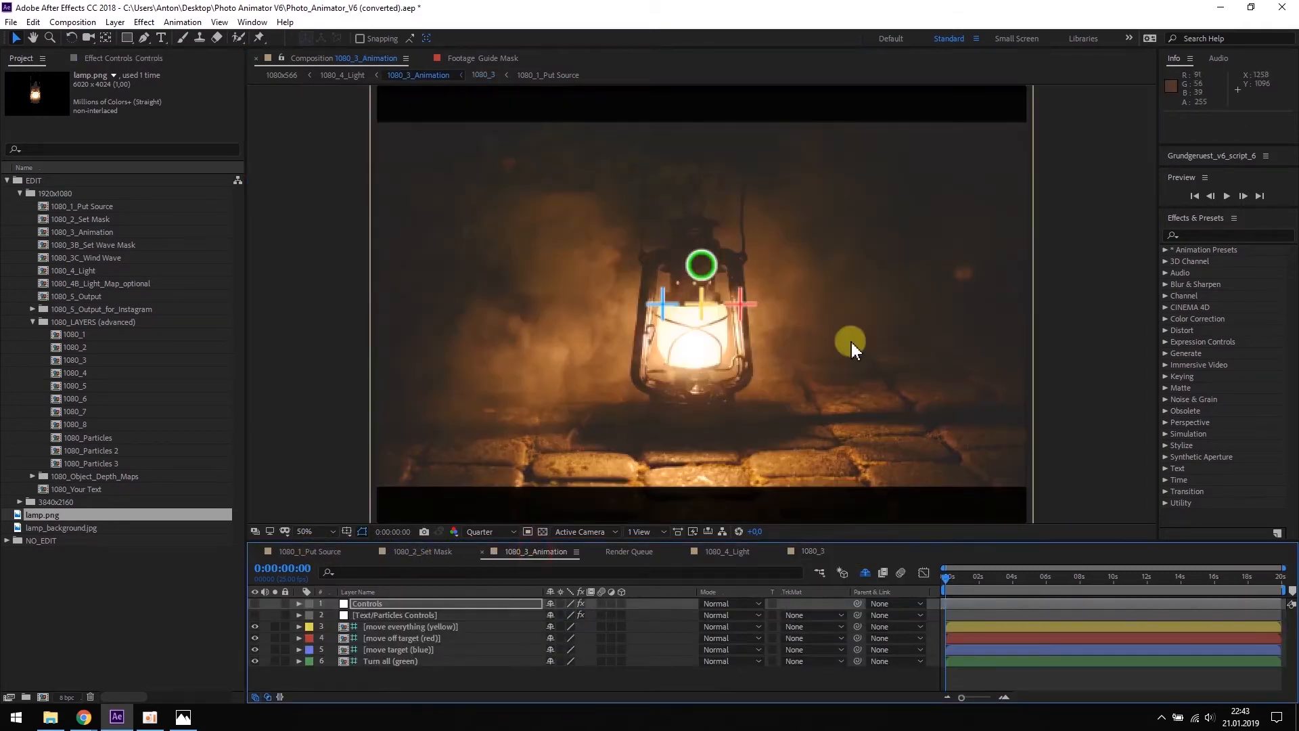
pyautogui.moveTo(745, 307); pyautogui.dragTo(726, 351)
pyautogui.hotkey('ctrl', 'z')
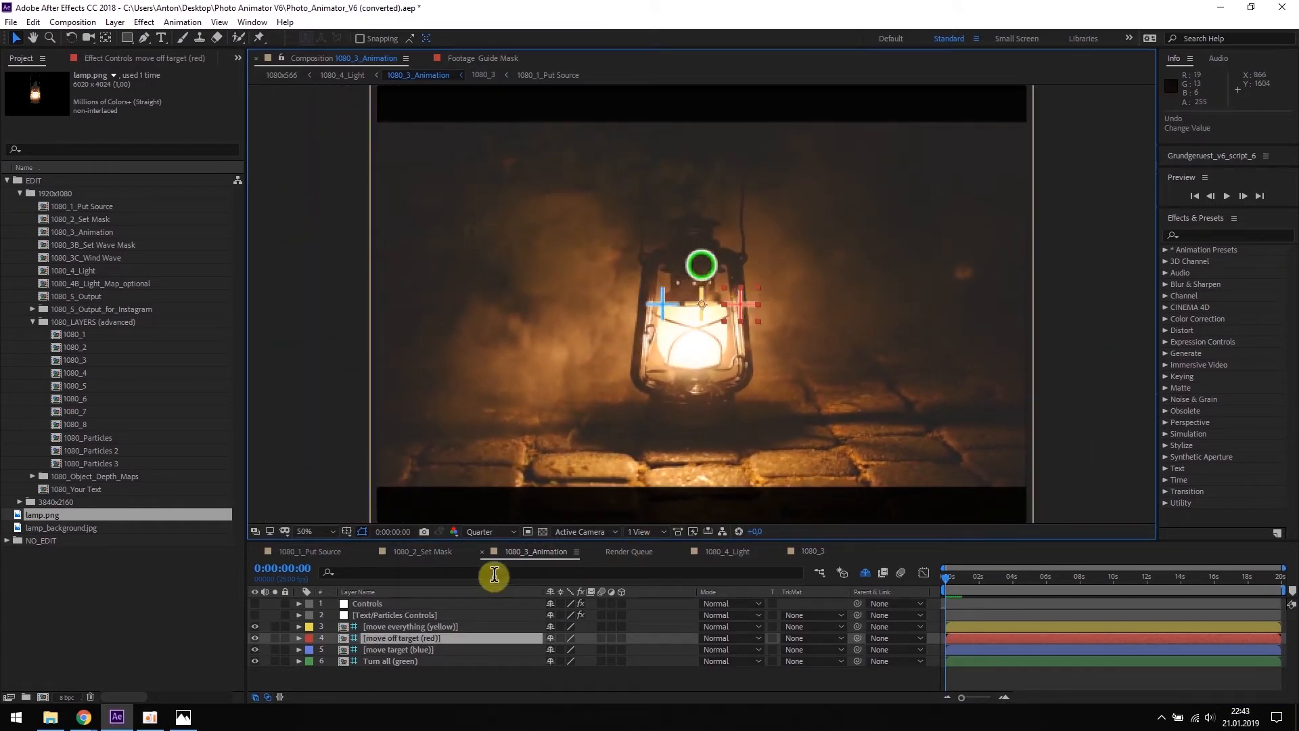
# - Go to 4:00 in 1080_3_Animation and end the work area there
pyautogui.click(391, 533)
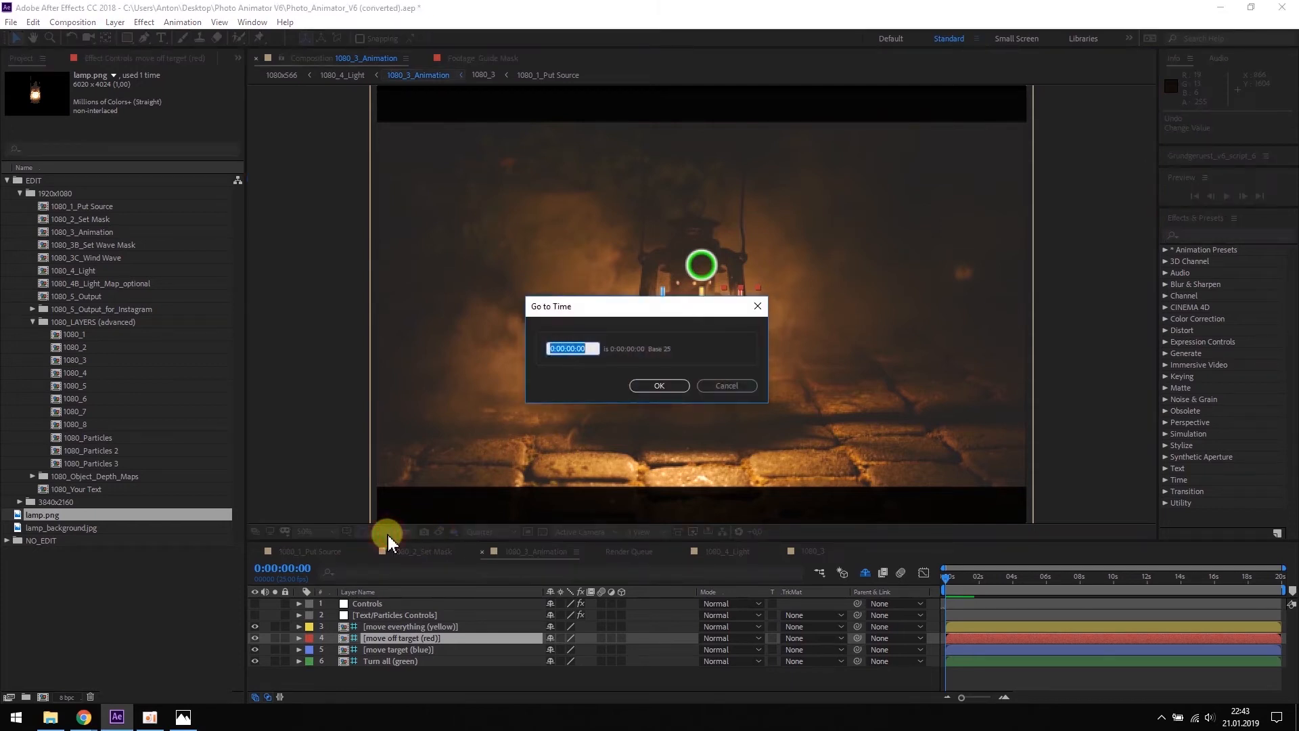
pyautogui.write('4:00')
pyautogui.press('Return')
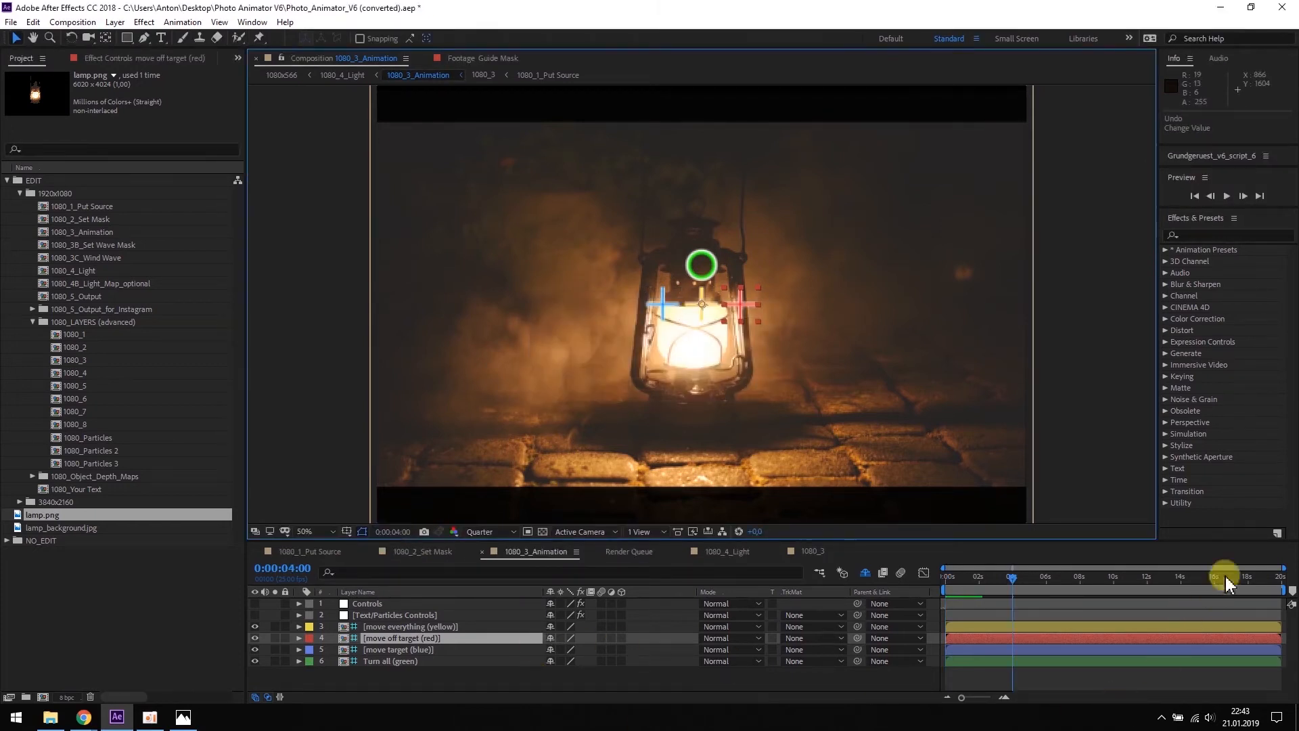
pyautogui.moveTo(1283, 589); pyautogui.dragTo(1015, 589)
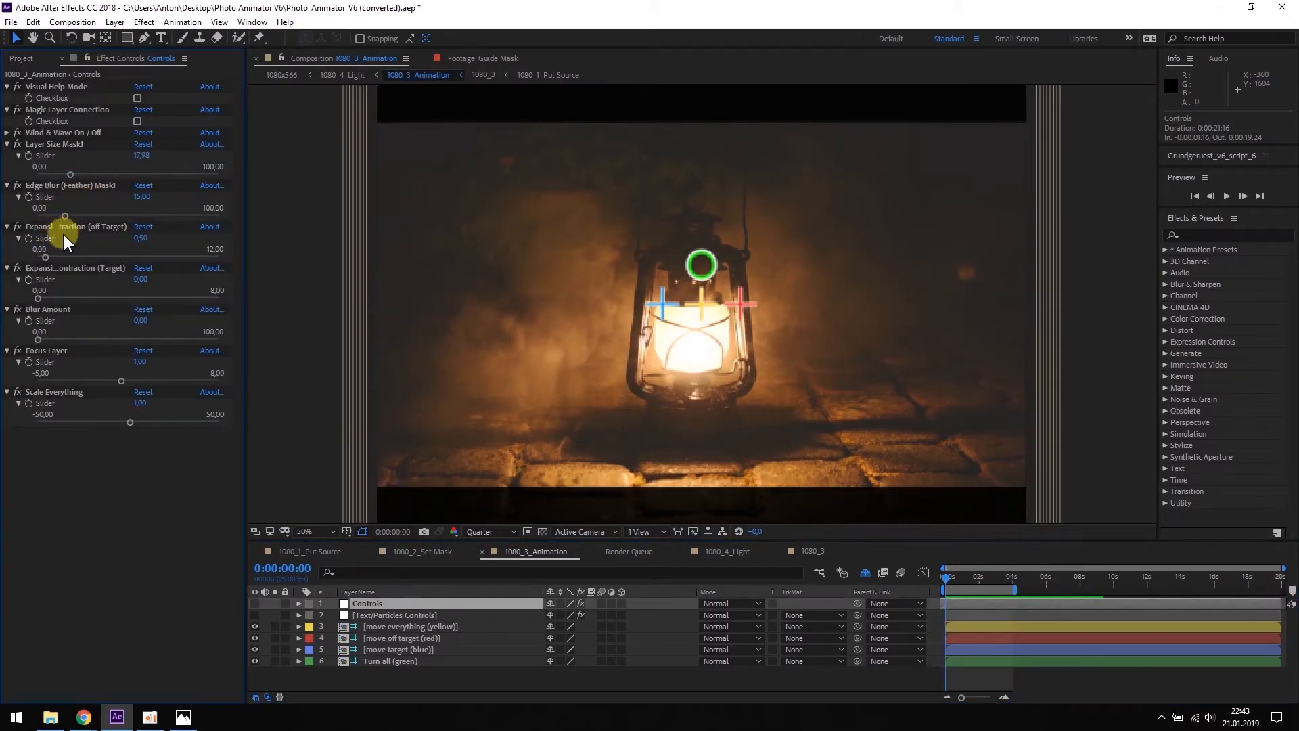
# - Keyframe Controls' Expansion/Contraction (off Target) at 0.50 at the start and at a higher value at four seconds
pyautogui.click(27, 240)
pyautogui.moveTo(952, 583); pyautogui.dragTo(977, 580)
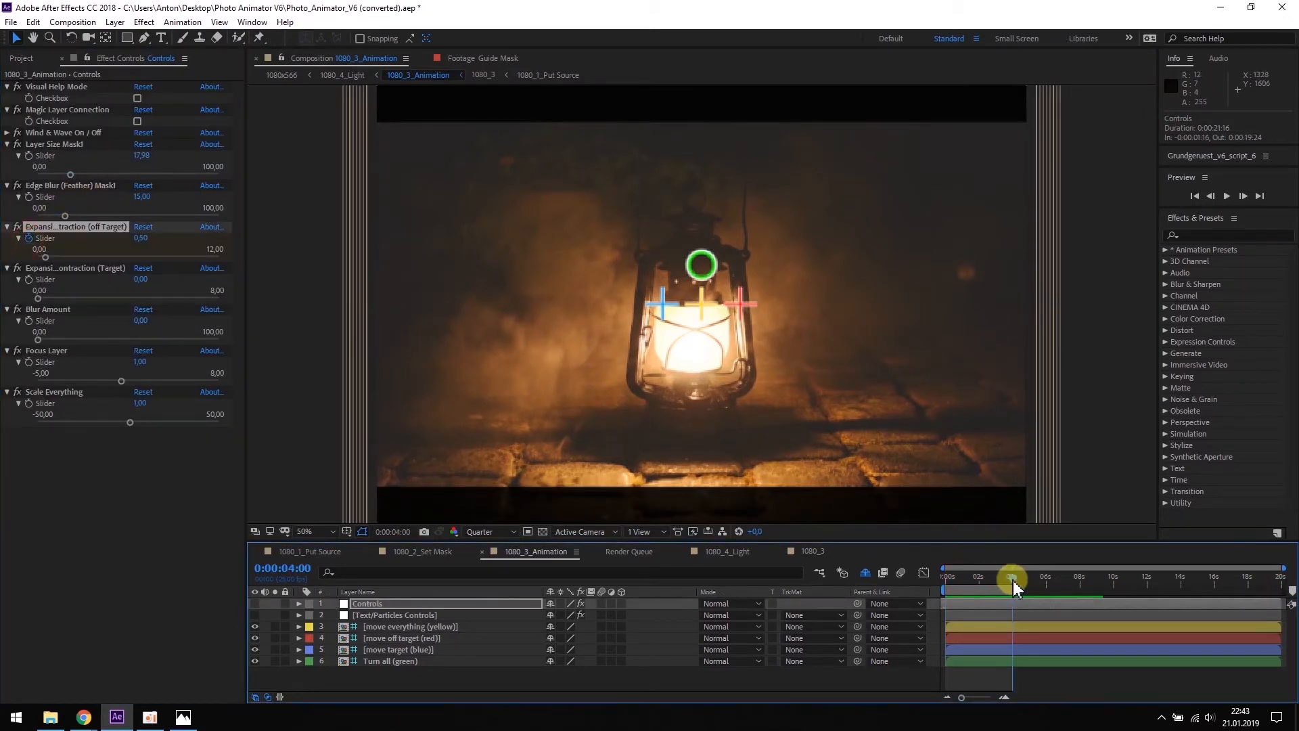
pyautogui.moveTo(142, 242); pyautogui.dragTo(155, 244)
pyautogui.moveTo(1013, 582); pyautogui.dragTo(934, 575)
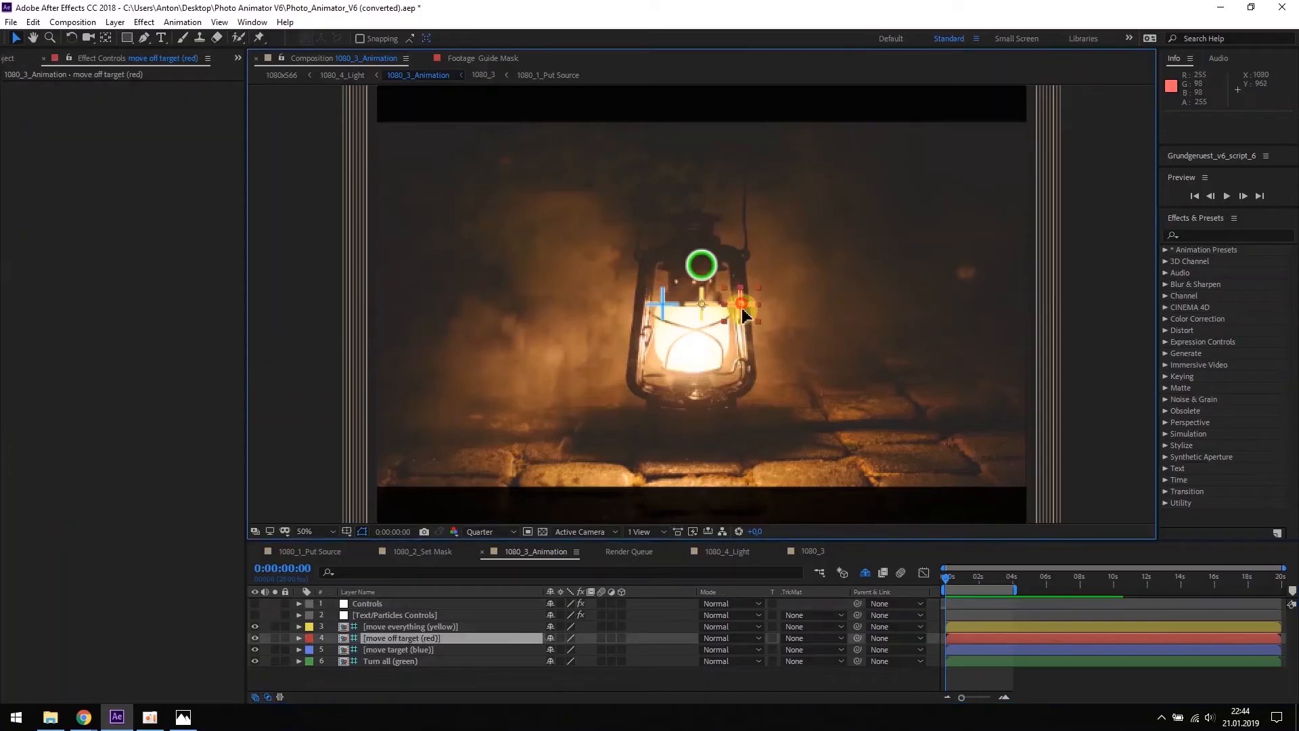
# - Move the red control to 980, 1058 and the blue control to 920, 874, and keyframe both positions at the start
pyautogui.moveTo(754, 336); pyautogui.dragTo(747, 337)
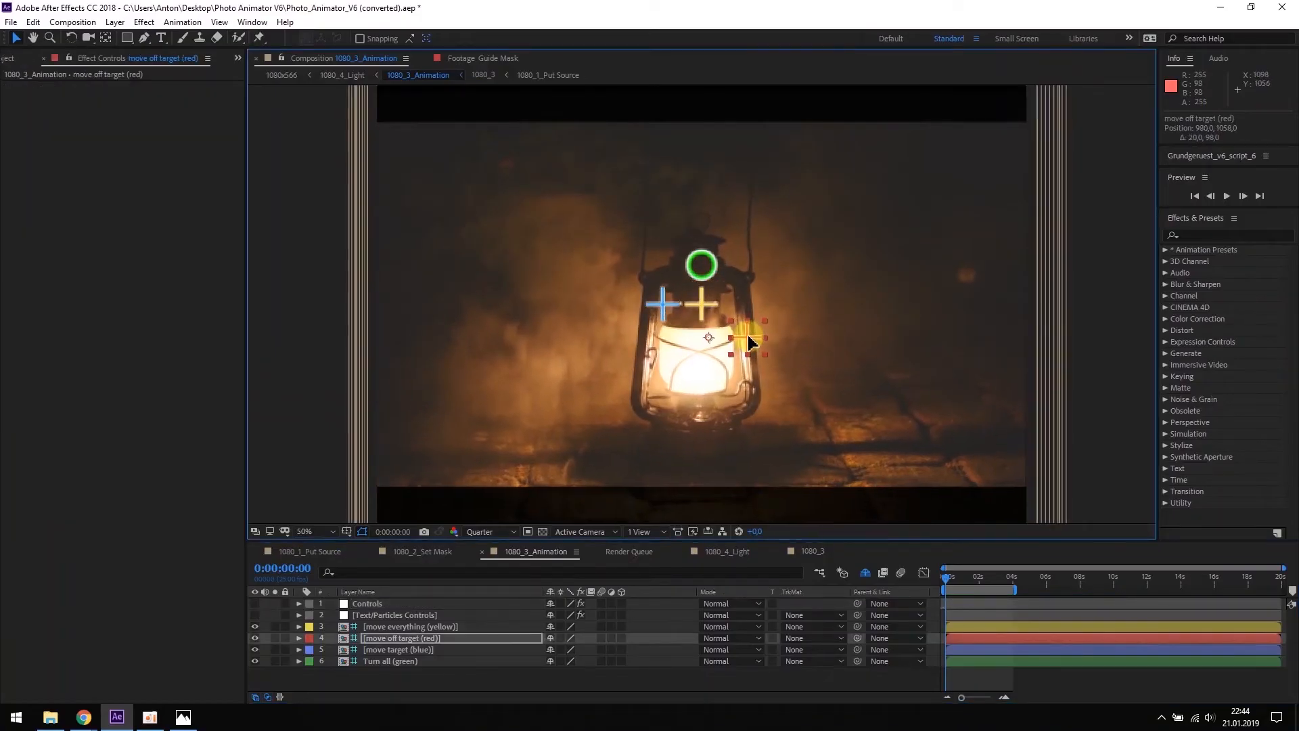
pyautogui.moveTo(655, 295); pyautogui.dragTo(642, 276)
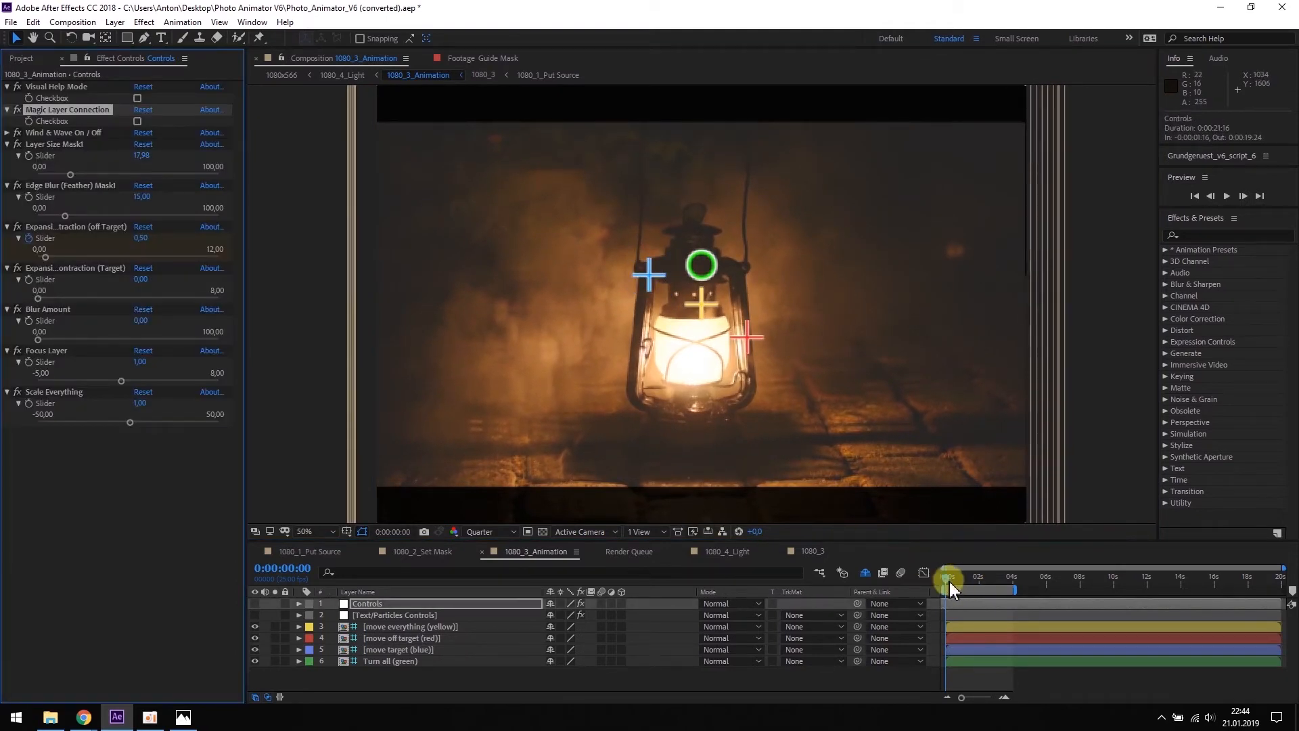
pyautogui.click(388, 640)
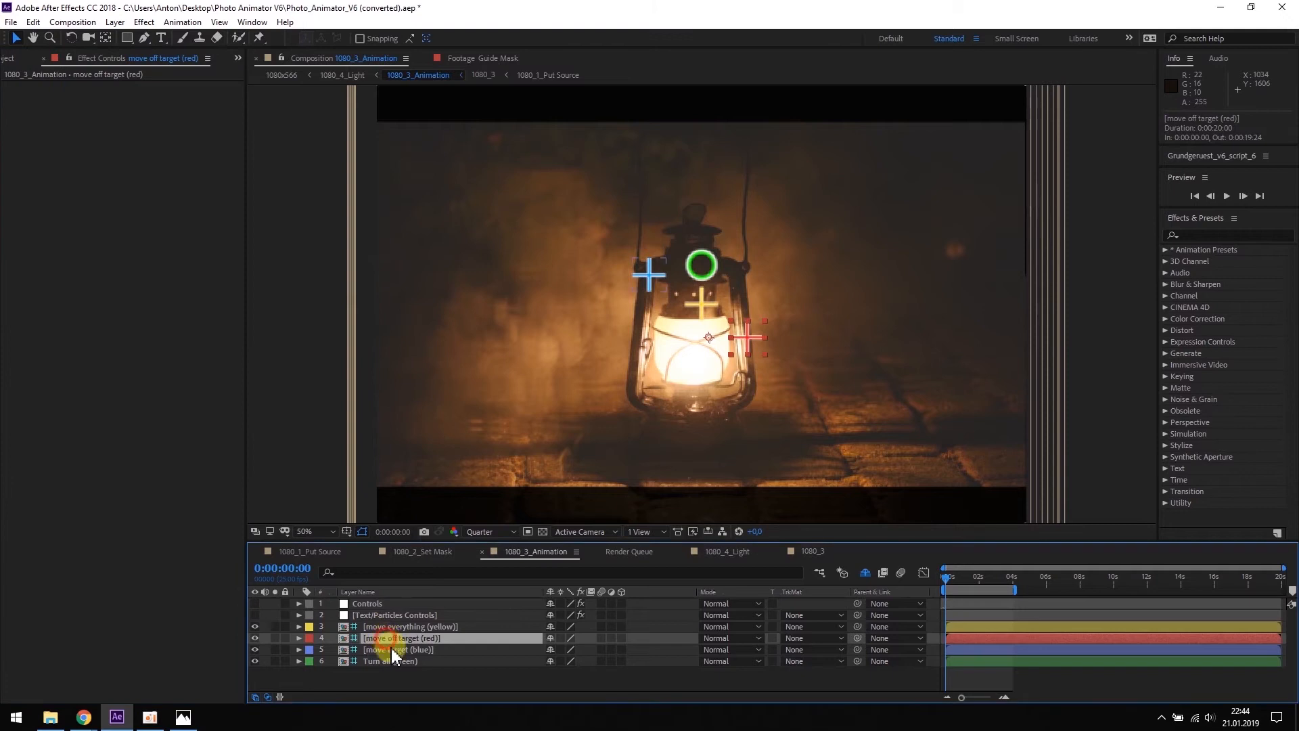
pyautogui.keyDown('shift'); pyautogui.click(394, 649); pyautogui.keyUp('shift')
pyautogui.press('p')
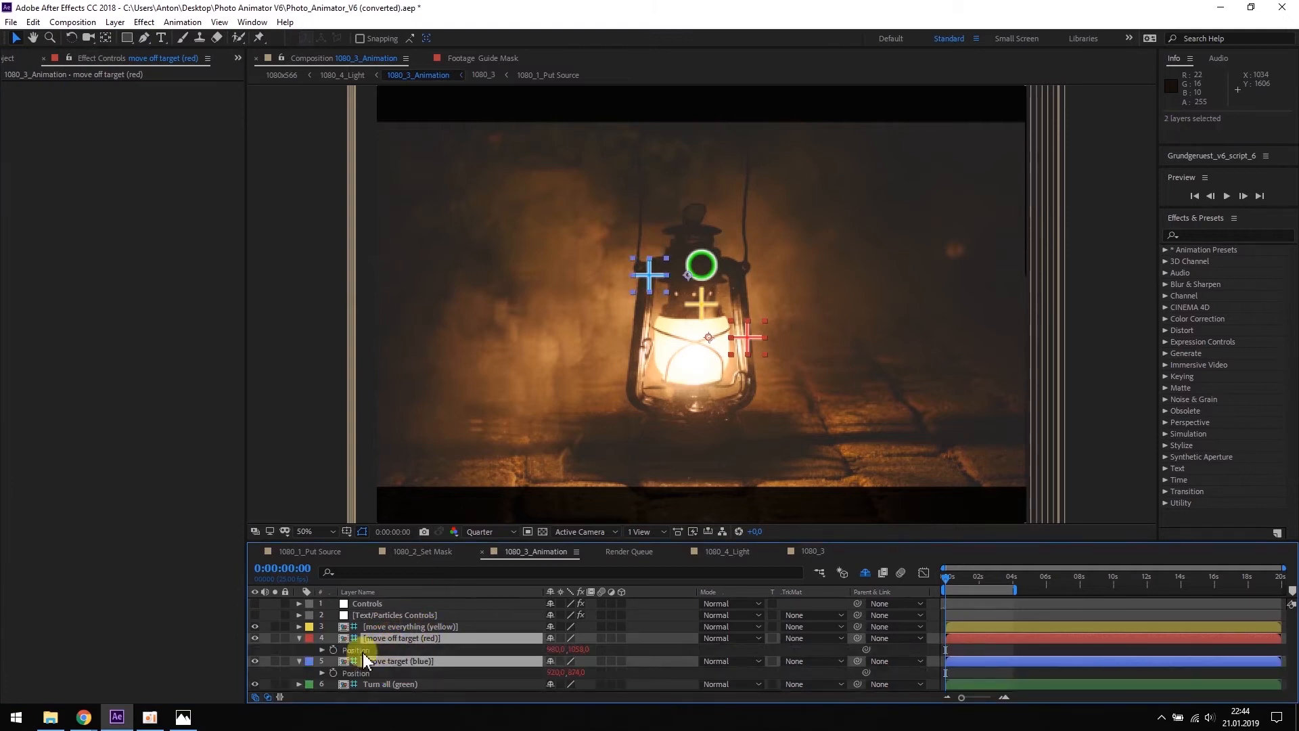
pyautogui.click(333, 650)
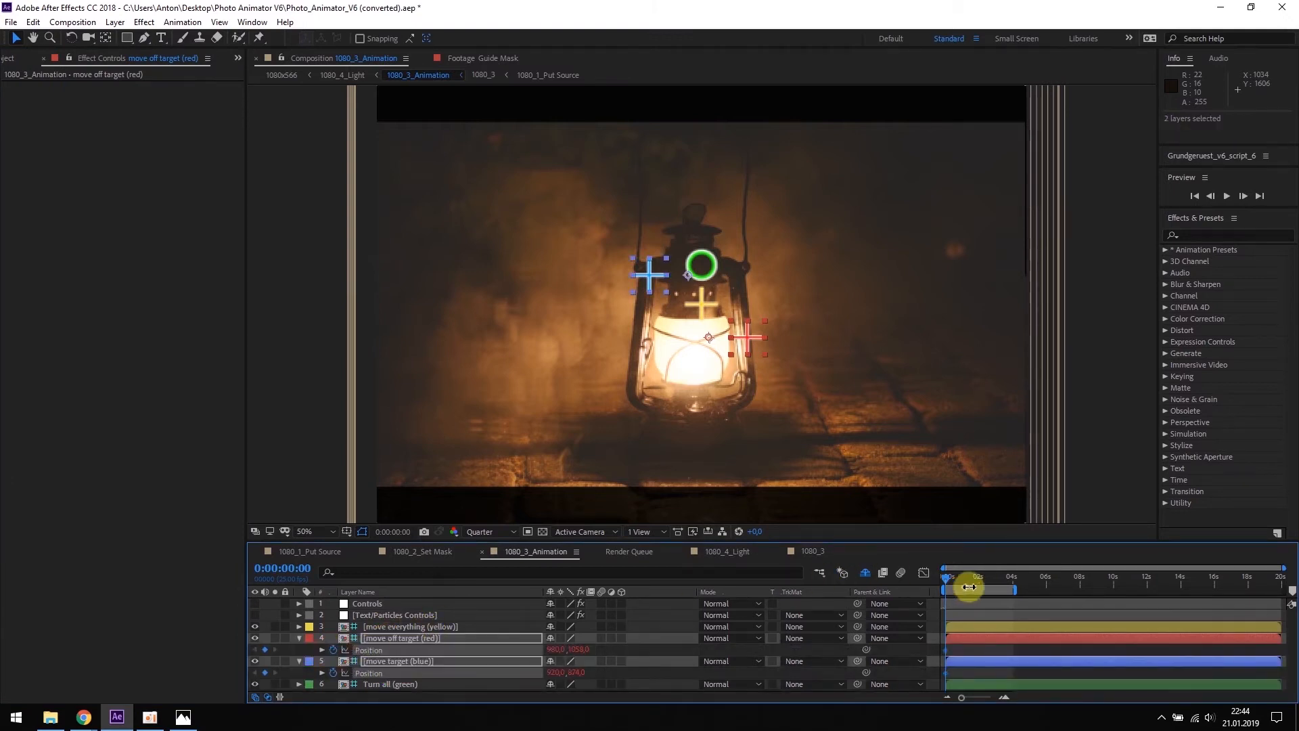
# - At four seconds, move the red control up to about 1088, 798 and the blue control down for the end positions
pyautogui.moveTo(969, 583); pyautogui.dragTo(1013, 584)
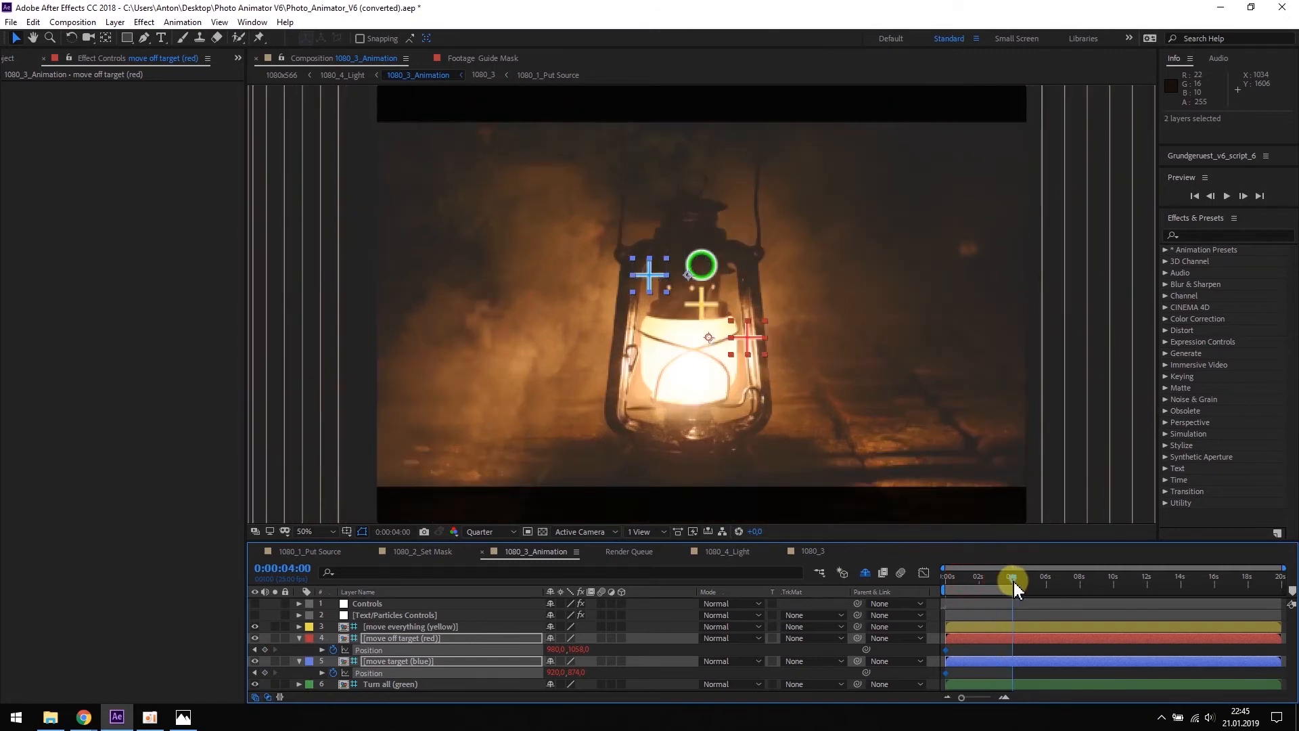
pyautogui.moveTo(748, 337); pyautogui.dragTo(748, 267)
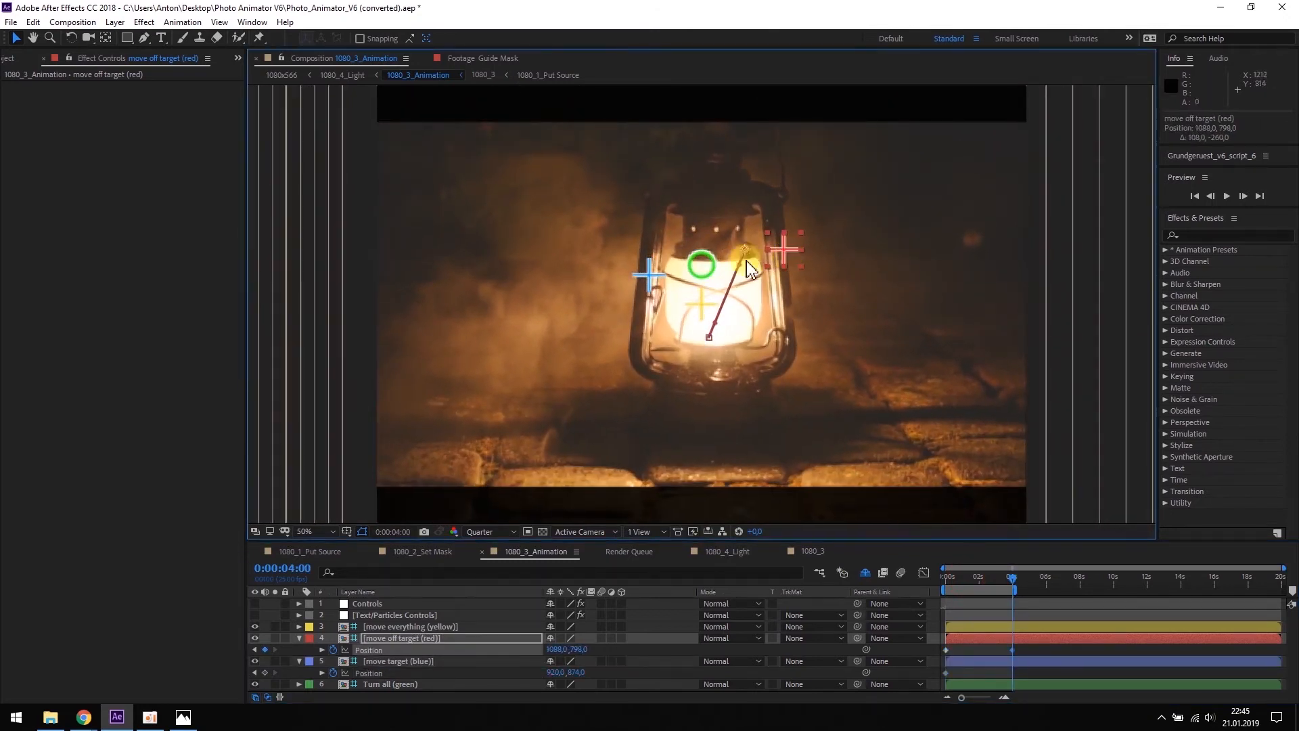
pyautogui.moveTo(649, 282); pyautogui.dragTo(646, 338)
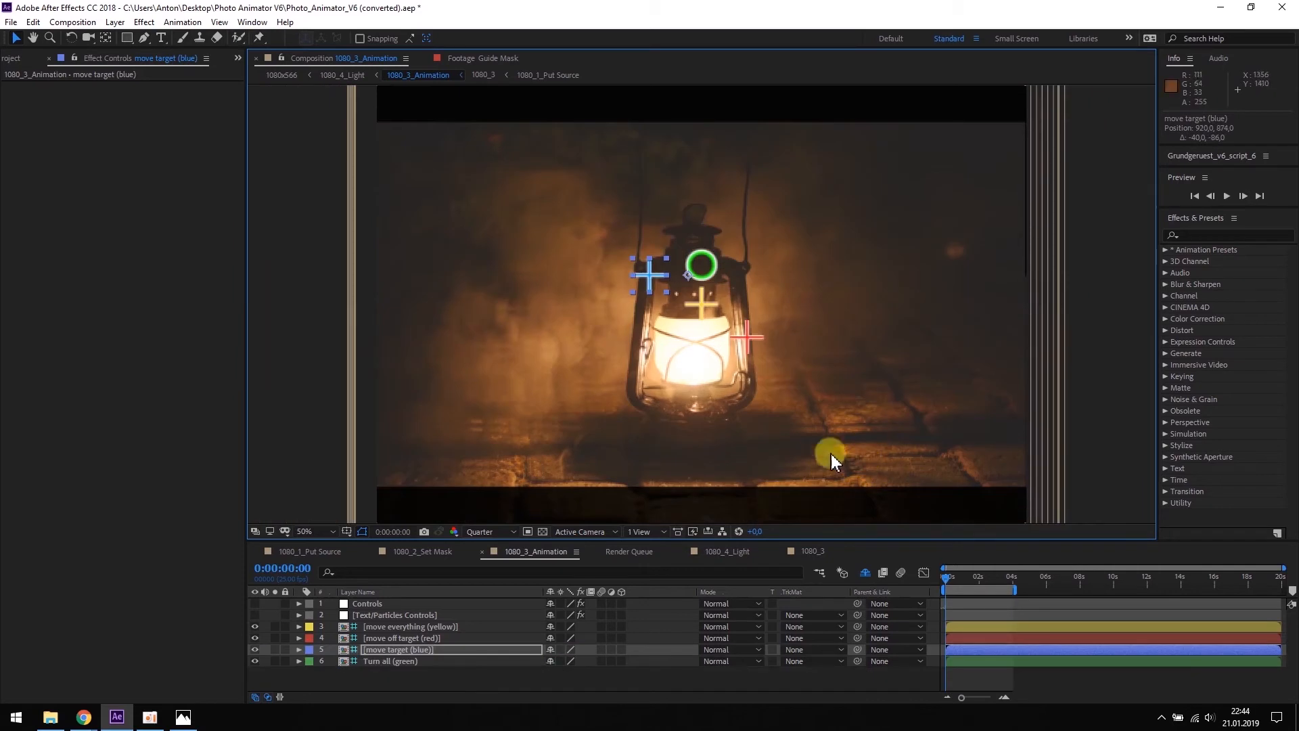
# - Switch Magic Layer Connection on and back off in Controls to compare the transitions between depth layers
pyautogui.click(369, 604)
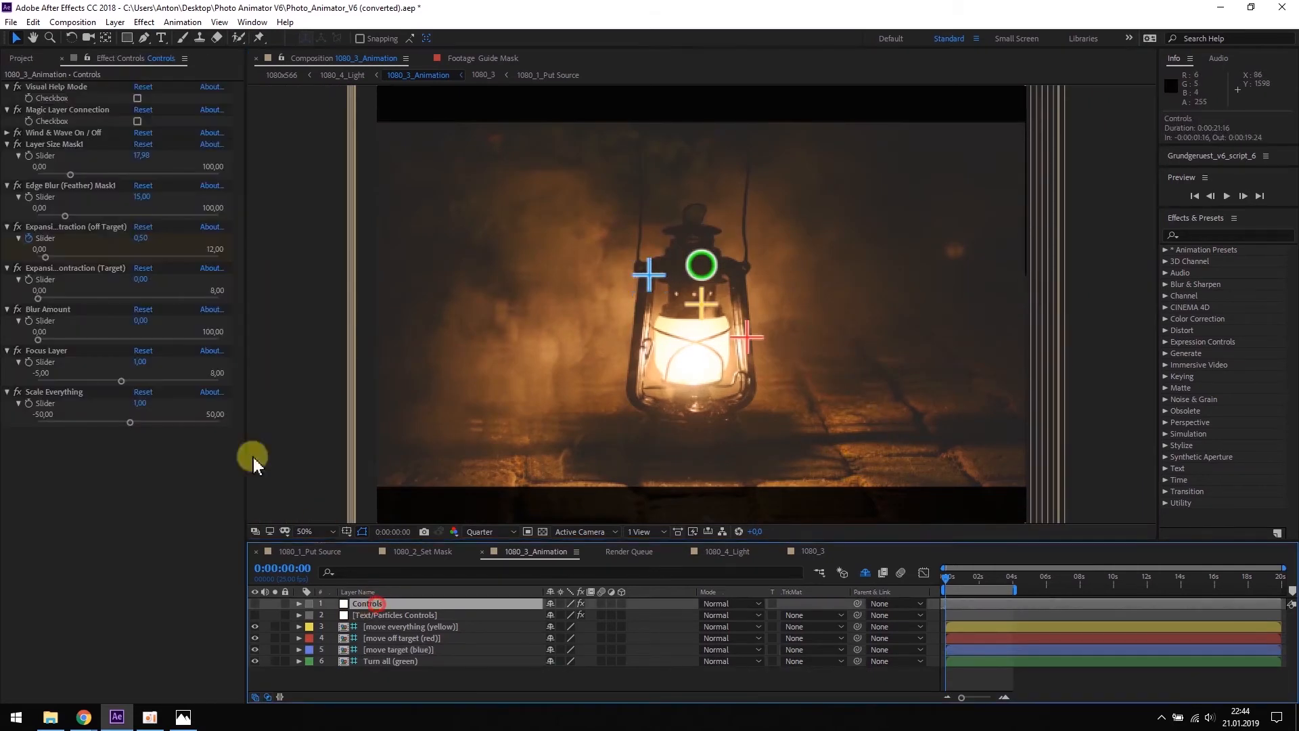
pyautogui.click(137, 122)
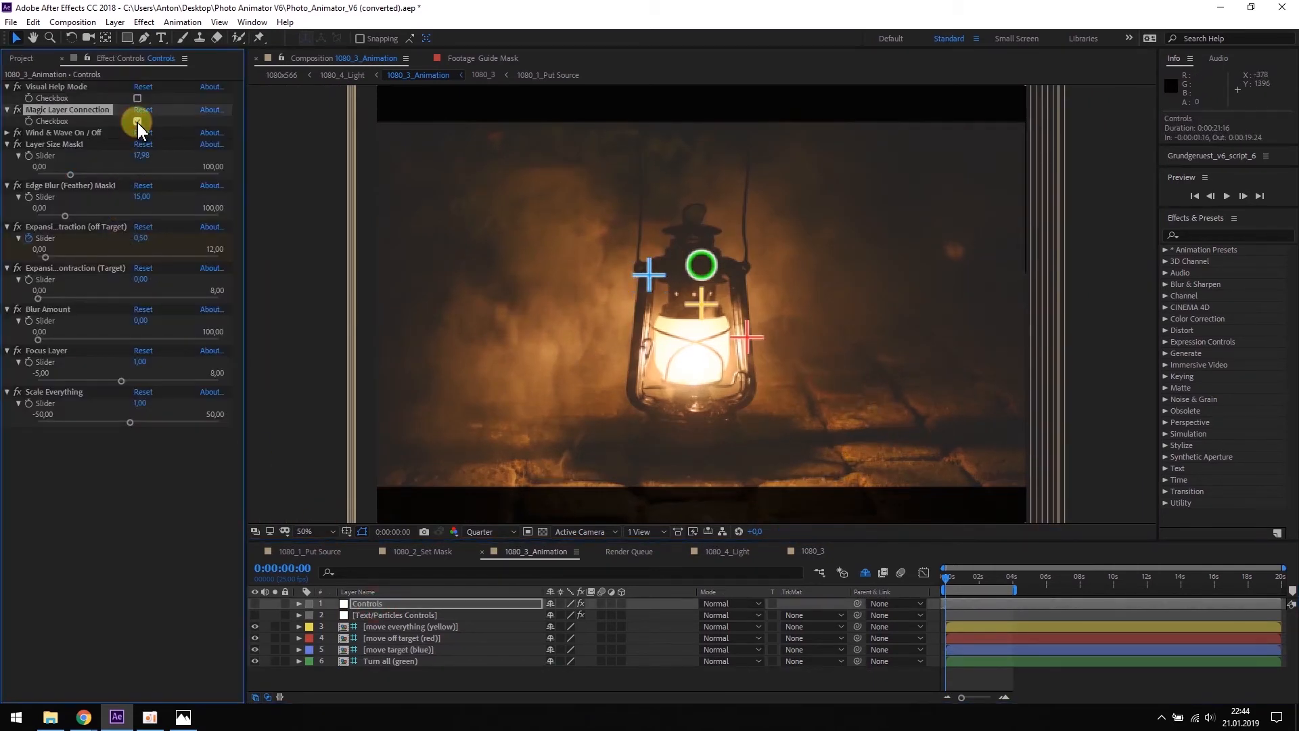
pyautogui.click(138, 123)
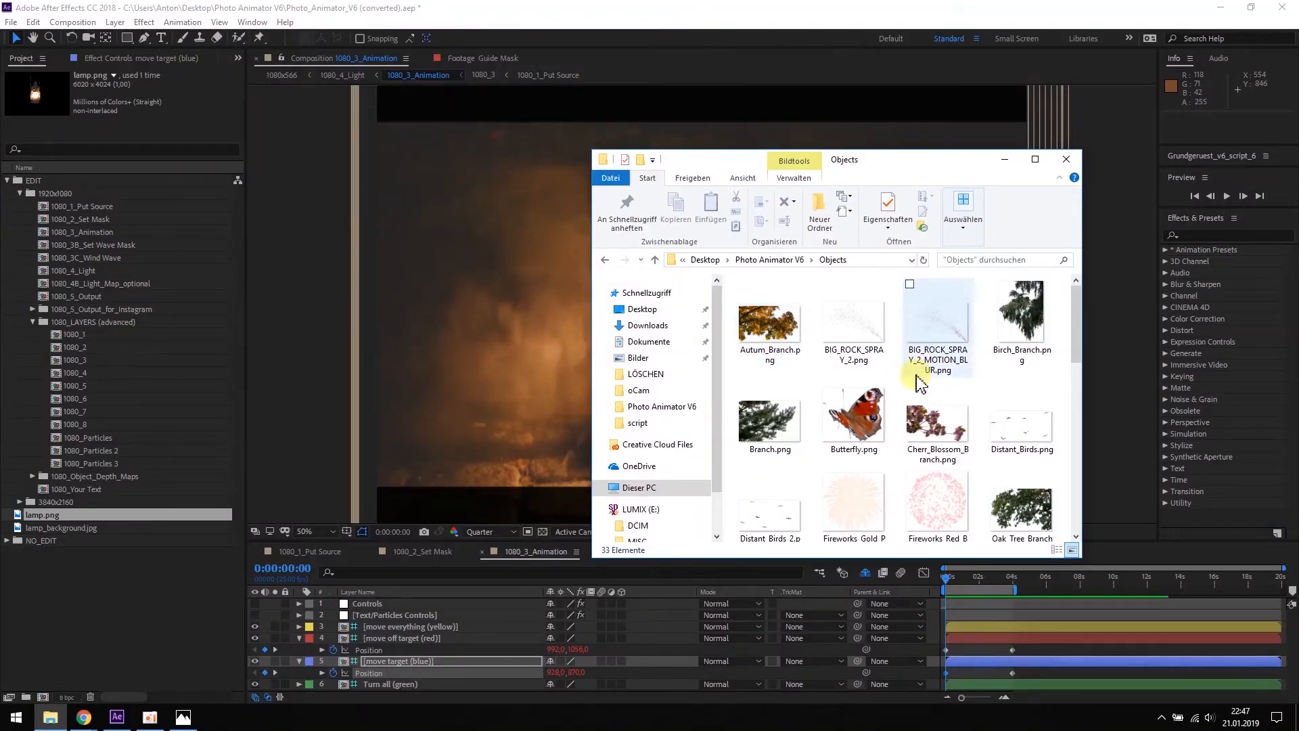
# - Import Smoke_1.png and Smoke_2.png from the Objects folder into the After Effects project
pyautogui.scroll(-2, 1076, 334)
pyautogui.moveTo(1080, 387); pyautogui.dragTo(151, 595)
pyautogui.click(938, 413)
pyautogui.keyDown('ctrl'); pyautogui.click(1021, 409); pyautogui.keyUp('ctrl')
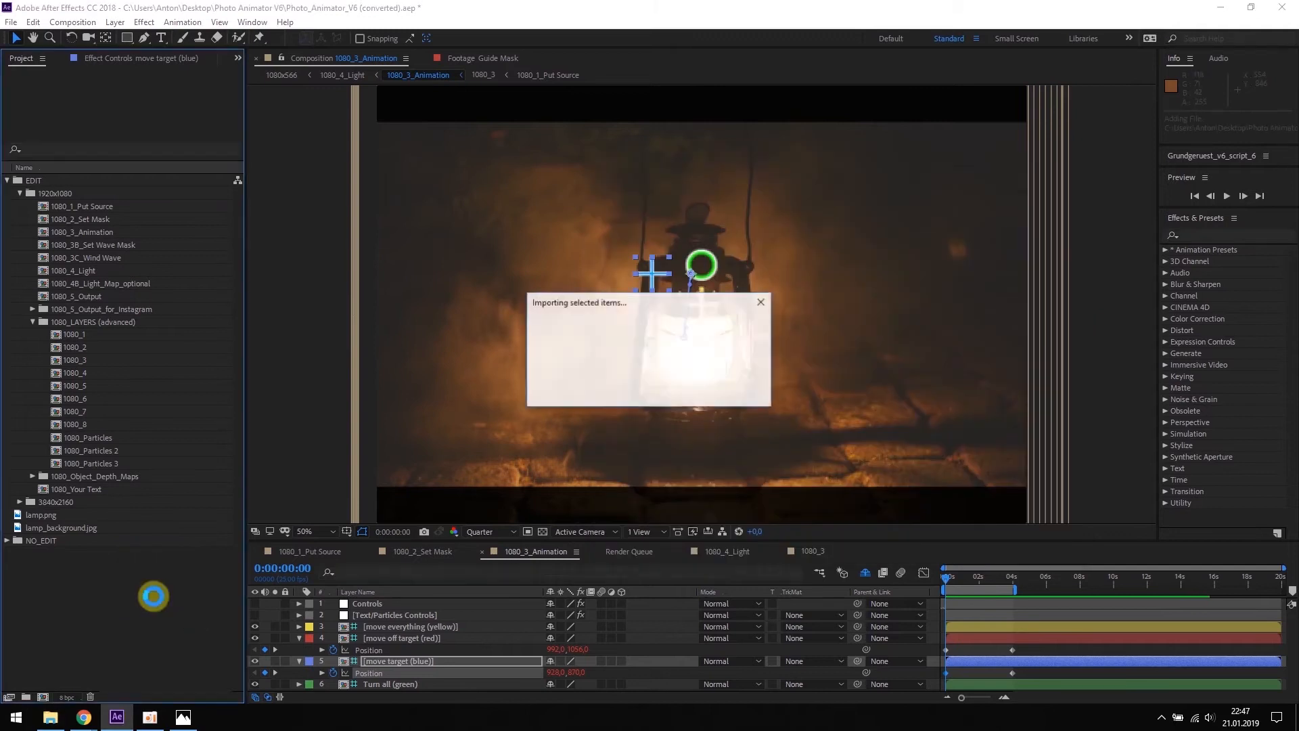
# - Add Smoke_2.png above Wind and Wave 1080 in the layer composition 1080_1 and position it at about 1984, 2160
pyautogui.doubleClick(75, 338)
pyautogui.moveTo(58, 565); pyautogui.dragTo(362, 600)
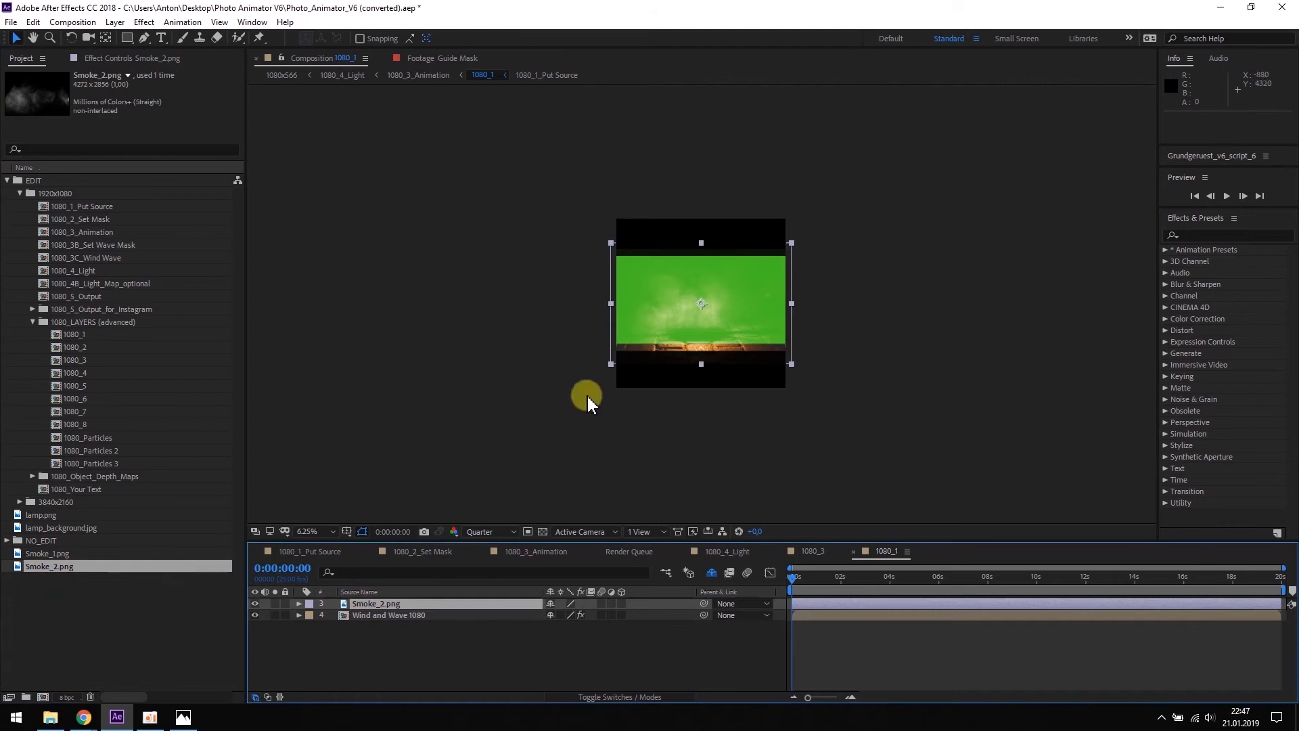
pyautogui.moveTo(738, 303); pyautogui.dragTo(736, 308)
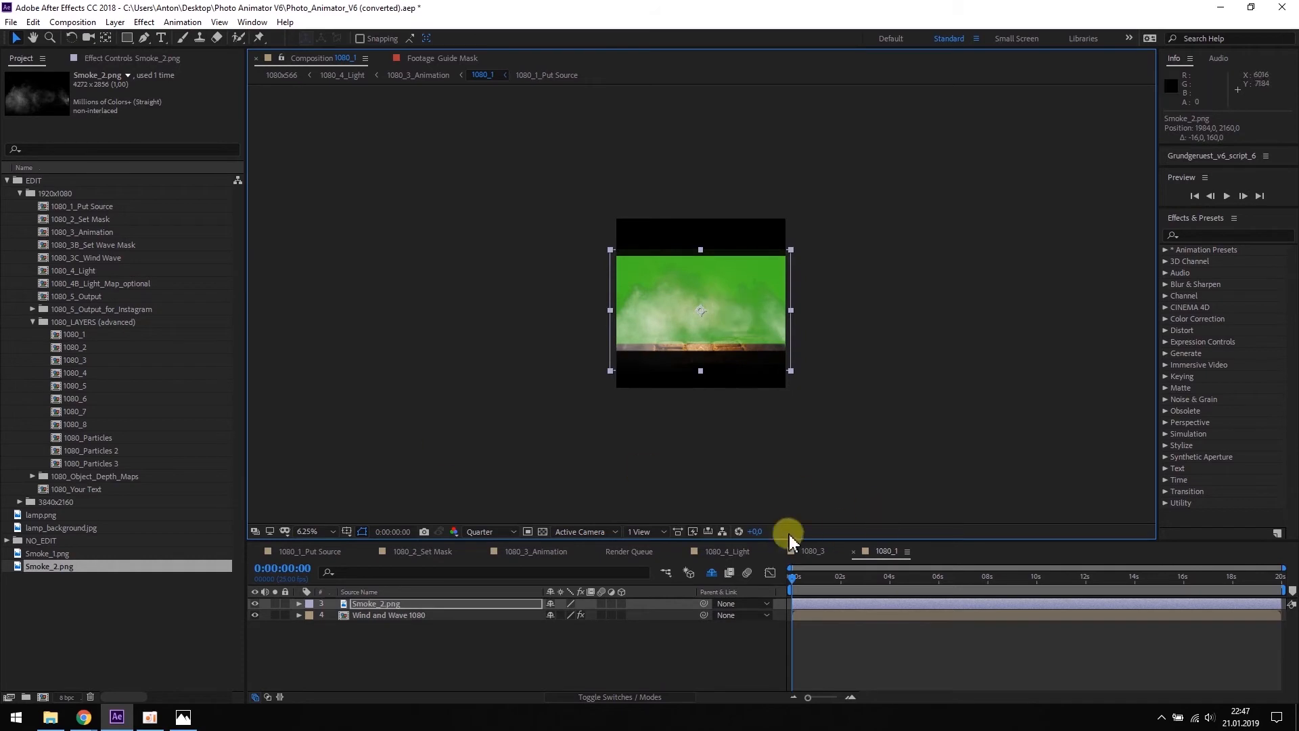
# - Add Smoke_1.png above Wind and Wave 1080 in the layer composition 1080_4 and enlarge it proportionally to about 111.8%
pyautogui.click(819, 553)
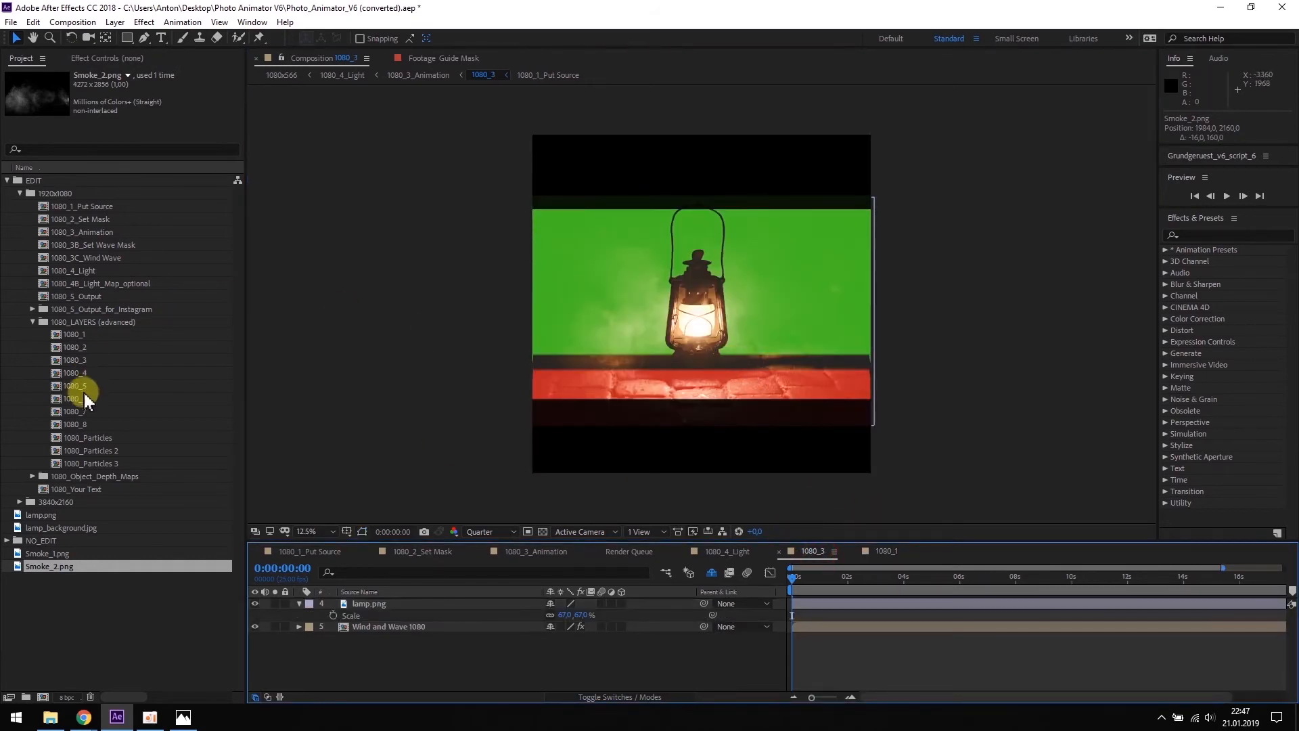
pyautogui.doubleClick(75, 374)
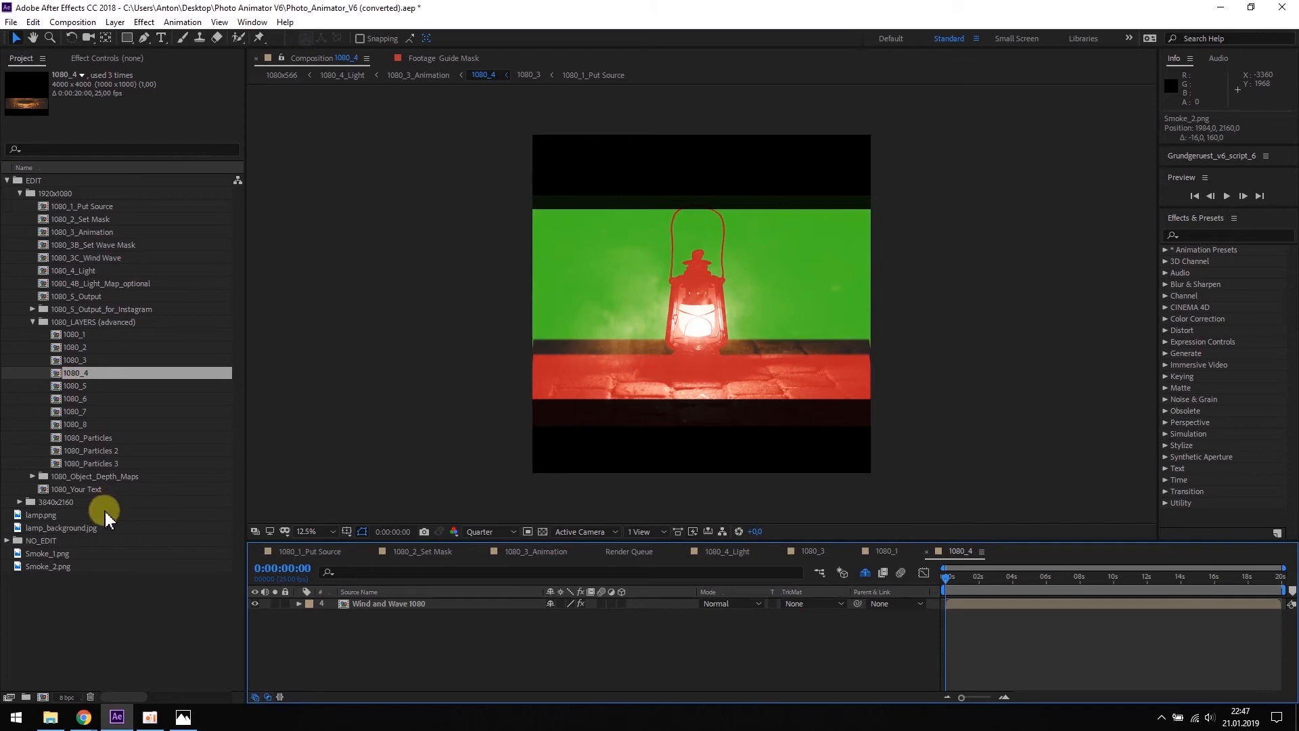
pyautogui.moveTo(45, 559); pyautogui.dragTo(354, 602)
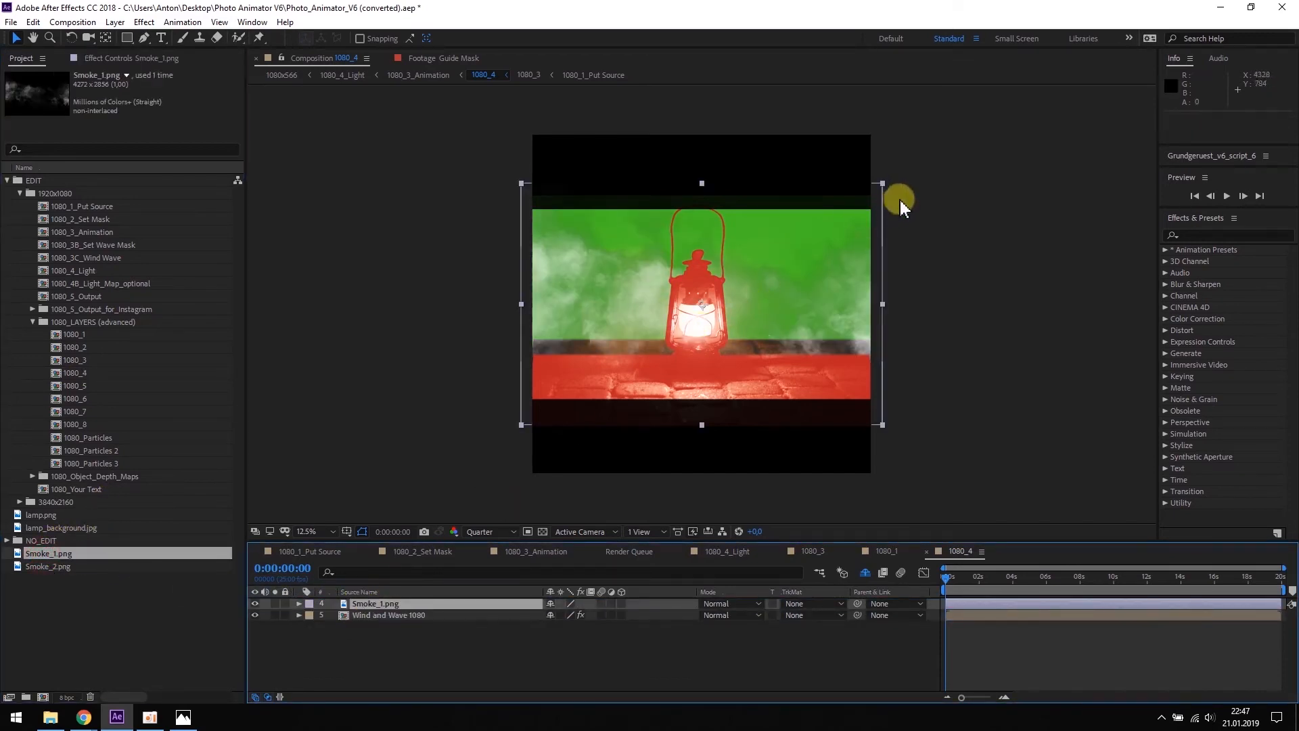
pyautogui.moveTo(883, 184); pyautogui.dragTo(905, 169)
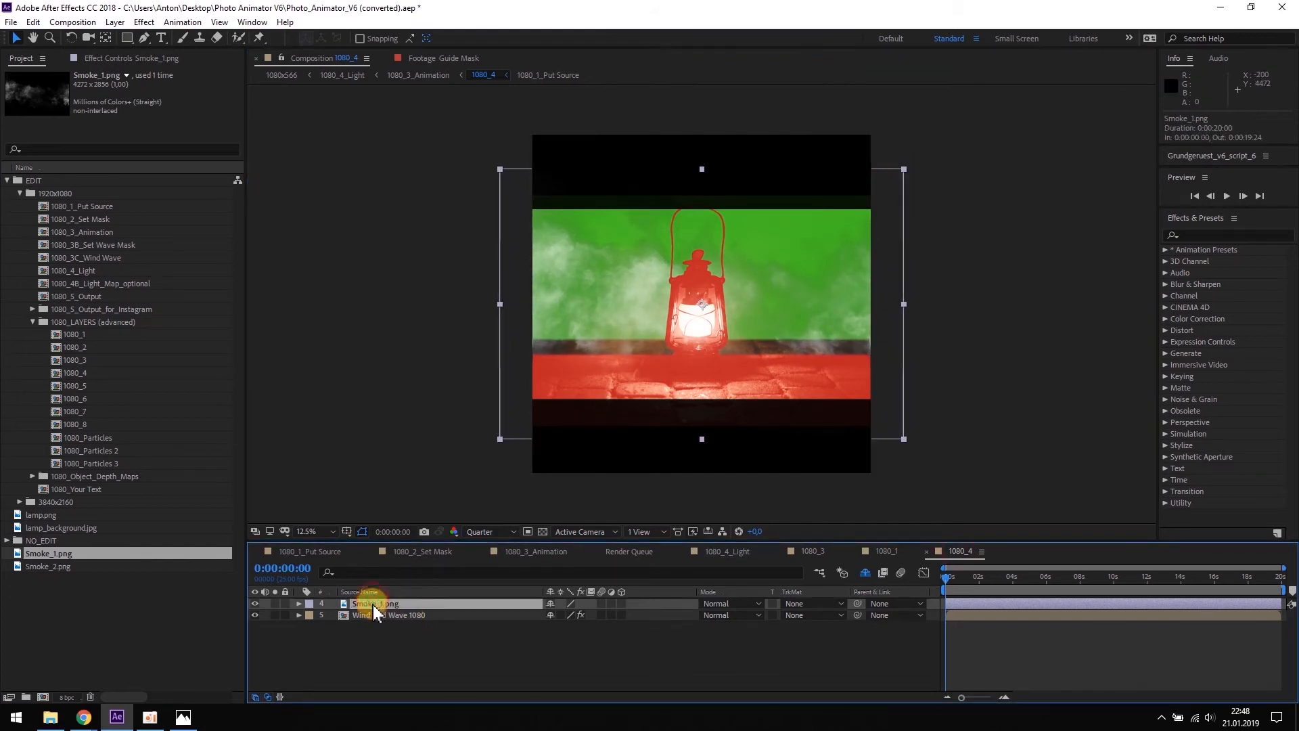
# - Flip Smoke_1.png by setting its scale to -111.8%, and shift it up slightly behind the lamp
pyautogui.press('s')
pyautogui.click(571, 614)
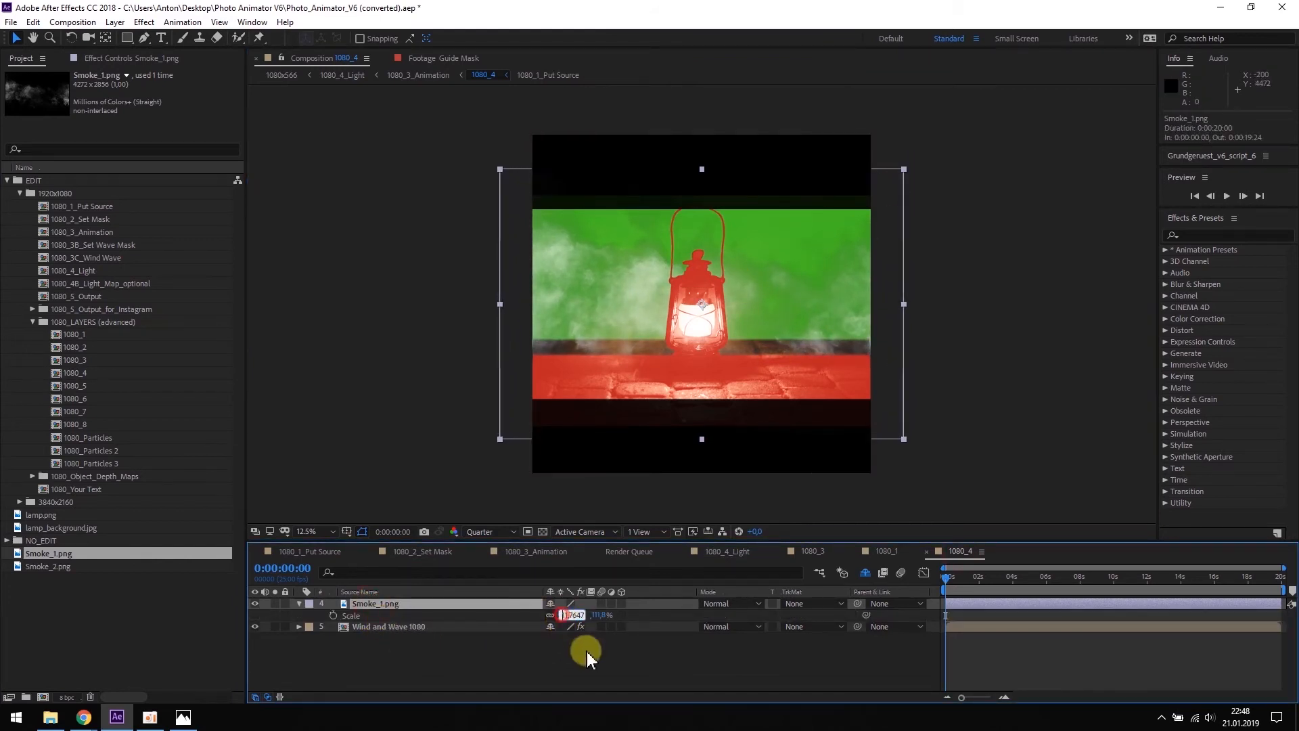
pyautogui.write('-')
pyautogui.press('Return')
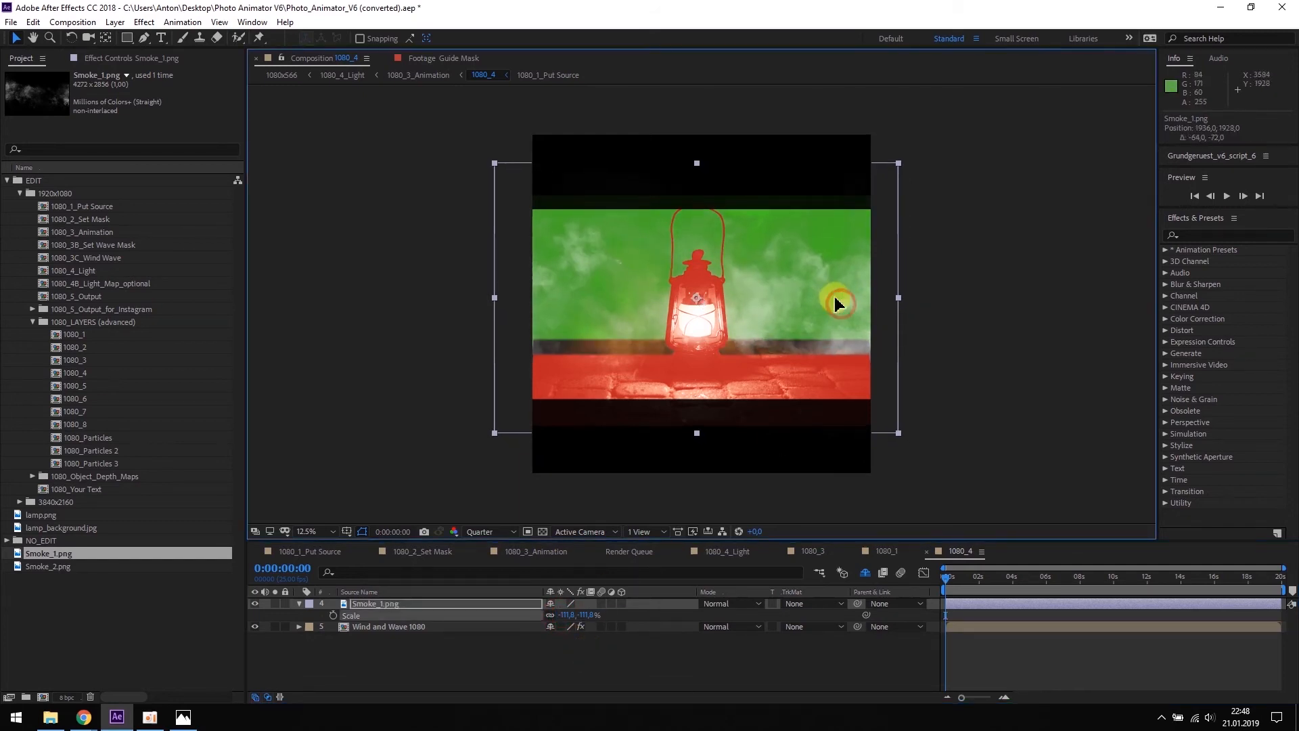
pyautogui.moveTo(833, 299); pyautogui.dragTo(831, 283)
pyautogui.click(957, 280)
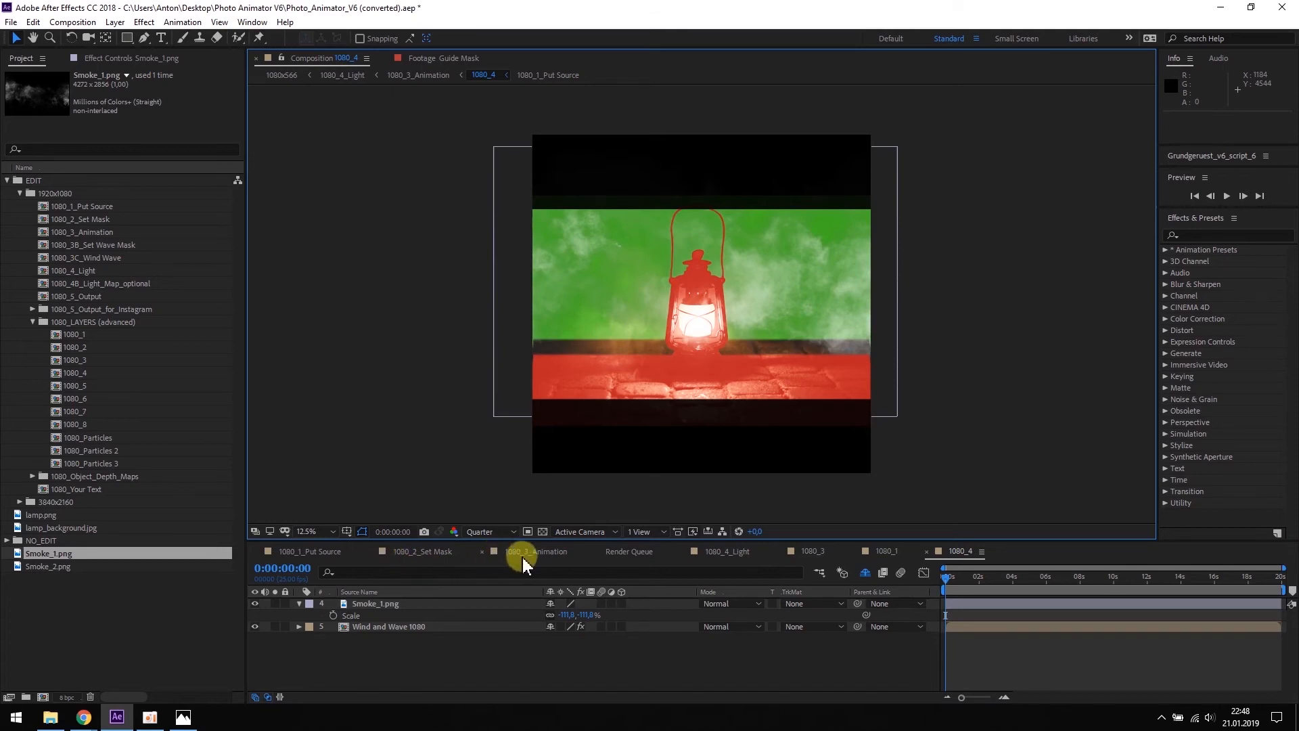
# - Find the Tint effect and apply it to the Smoke_2.png layer in composition 1080_1
pyautogui.click(536, 552)
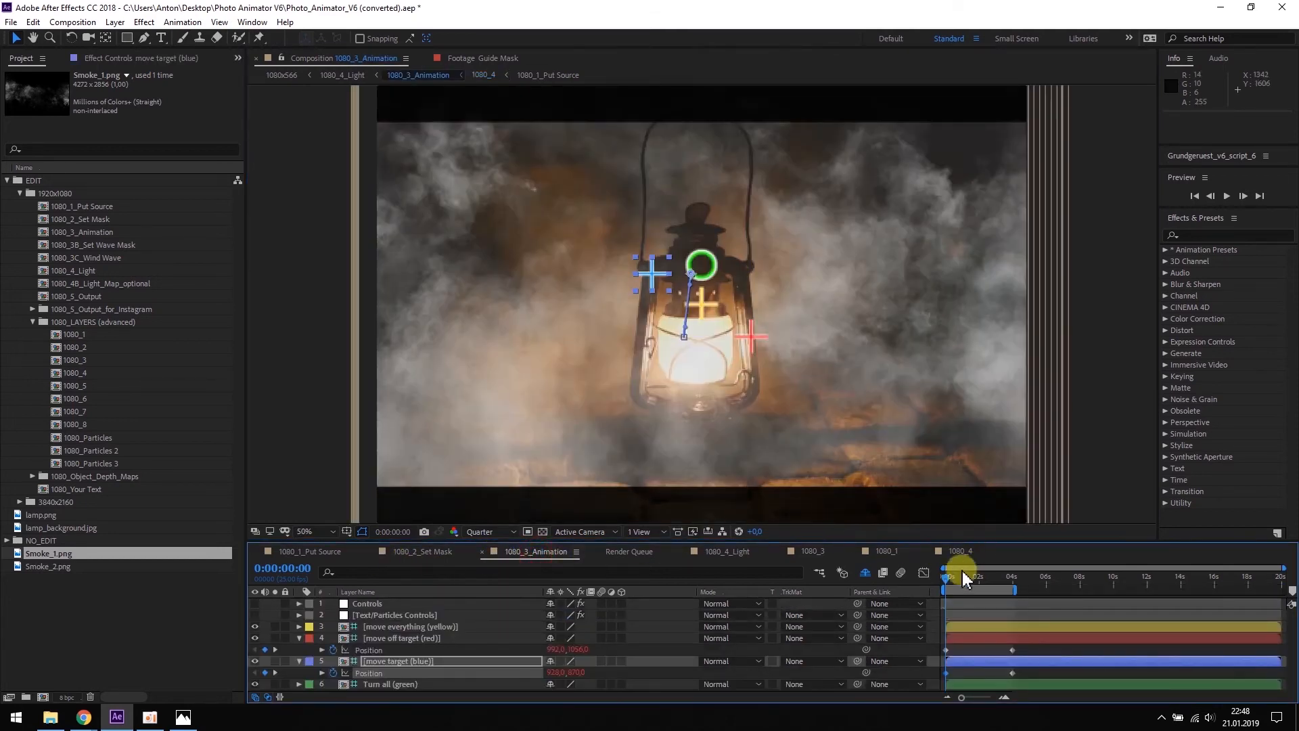
pyautogui.moveTo(947, 582); pyautogui.dragTo(957, 556)
pyautogui.click(886, 556)
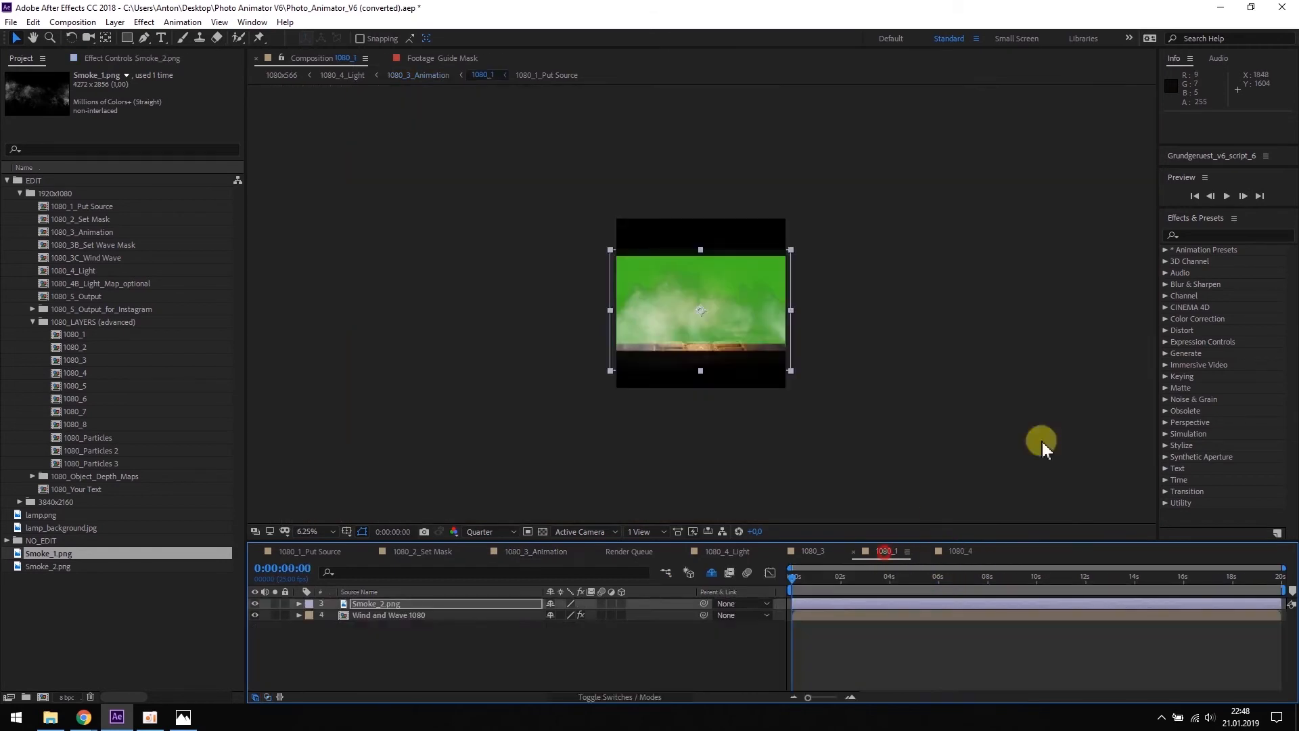
pyautogui.click(1213, 234)
pyautogui.write('tint')
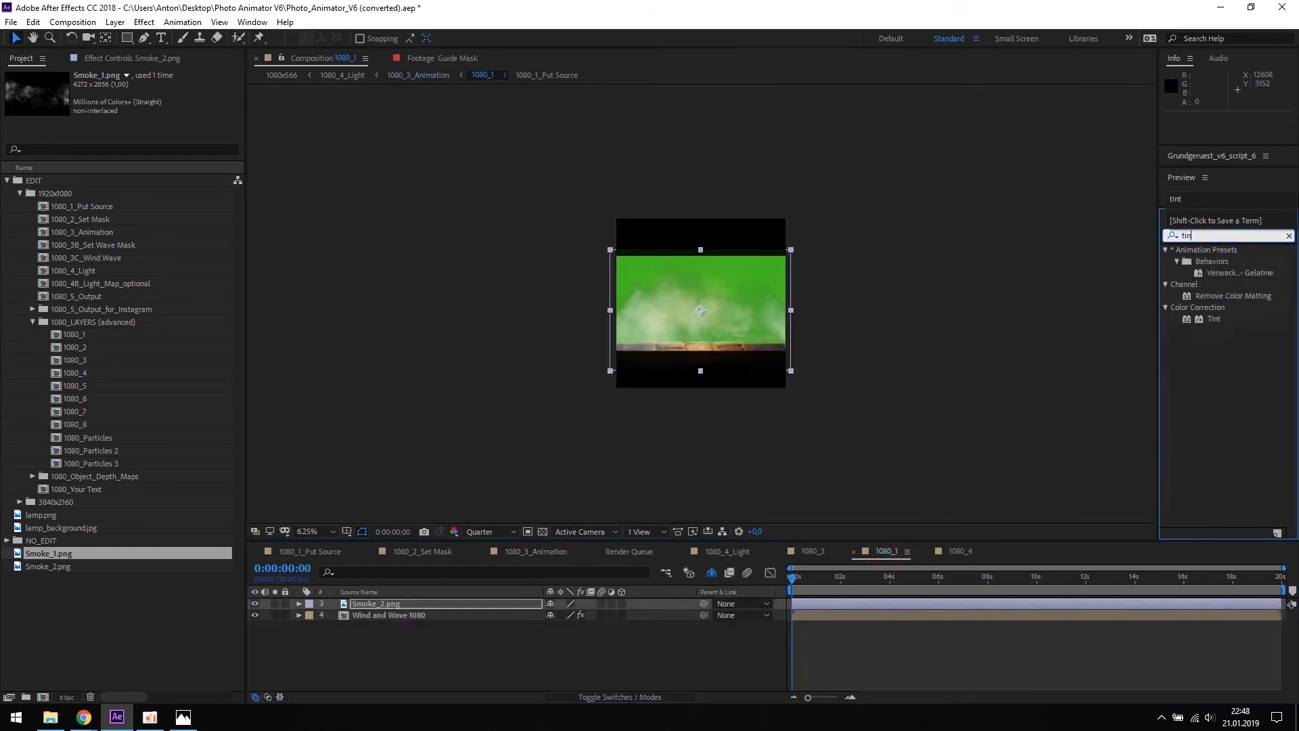
pyautogui.moveTo(1212, 269); pyautogui.dragTo(365, 604)
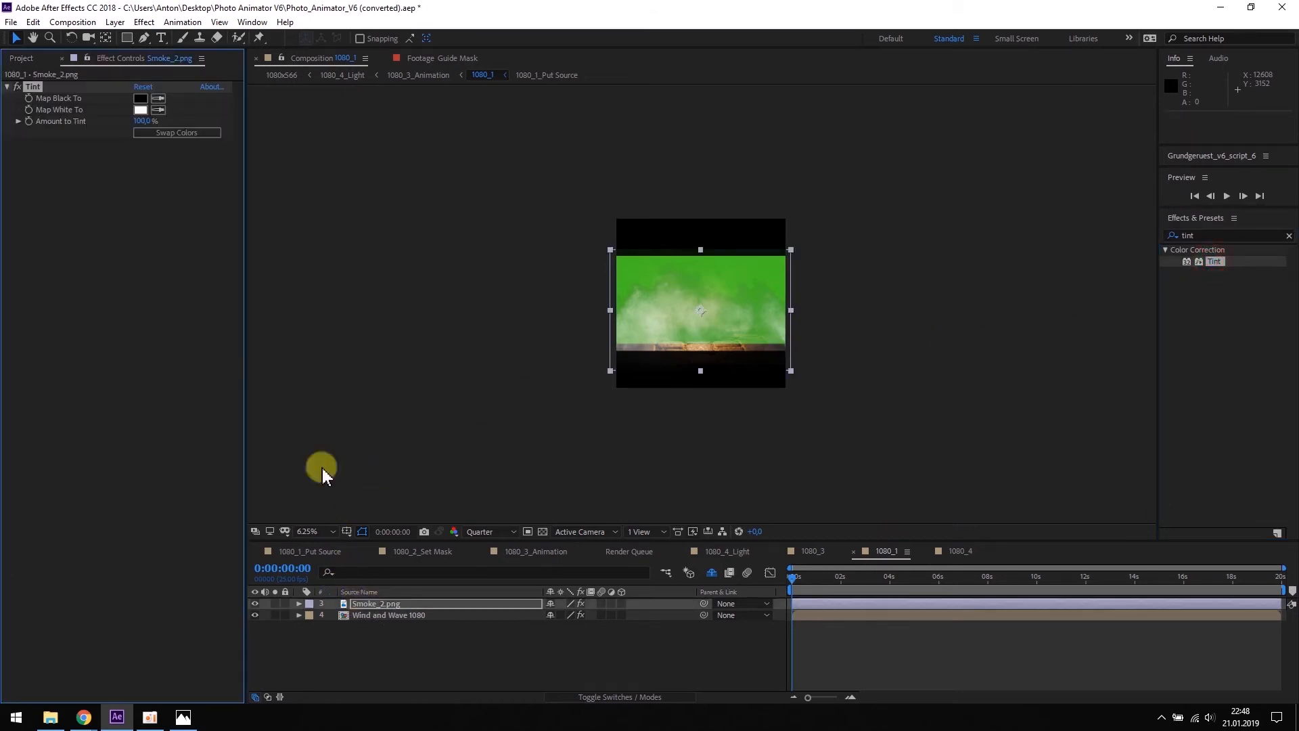
# - Set the Tint effect's Map White To color on Smoke_2.png to light orange FFB872
pyautogui.click(141, 111)
pyautogui.click(1055, 512)
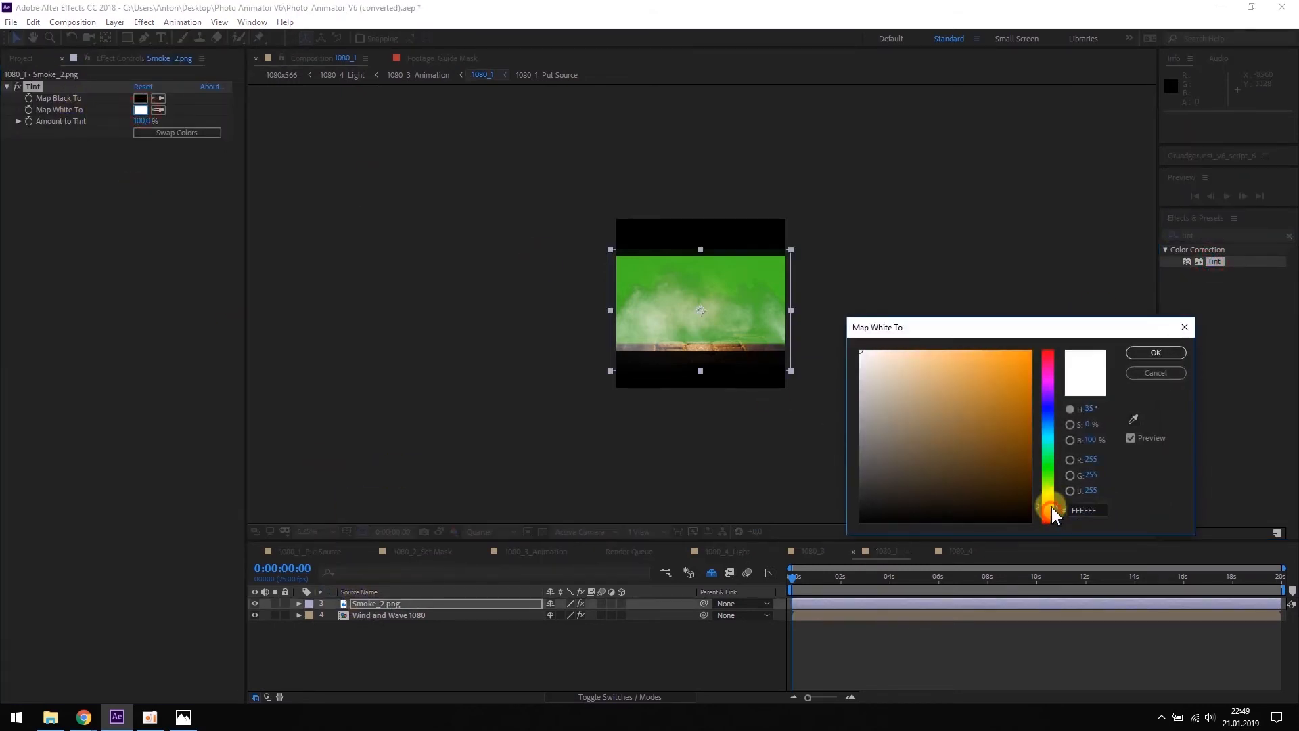
pyautogui.click(945, 358)
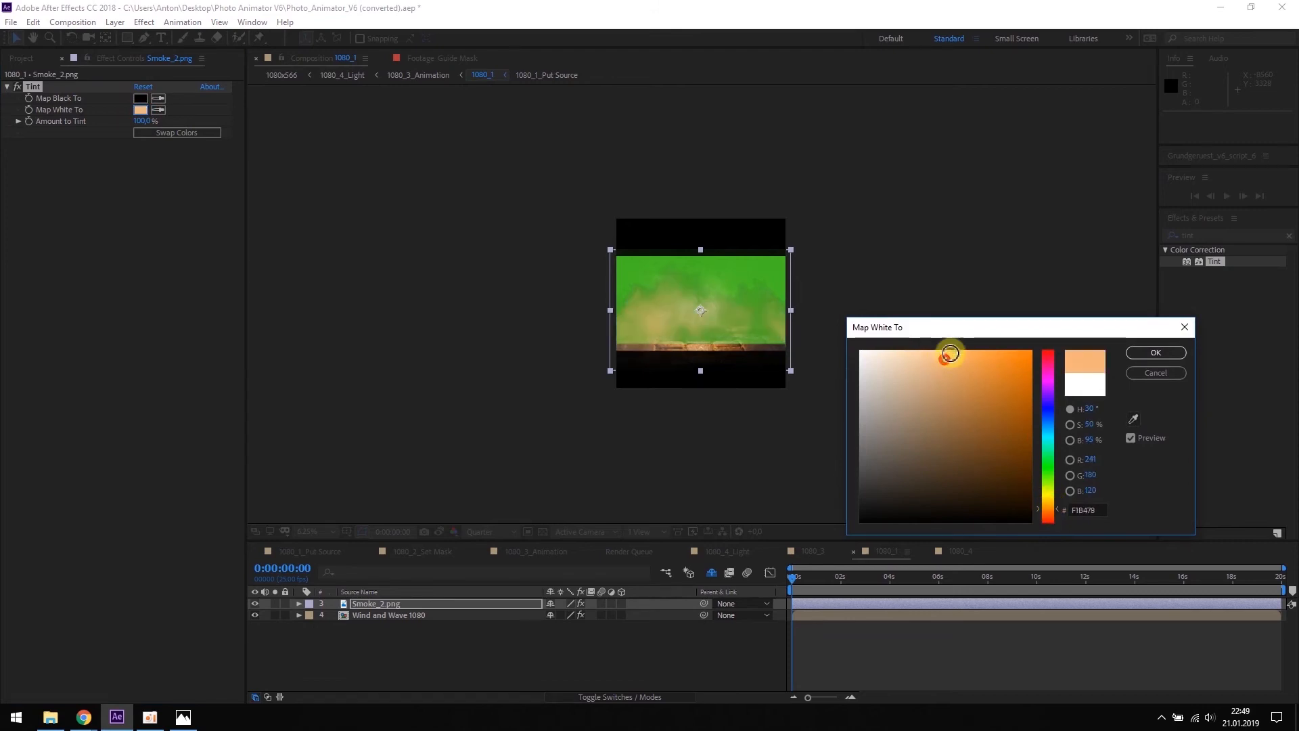
pyautogui.click(1153, 354)
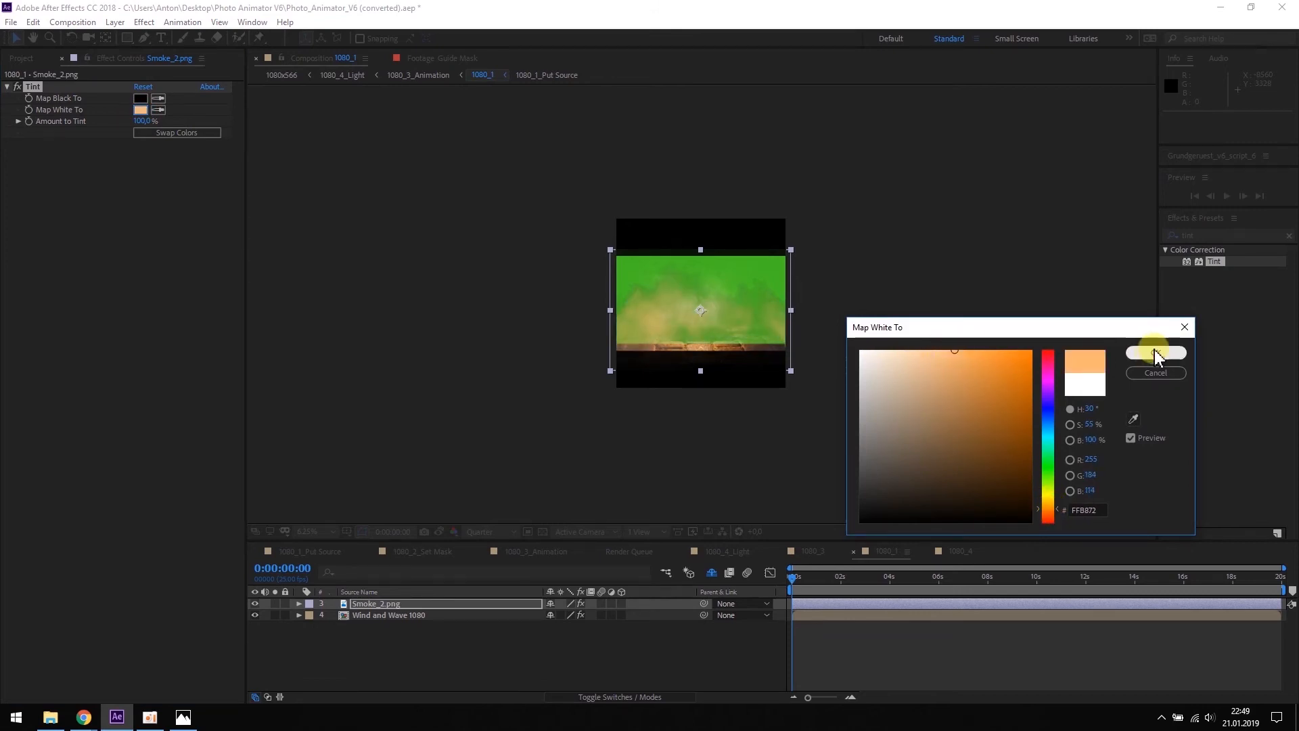
# - Copy the Tint effect from Smoke_2.png and paste it onto Smoke_1.png in composition 1080_4
pyautogui.click(35, 87)
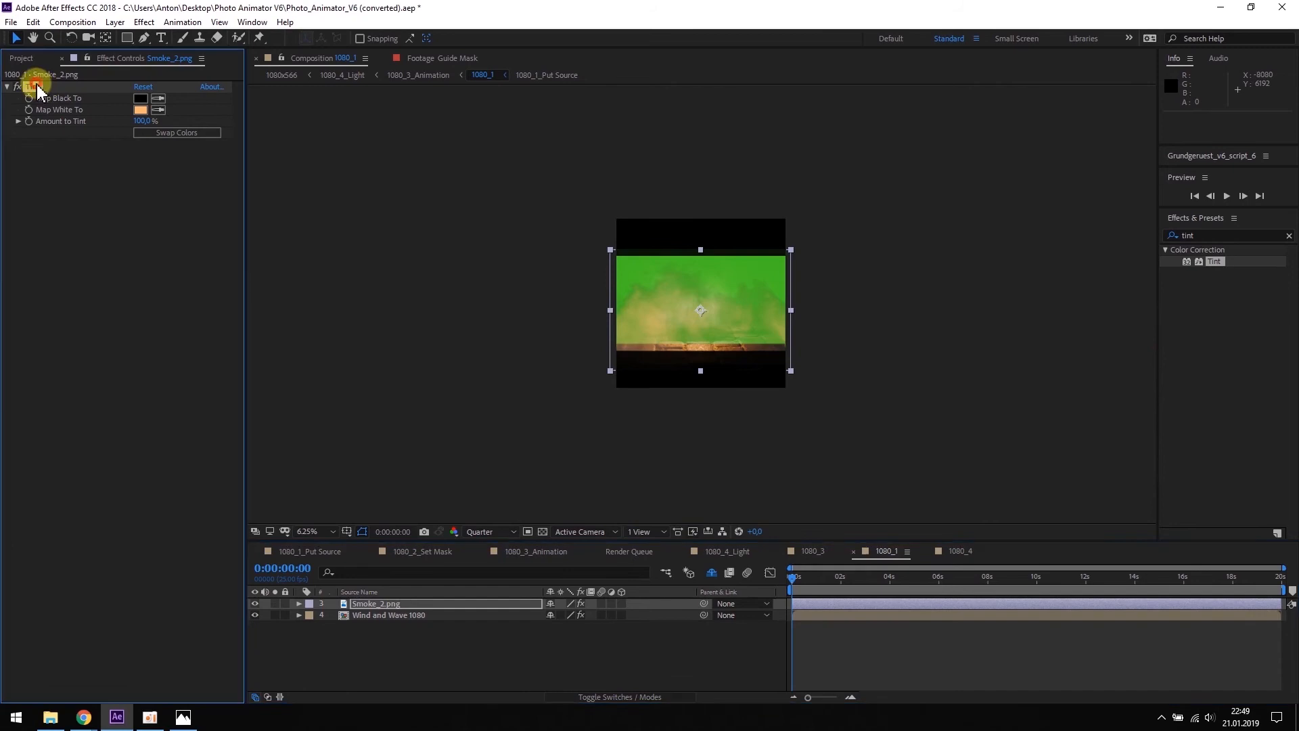
pyautogui.click(958, 551)
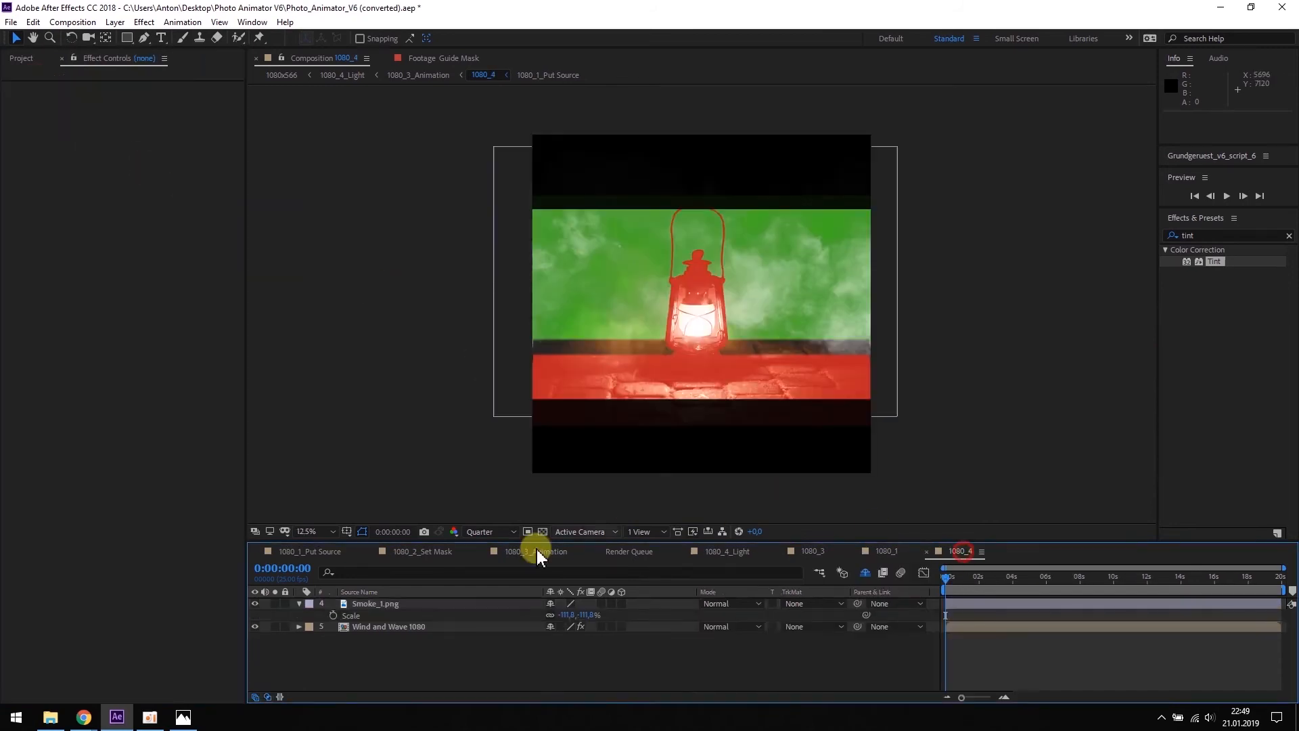
pyautogui.click(380, 604)
pyautogui.hotkey('ctrl', 'v')
# - Check the tinted smoke in 1080_3_Animation and lower the opacity of Smoke_2.png in composition 1080_1
pyautogui.click(533, 552)
pyautogui.click(885, 551)
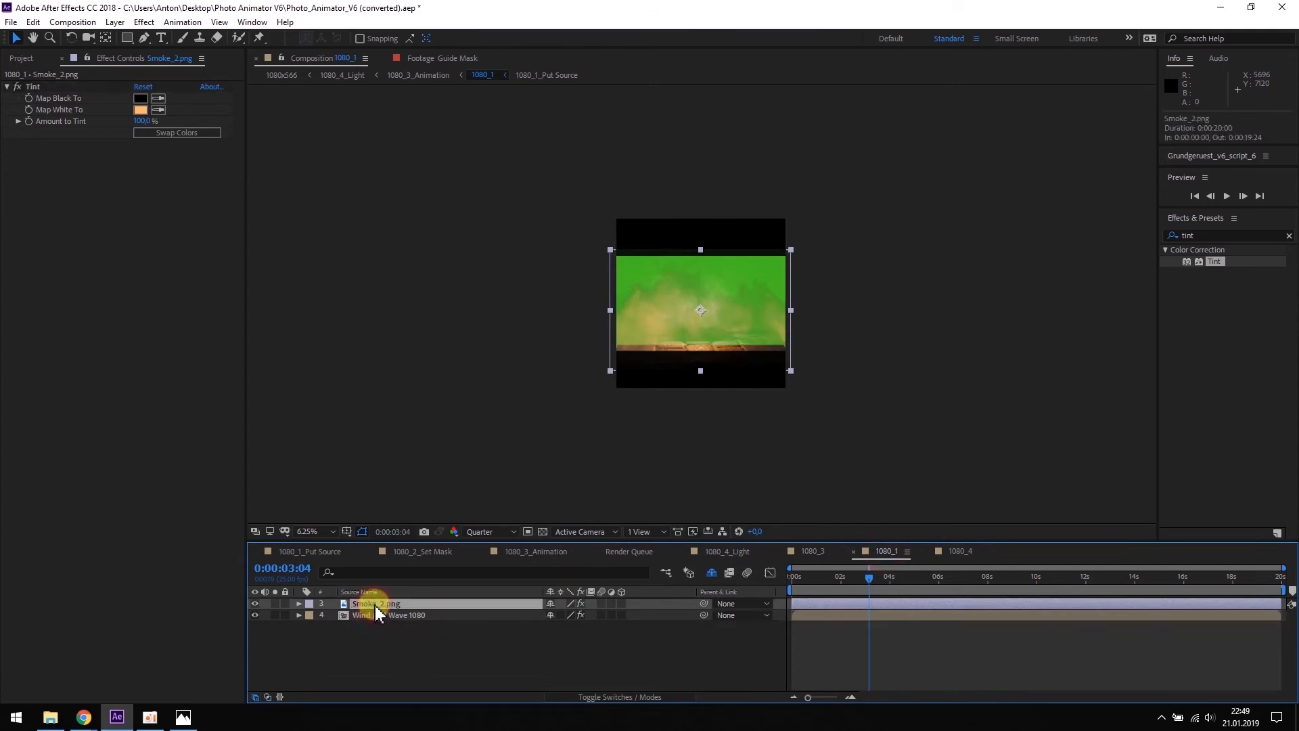
pyautogui.press('t')
pyautogui.click(556, 615)
pyautogui.press('Return')
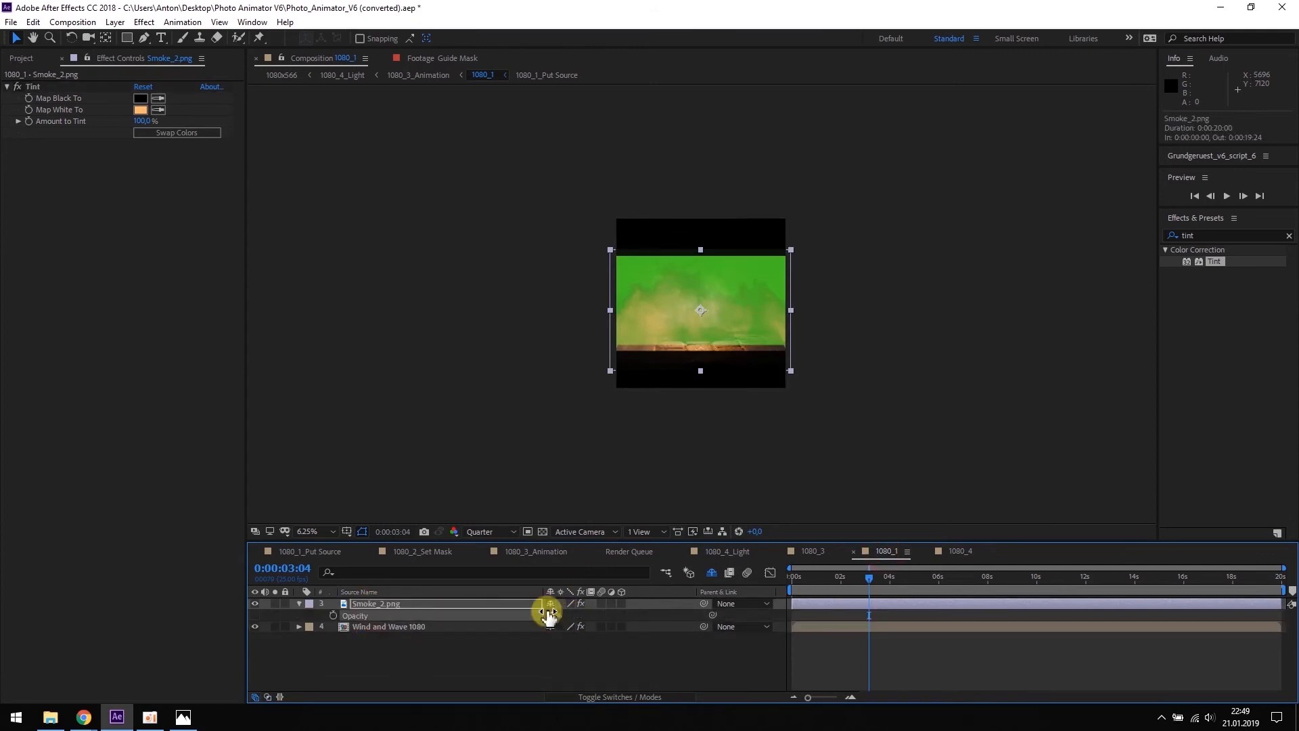
# - Lower the opacity of Smoke_1.png in composition 1080_4 and check the smoke over time in 1080_3_Animation
pyautogui.click(957, 551)
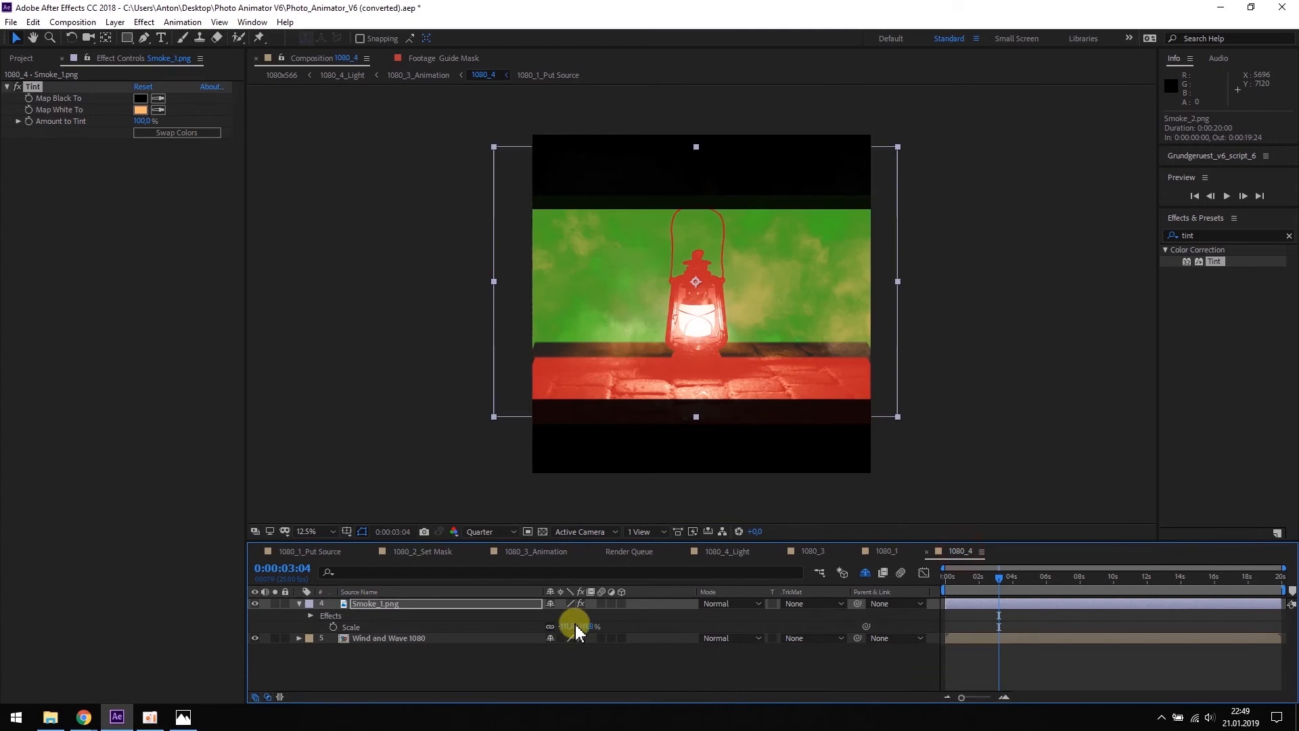
pyautogui.click(379, 604)
pyautogui.press('t')
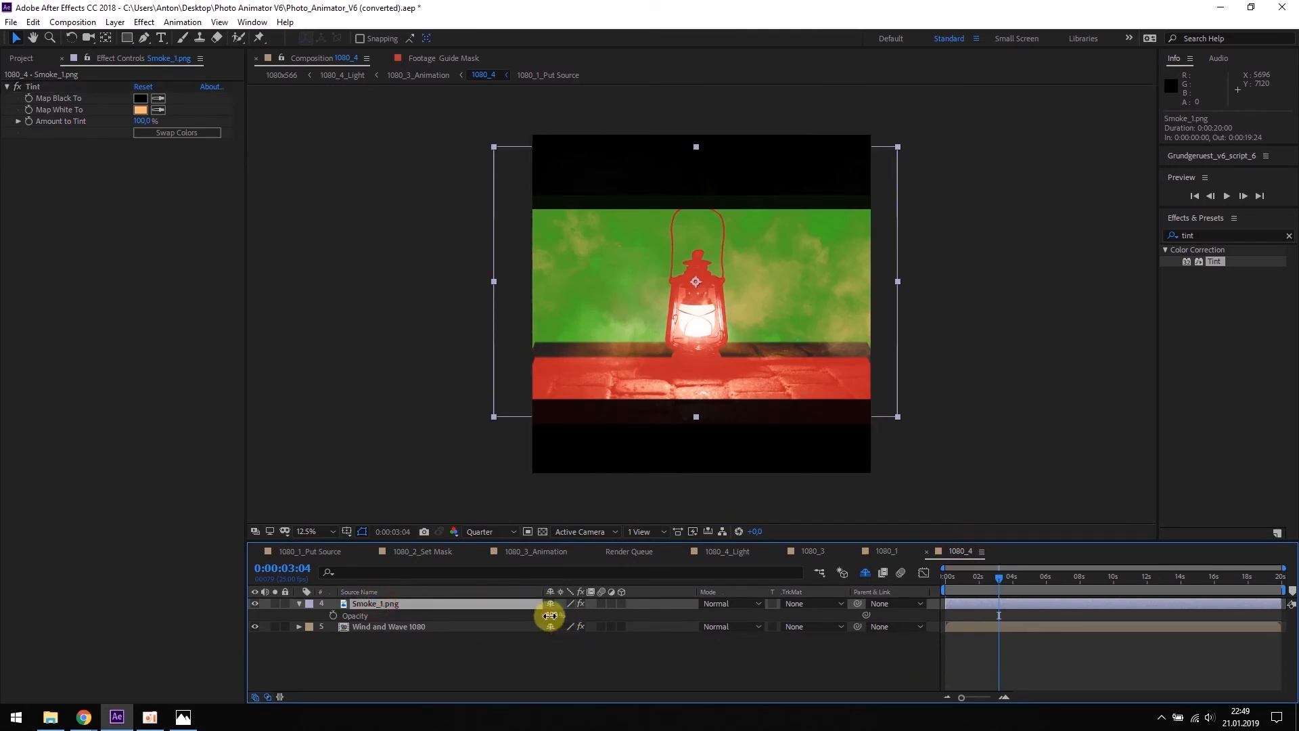
pyautogui.press('Return')
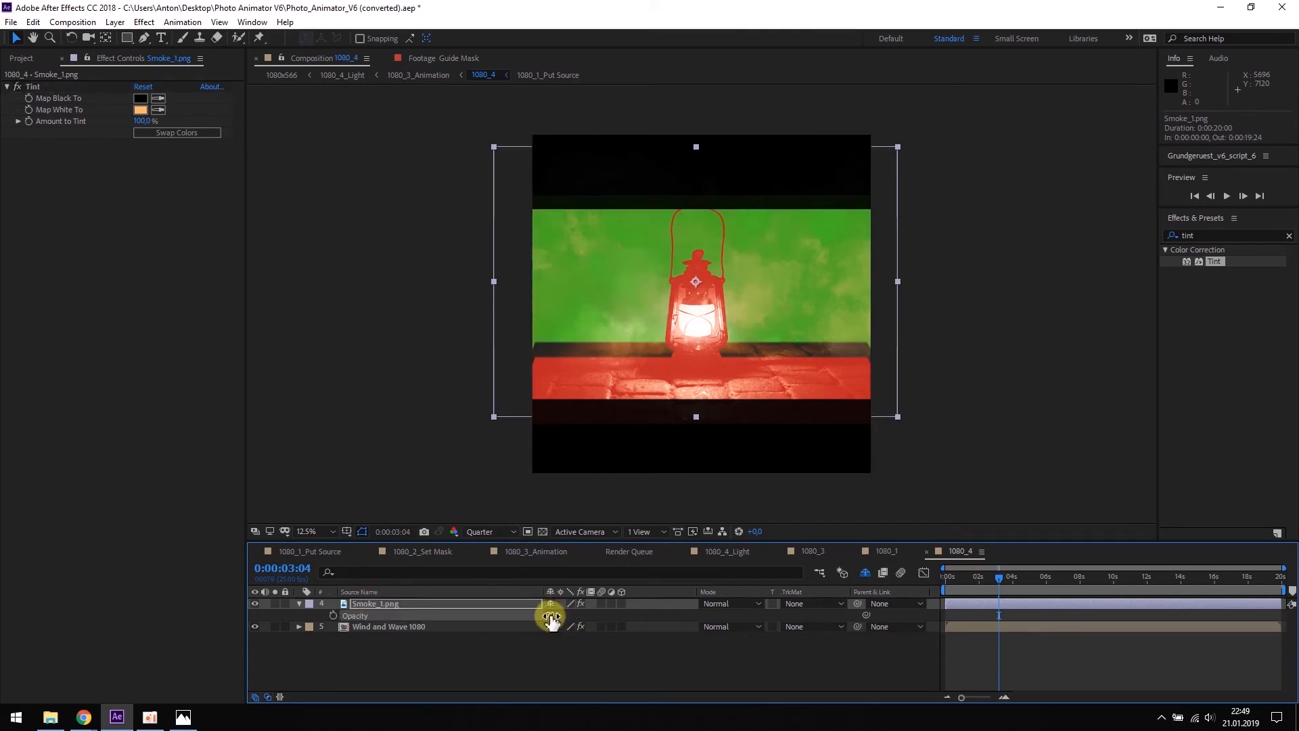
pyautogui.click(647, 672)
pyautogui.click(534, 552)
pyautogui.moveTo(981, 577)
pyautogui.mouseDown()
pyautogui.moveTo(936, 573)
pyautogui.moveTo(990, 576)
pyautogui.mouseUp()
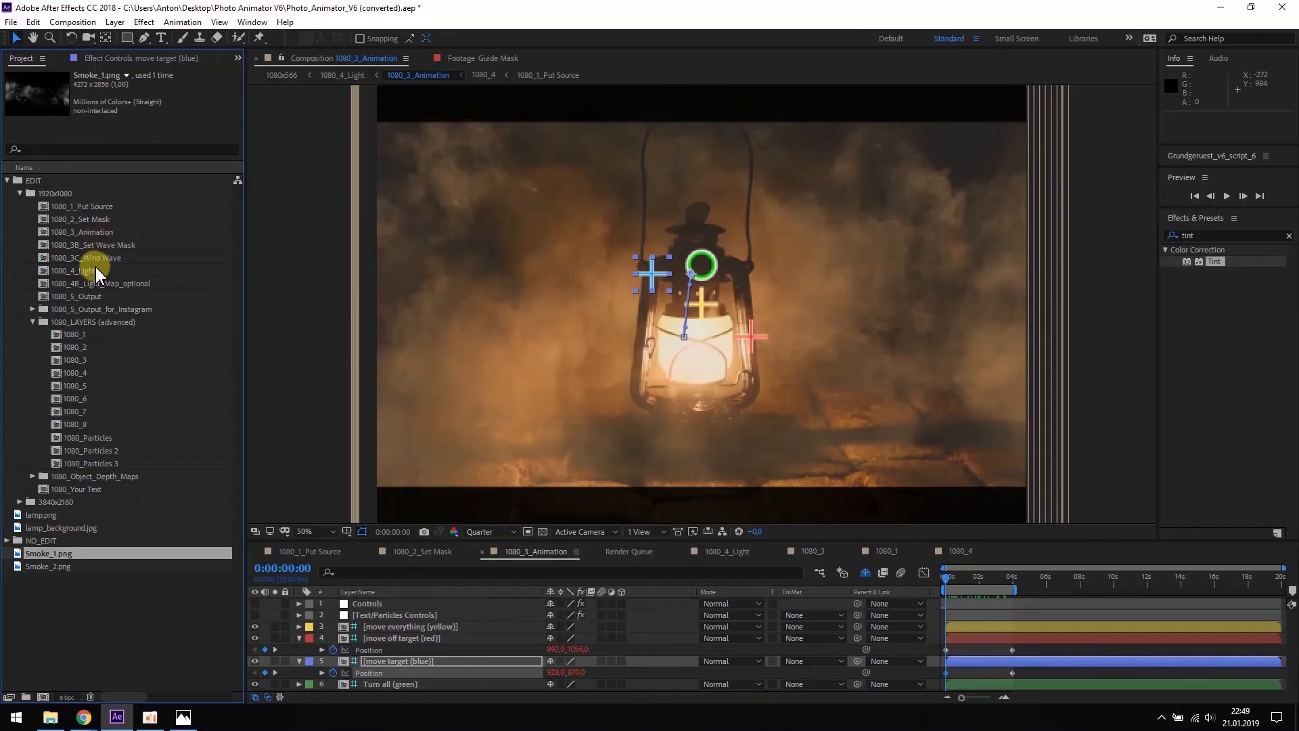
# - Open composition 1080_4_Light and draw a four-point mask around the glowing lamp glass on the Light Controls, Mask and Map layer
pyautogui.doubleClick(92, 270)
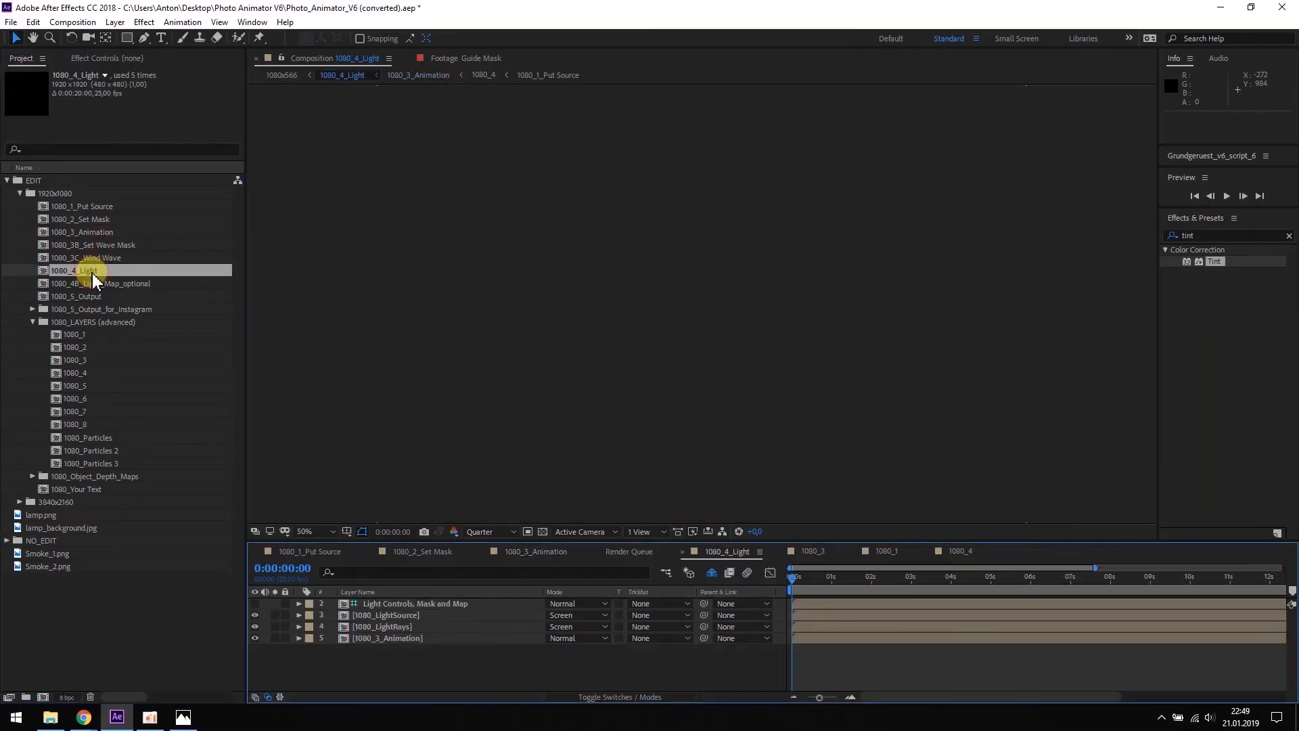
pyautogui.click(385, 604)
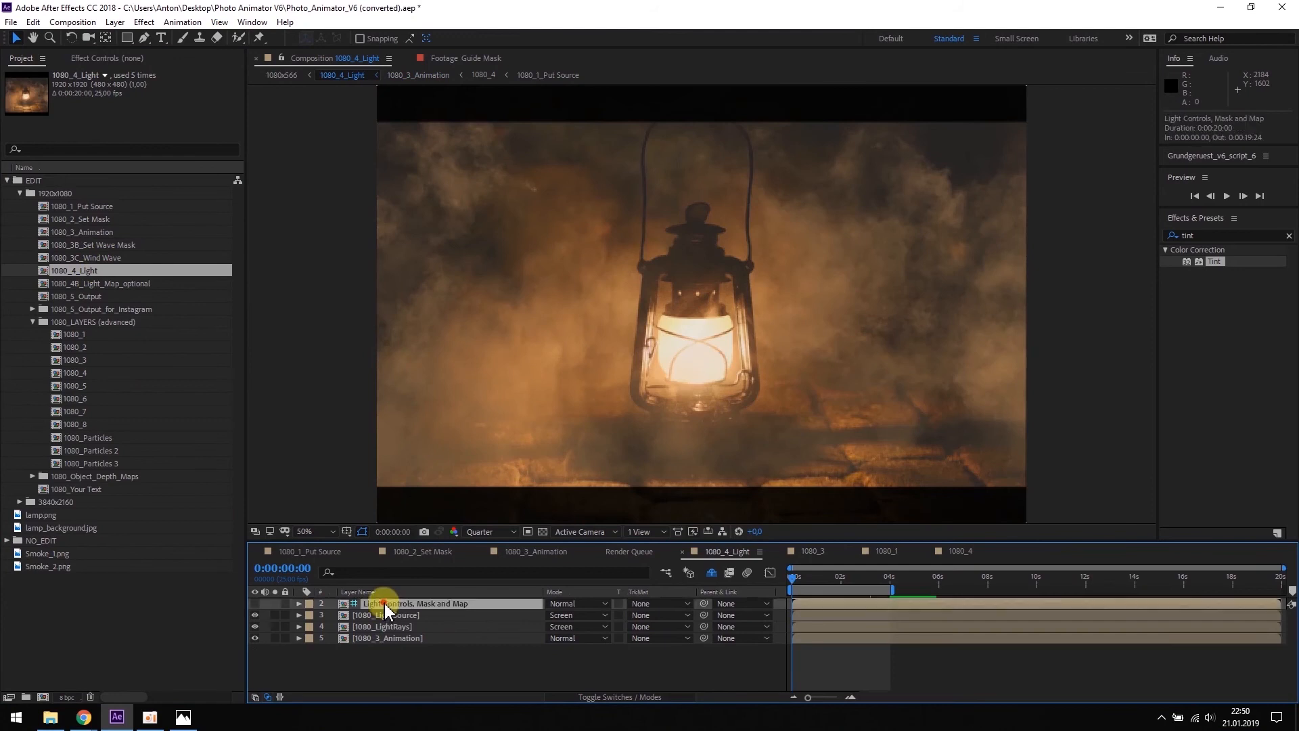
pyautogui.click(144, 39)
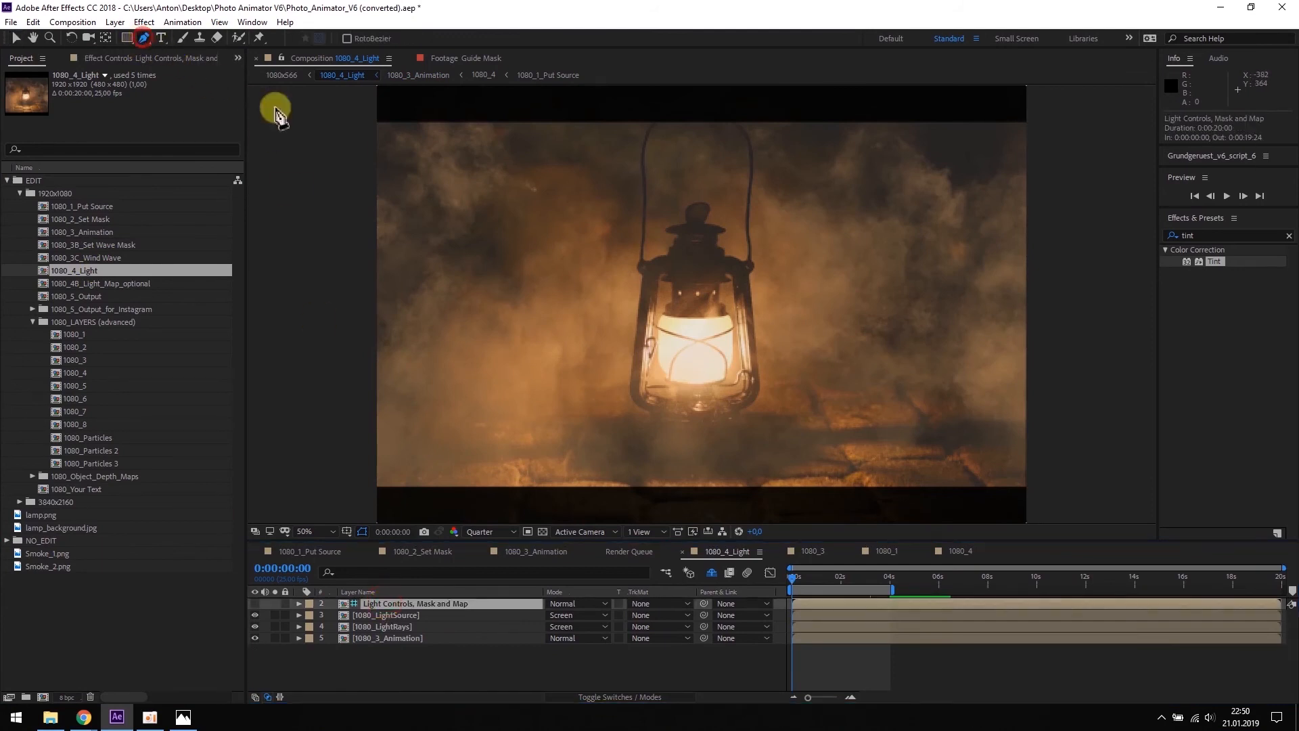
pyautogui.click(655, 310)
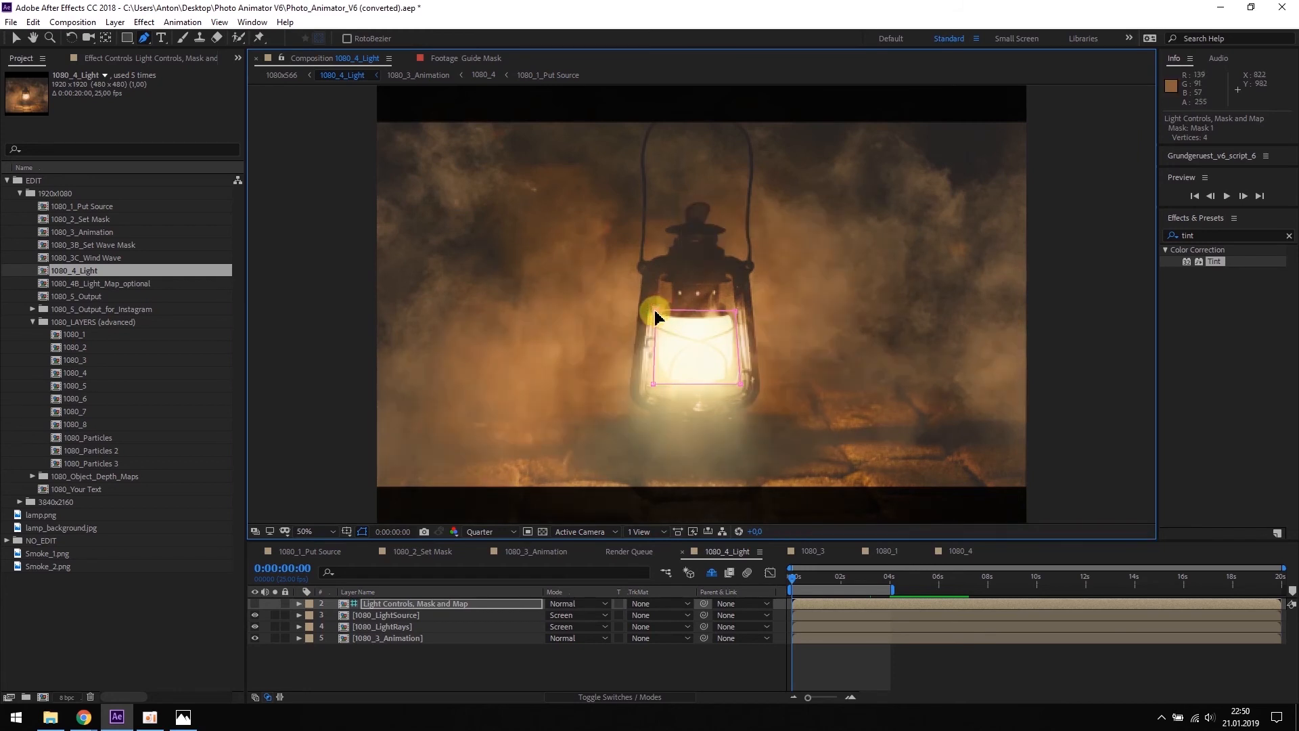
# - Reveal the light mask's path on Light Controls, Mask and Map and set its first keyframe at 0:00
pyautogui.click(16, 39)
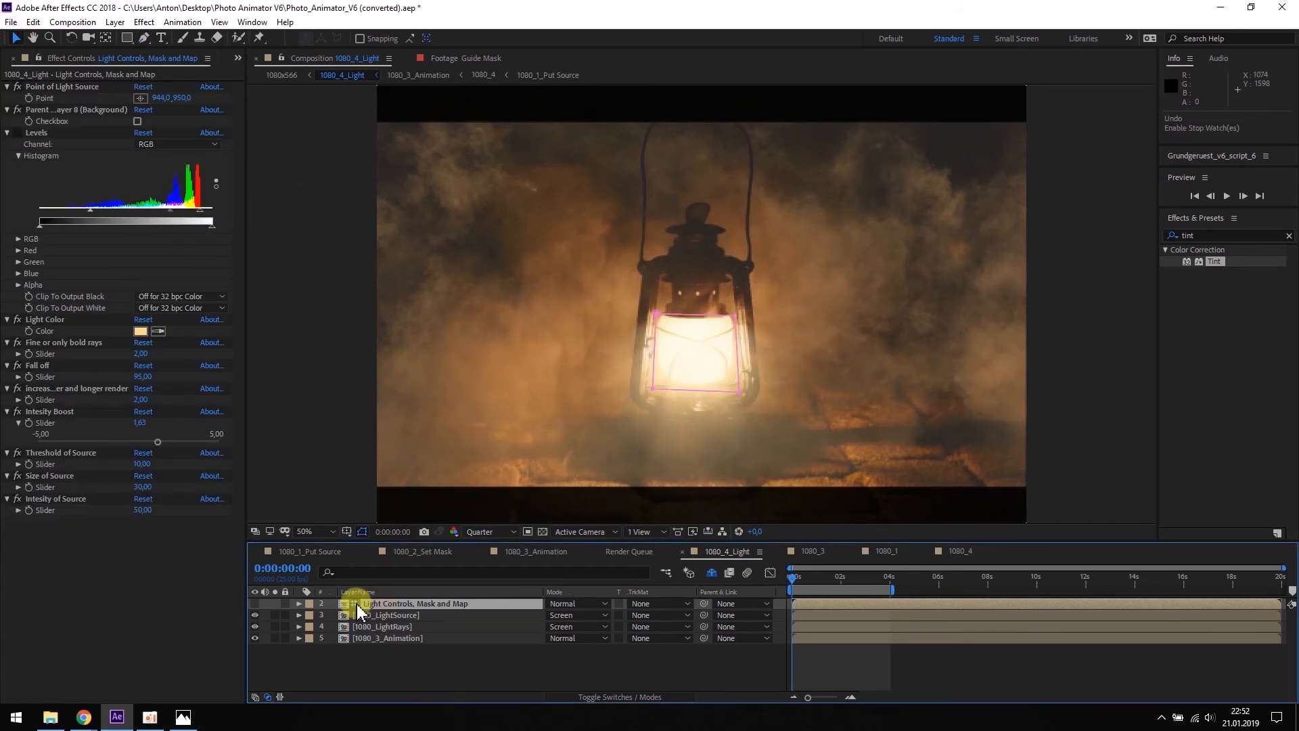
pyautogui.press('m')
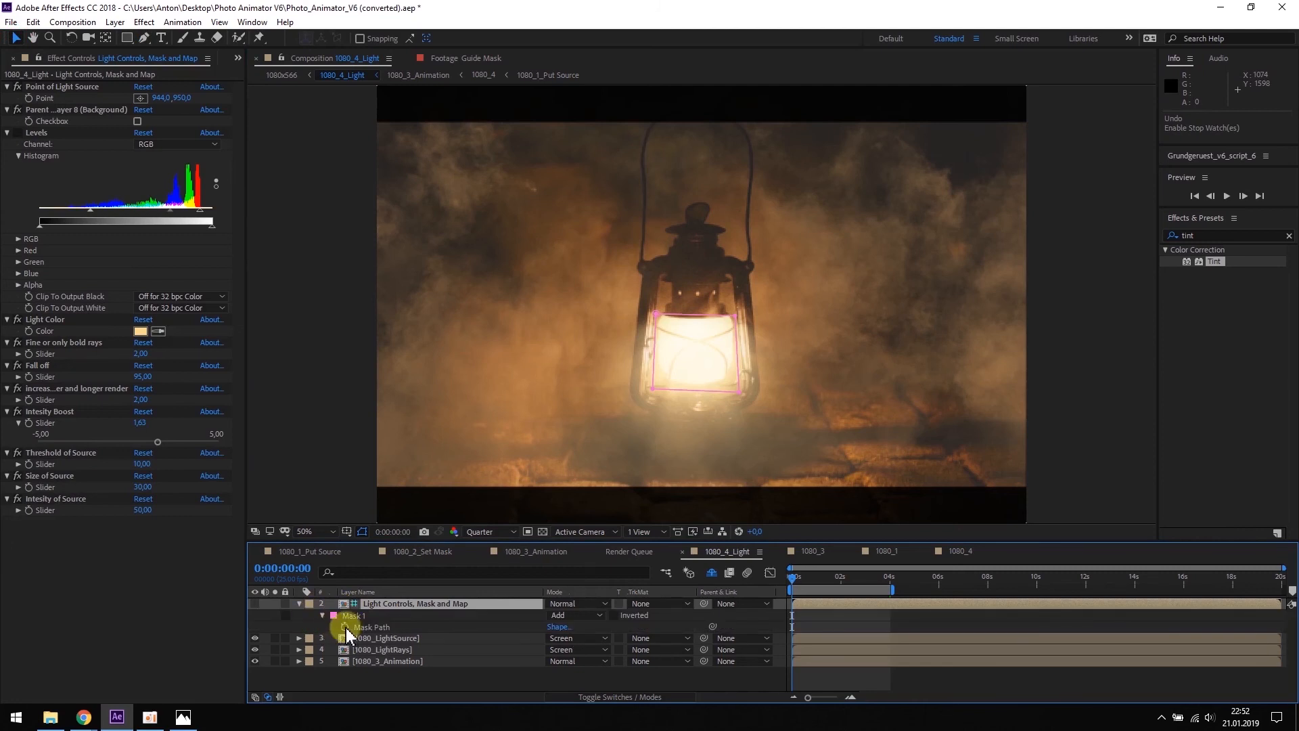
pyautogui.click(345, 628)
# - At 4:00, reshape the mask path by moving its four corners to fit the shifted, enlarged lamp glass
pyautogui.moveTo(814, 590); pyautogui.dragTo(890, 578)
pyautogui.moveTo(658, 326); pyautogui.dragTo(661, 281)
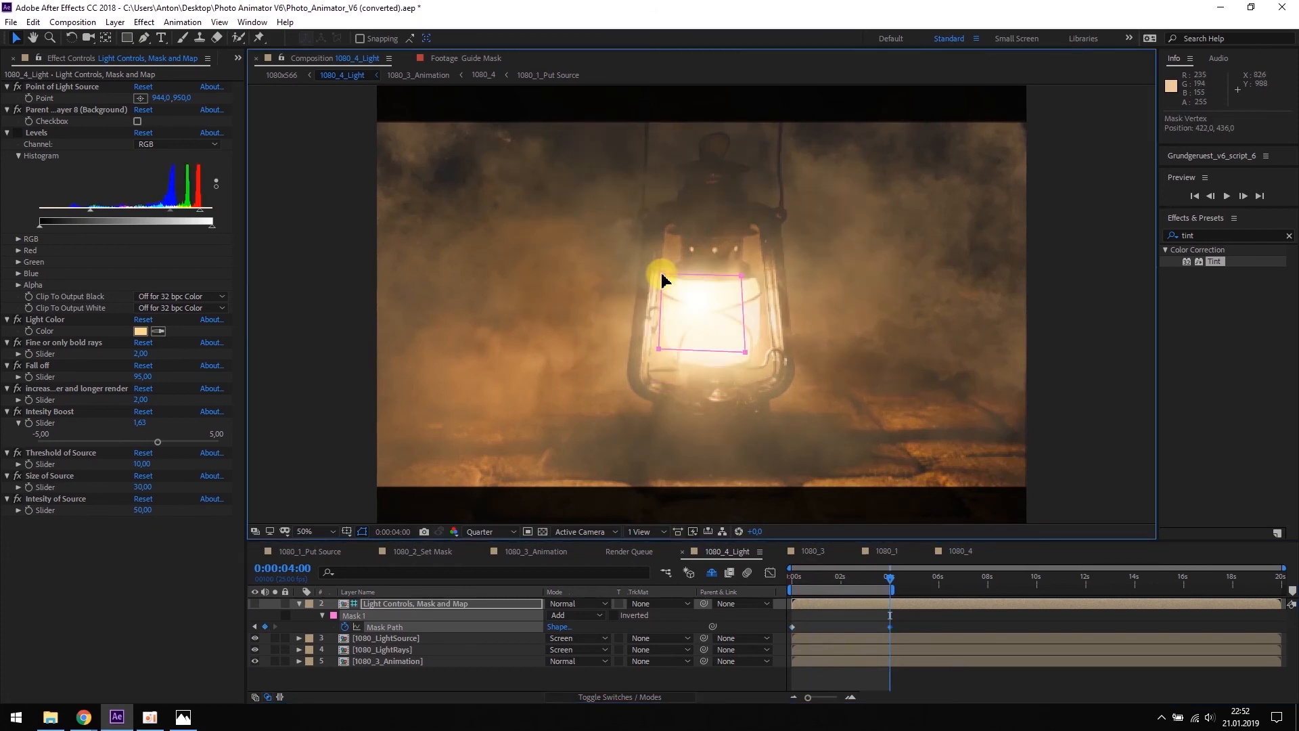
pyautogui.moveTo(743, 277); pyautogui.dragTo(763, 276)
pyautogui.moveTo(746, 352); pyautogui.dragTo(765, 366)
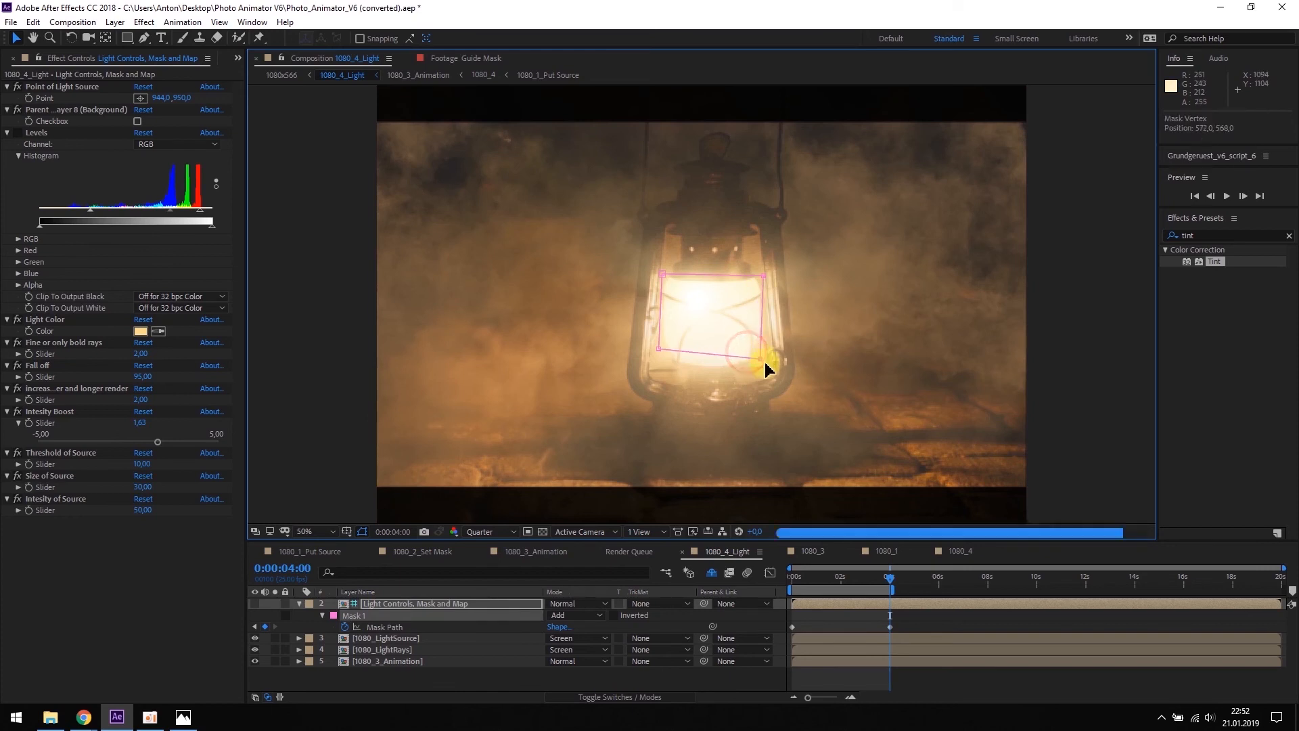
pyautogui.click(657, 350)
pyautogui.moveTo(654, 371); pyautogui.dragTo(655, 371)
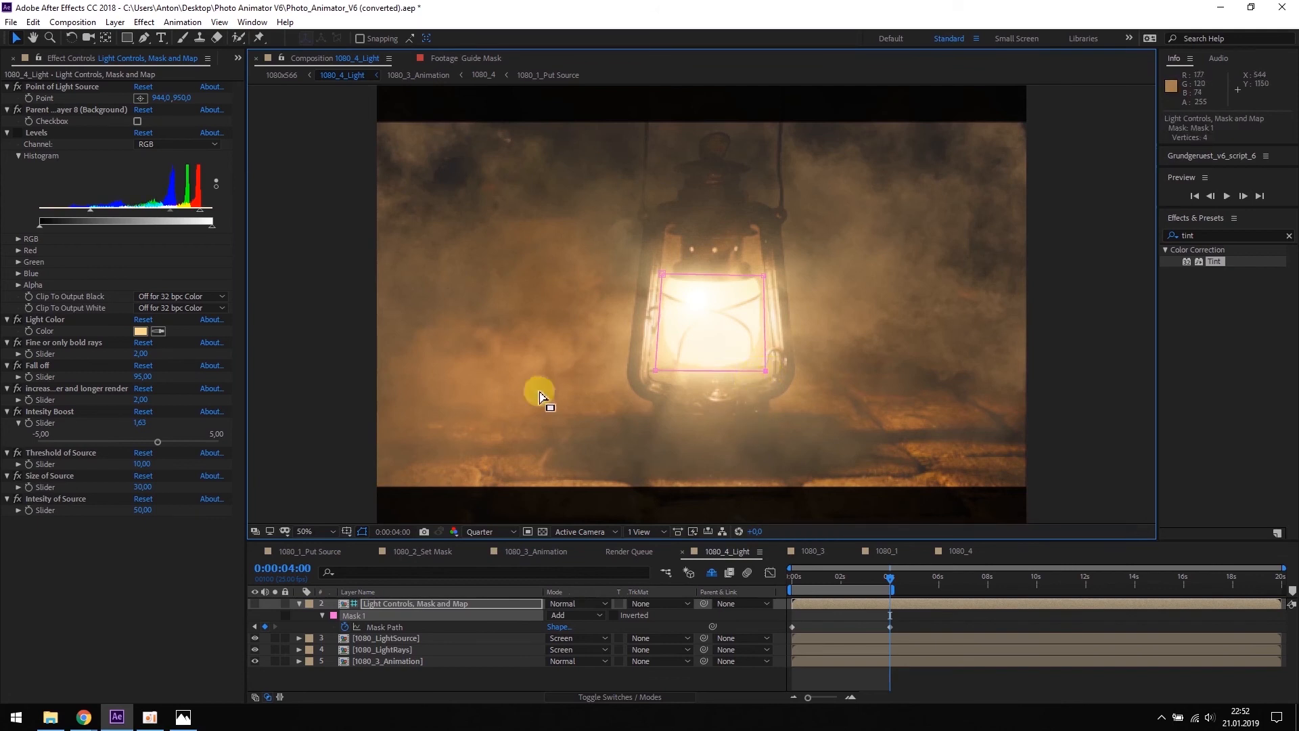
# - At 0:00, move the Point of Light Source to about 940, 962 on the lamp and keyframe it
pyautogui.press('Home')
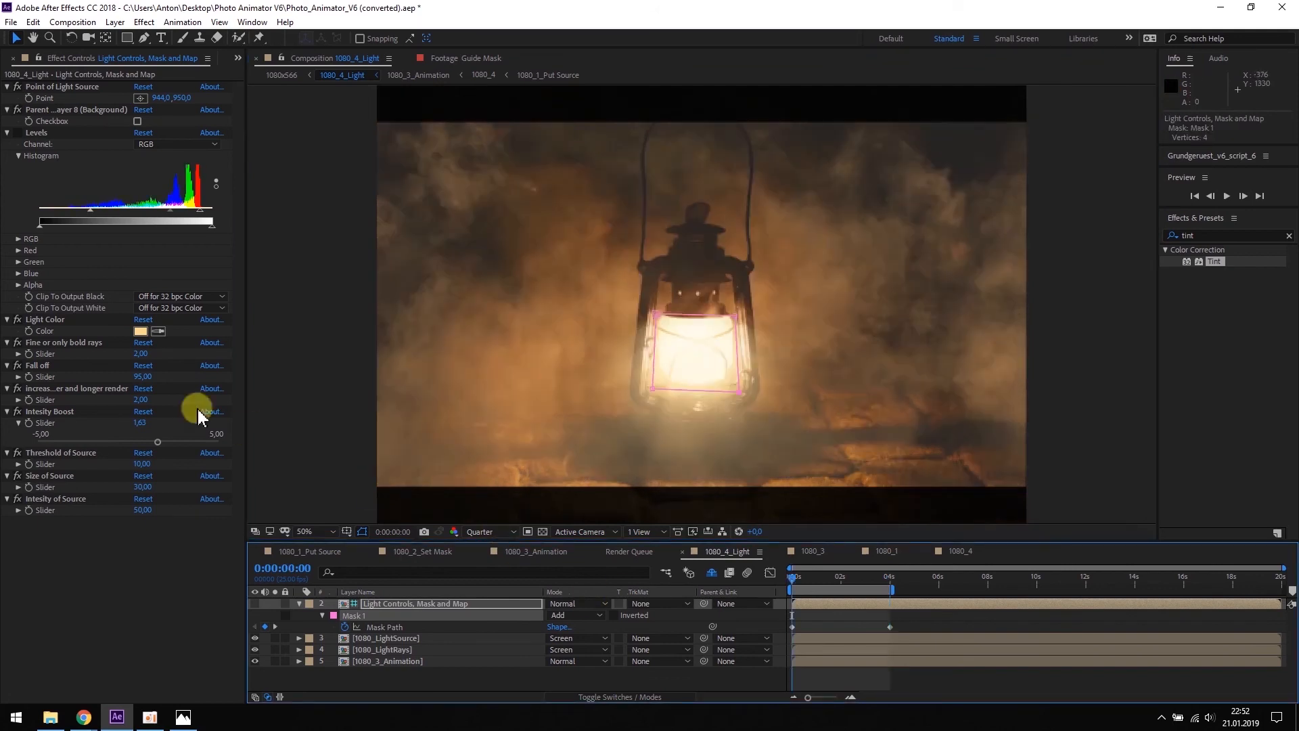
pyautogui.click(40, 87)
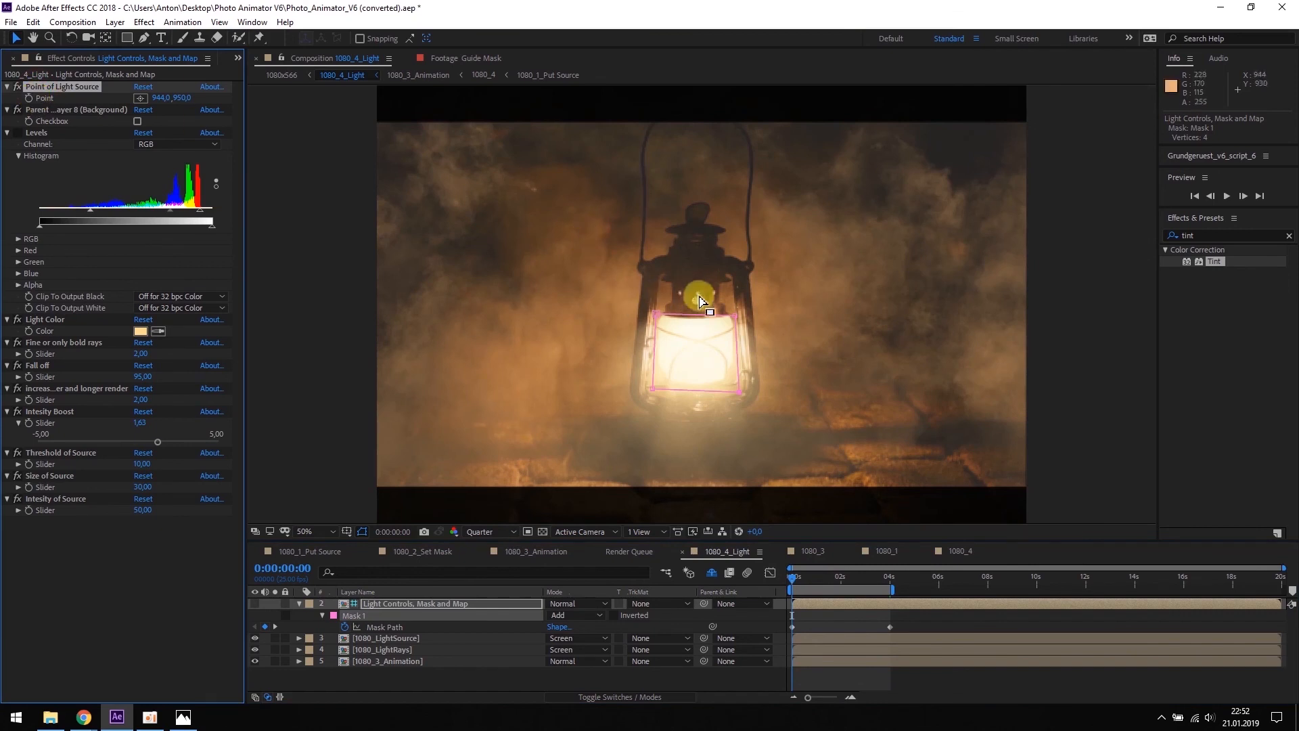
pyautogui.moveTo(697, 301); pyautogui.dragTo(697, 304)
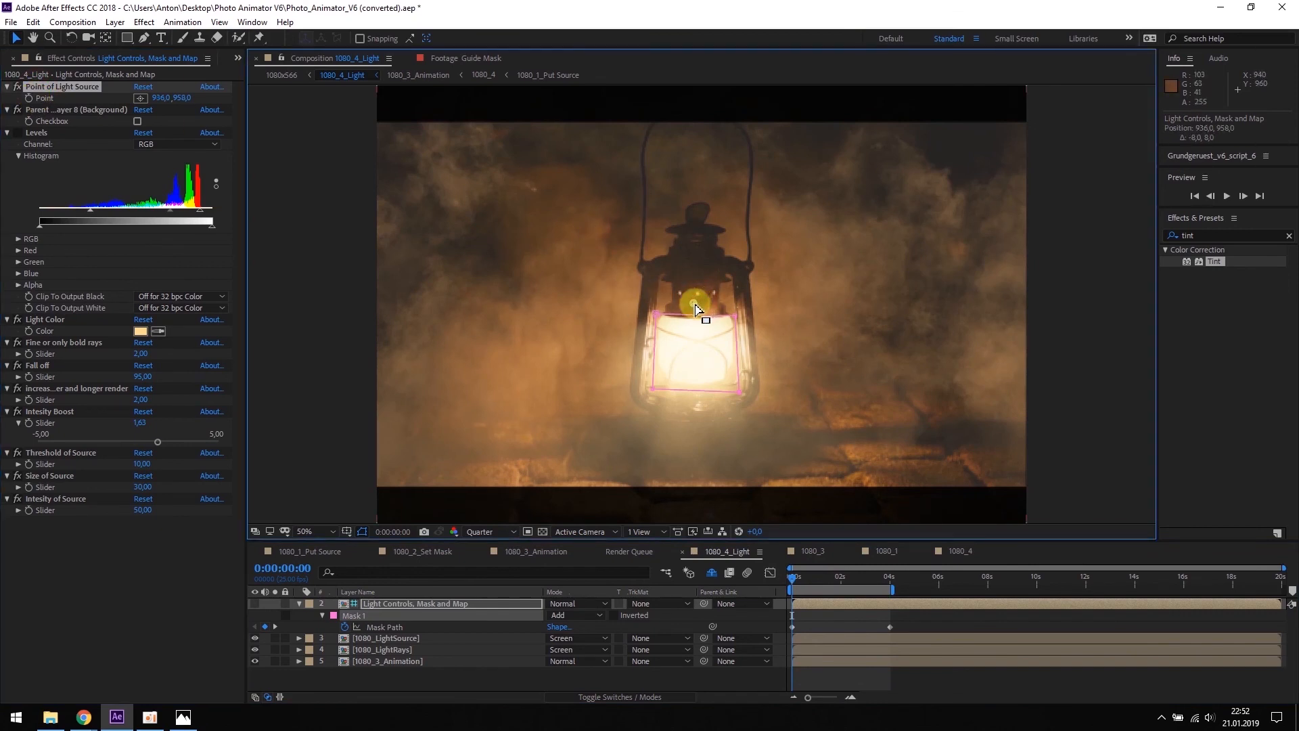
pyautogui.click(70, 122)
pyautogui.click(29, 99)
# - At 4:00, move the Point of Light Source to about 1004, 978 inside the lamp glass
pyautogui.moveTo(806, 589); pyautogui.dragTo(890, 586)
pyautogui.click(703, 308)
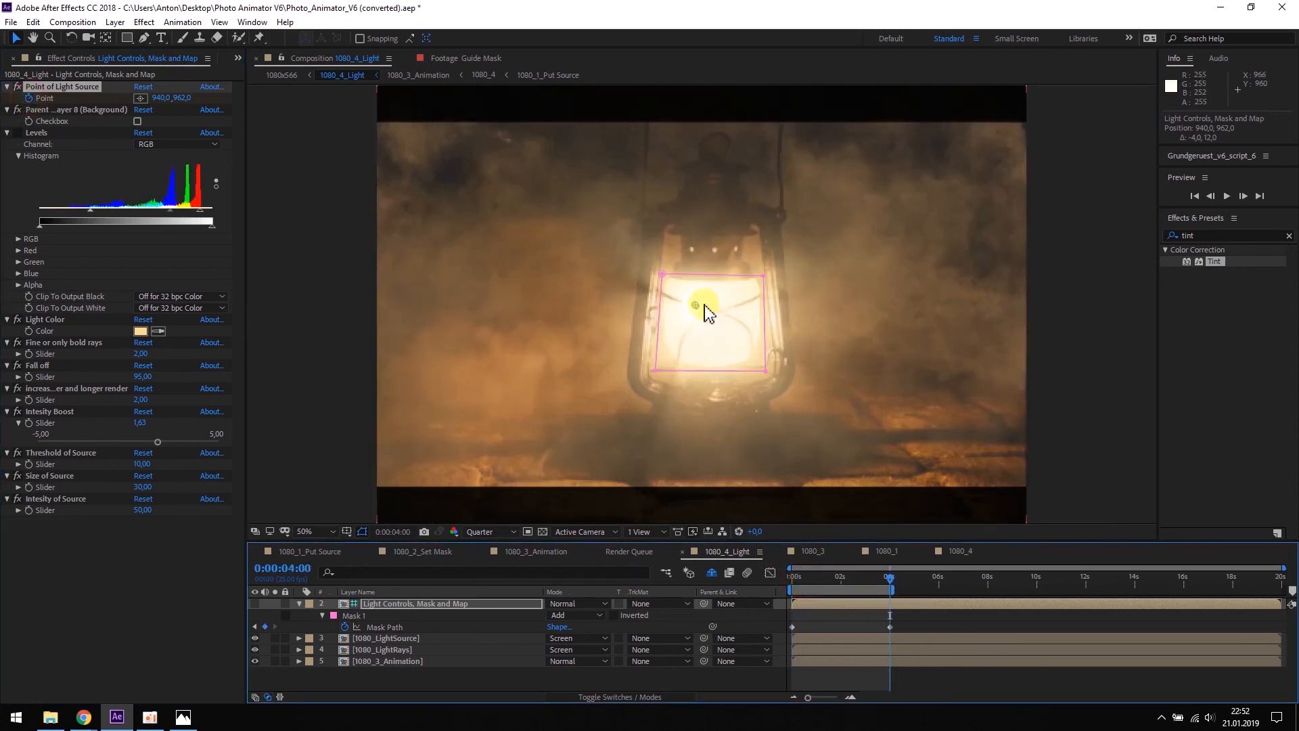
pyautogui.moveTo(696, 304); pyautogui.dragTo(718, 310)
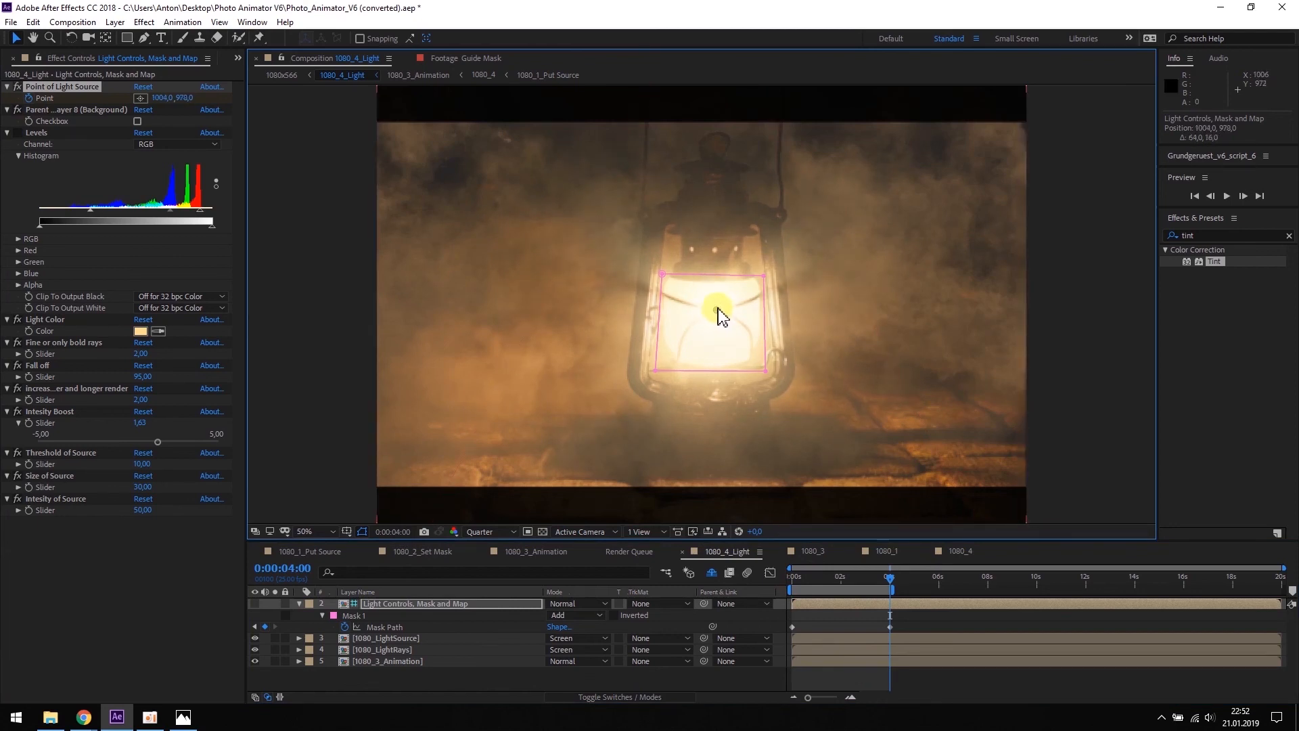
# - Change the Light Color of Light Controls, Mask and Map to the warmer orange FCC28F
pyautogui.click(141, 332)
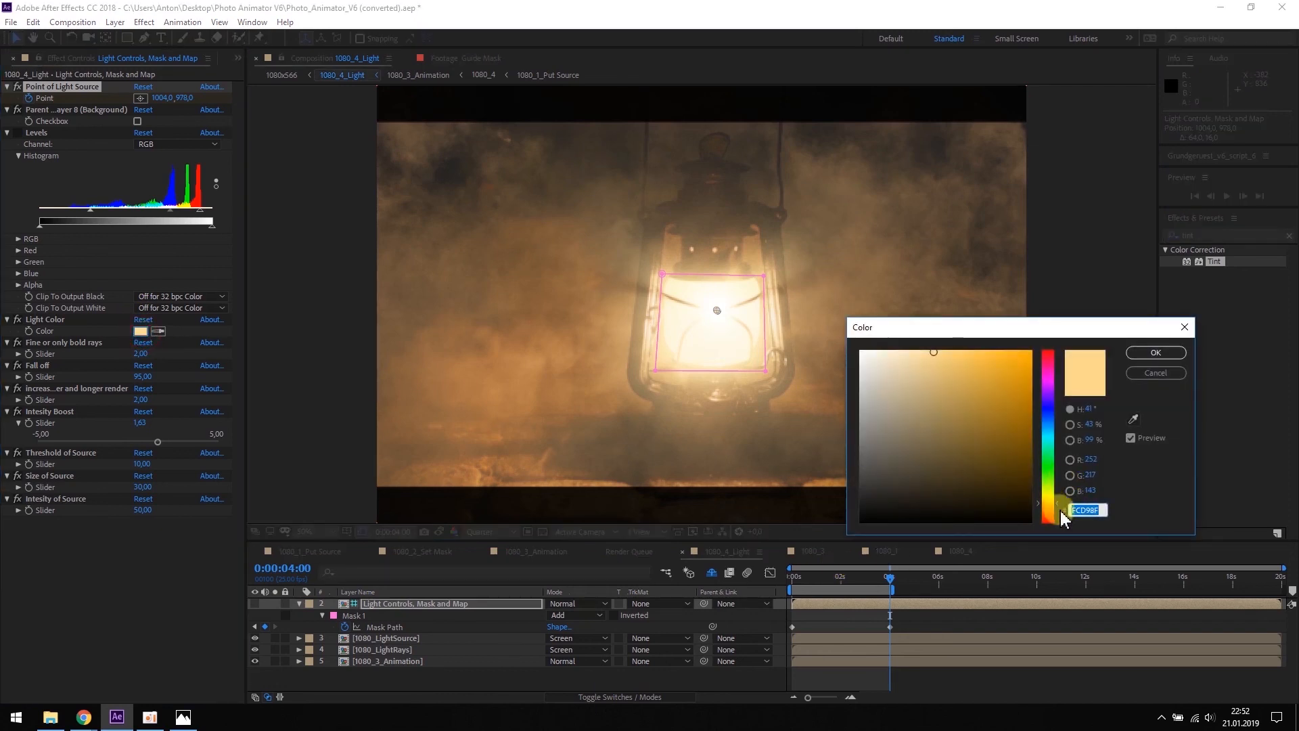
pyautogui.moveTo(1060, 508); pyautogui.dragTo(1060, 511)
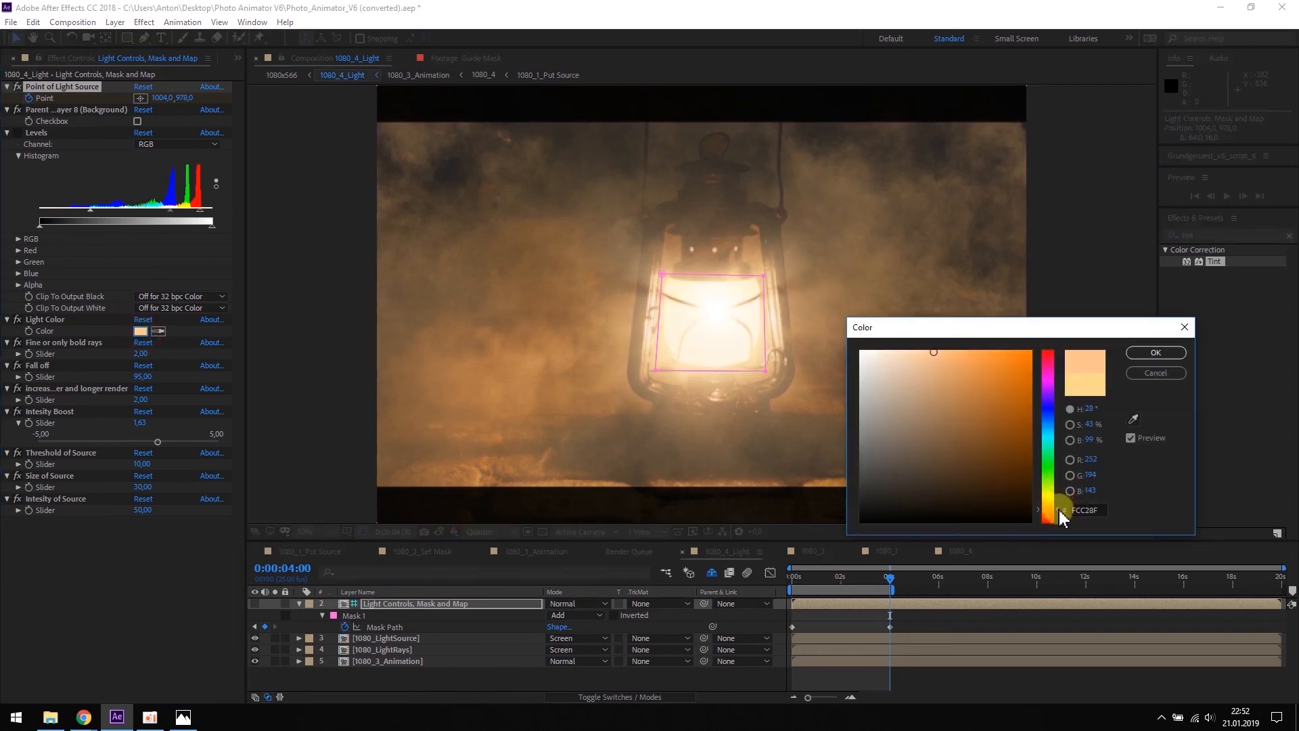
pyautogui.click(1159, 353)
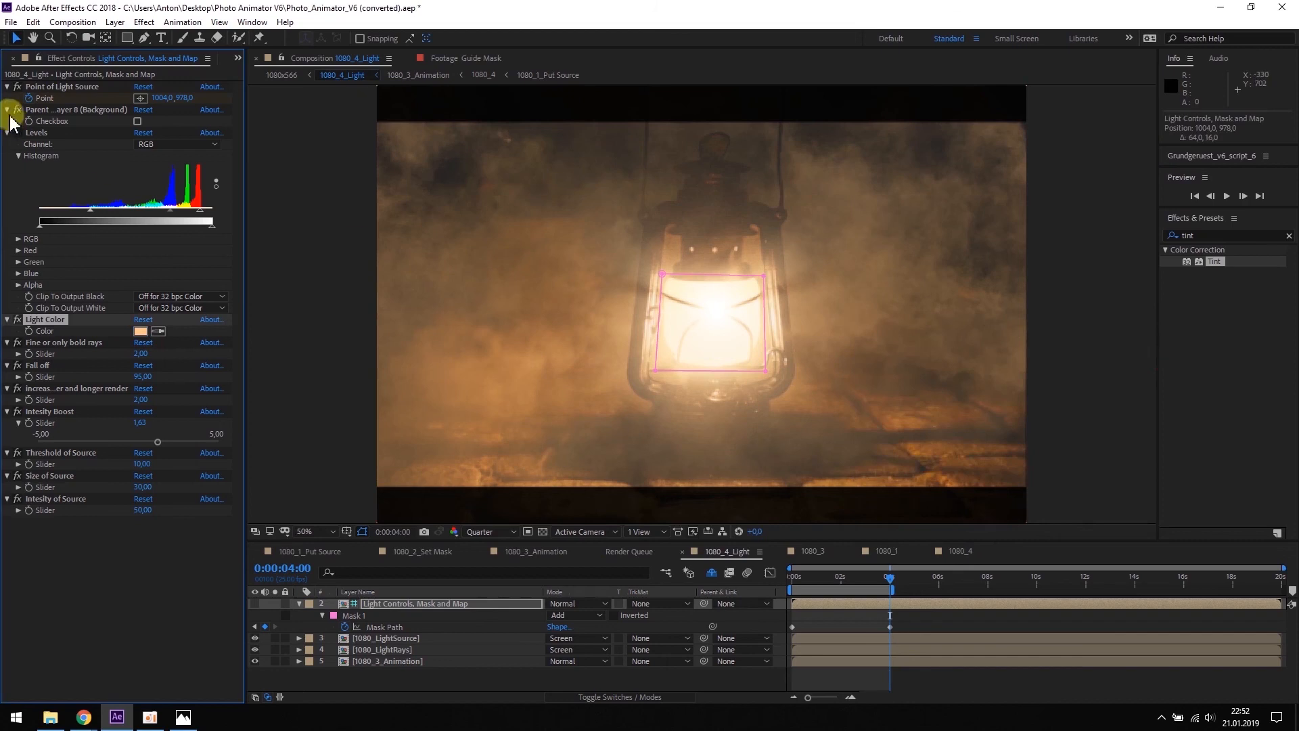
# - Go back to the start of the timeline and hide the 1080_3_Animation layer to isolate the light
pyautogui.click(790, 571)
pyautogui.click(304, 661)
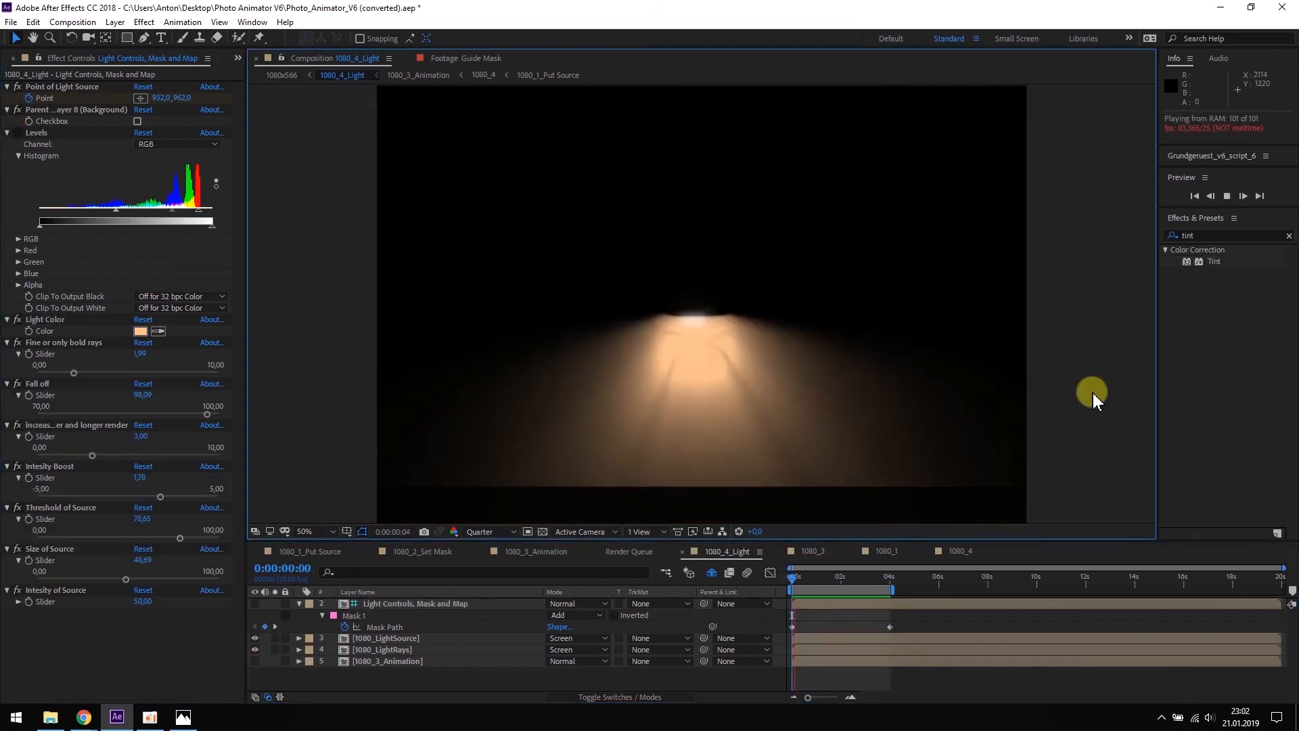